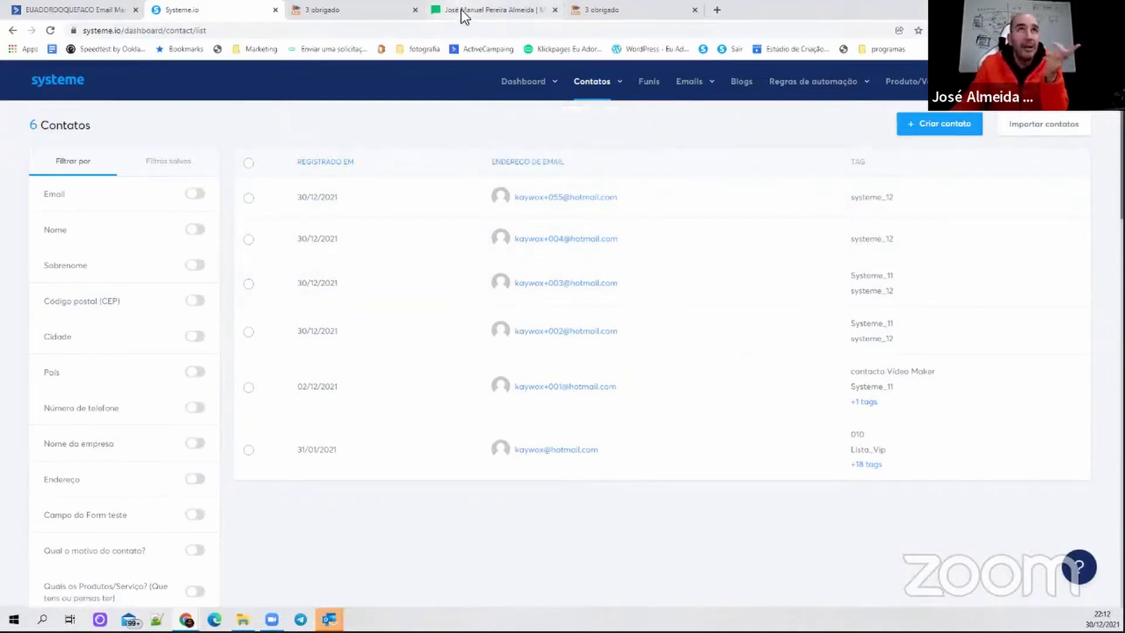
- Open the CURSO Systeme.io funnel and duplicate its 3 optin squeeze page step
{"action": "left_click", "coordinate": [75, 5]}
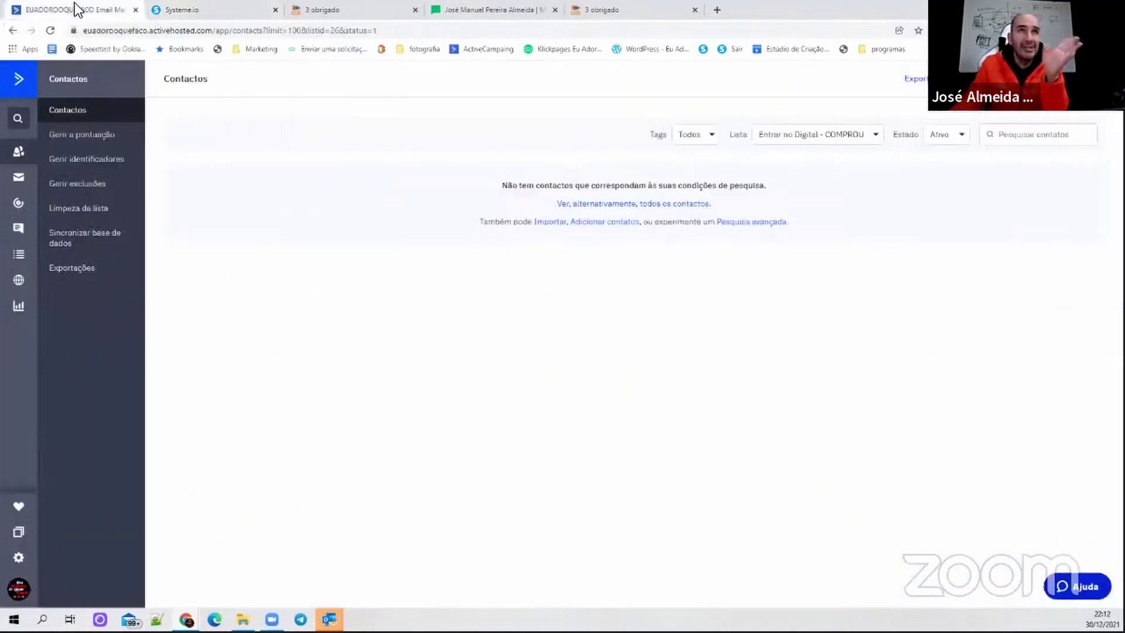
{"action": "left_click", "coordinate": [167, 11]}
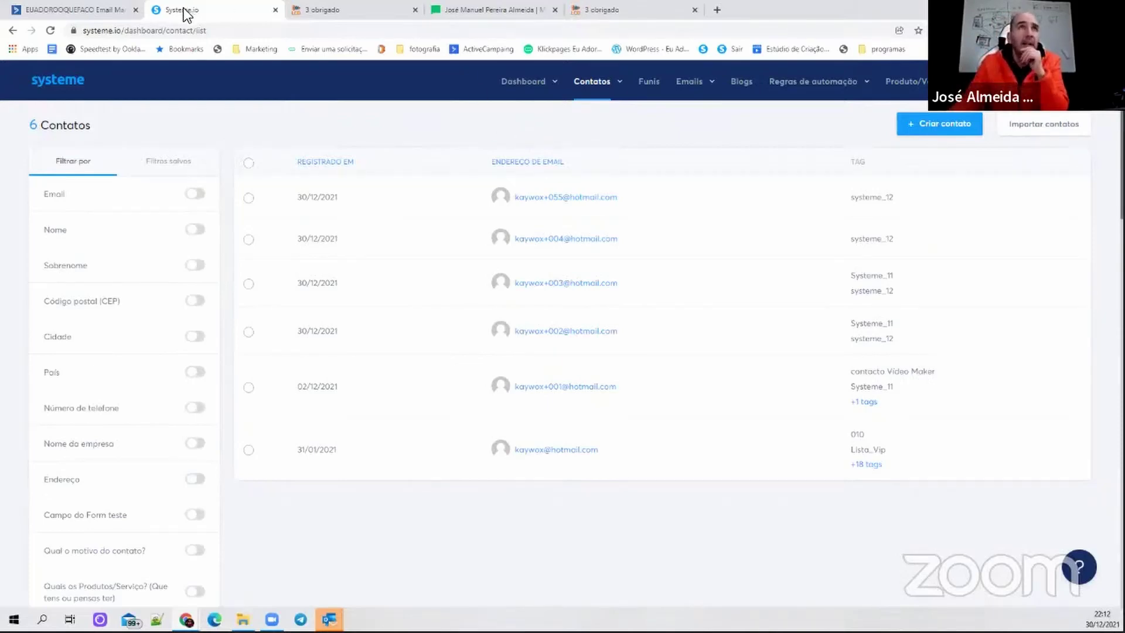
{"action": "left_click", "coordinate": [648, 86]}
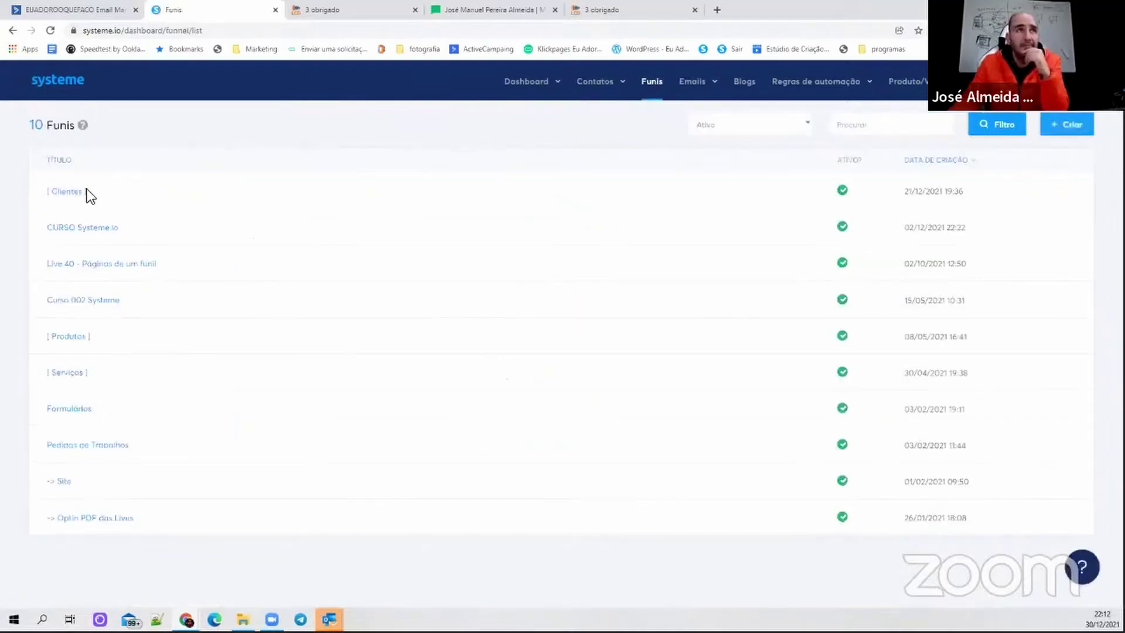
{"action": "left_click", "coordinate": [94, 229]}
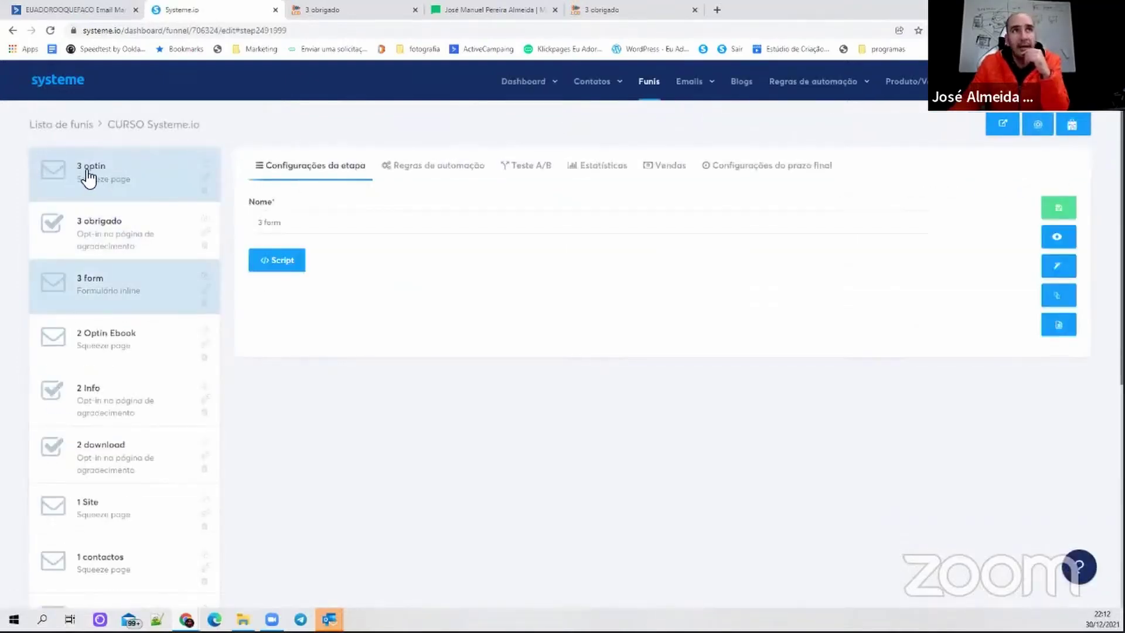
{"action": "left_click", "coordinate": [205, 170]}
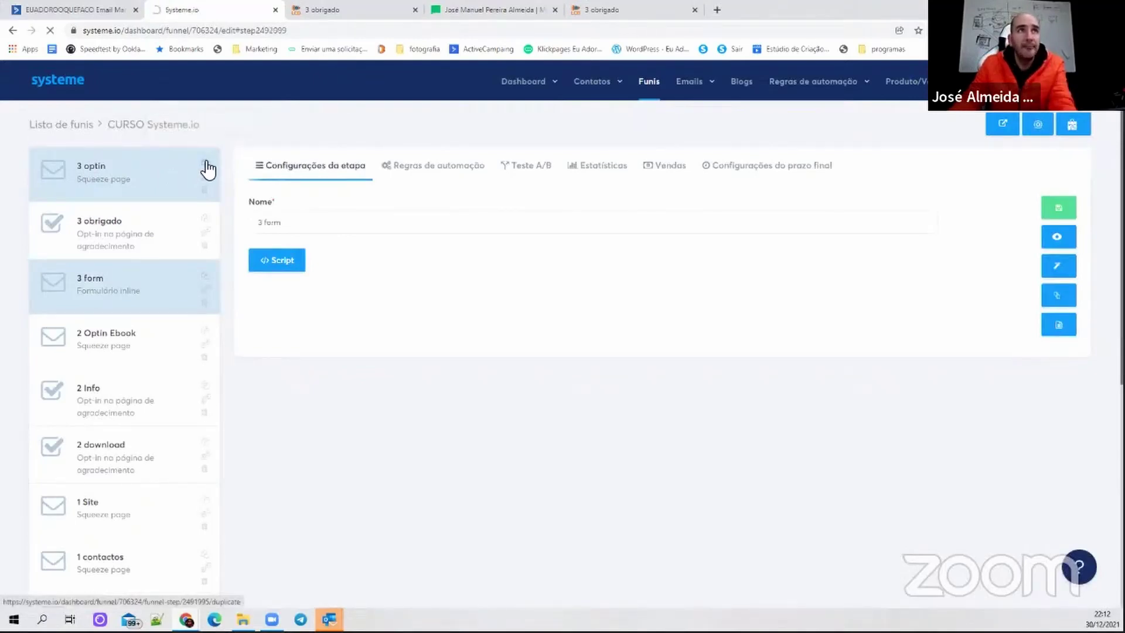
- Change the name of the duplicated squeeze page step to "3 optin integrado"
{"action": "left_click_drag", "start_coordinate": [334, 222], "coordinate": [288, 229]}
{"action": "key", "text": "BackSpace"}
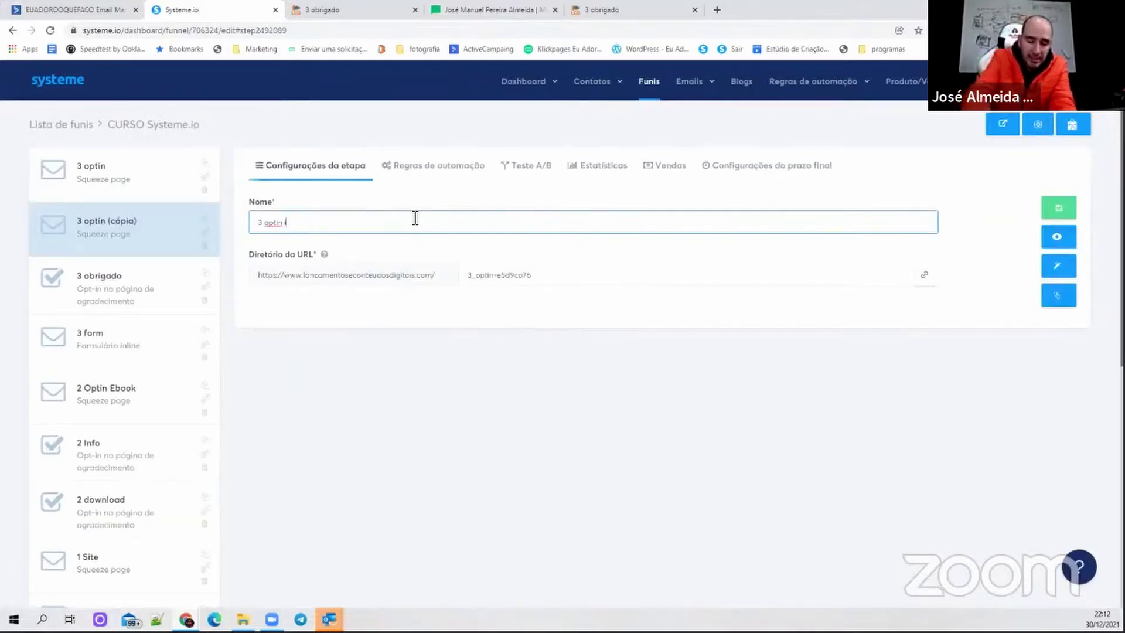
{"action": "type", "text": "infegrado"}
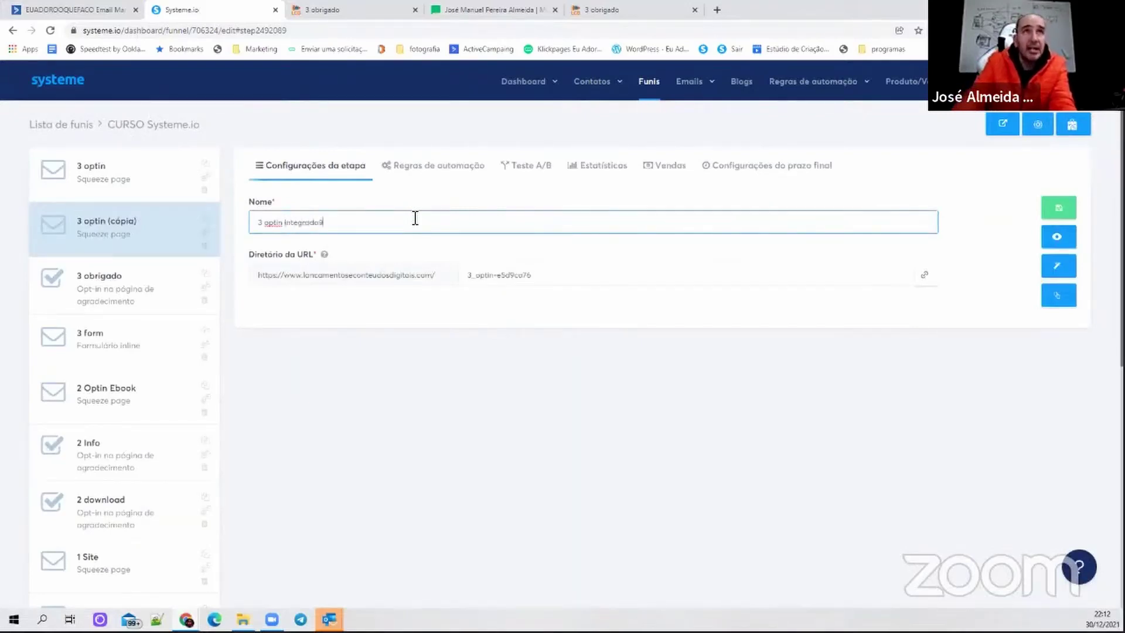
{"action": "type", "text": "9"}
{"action": "key", "text": "BackSpace"}
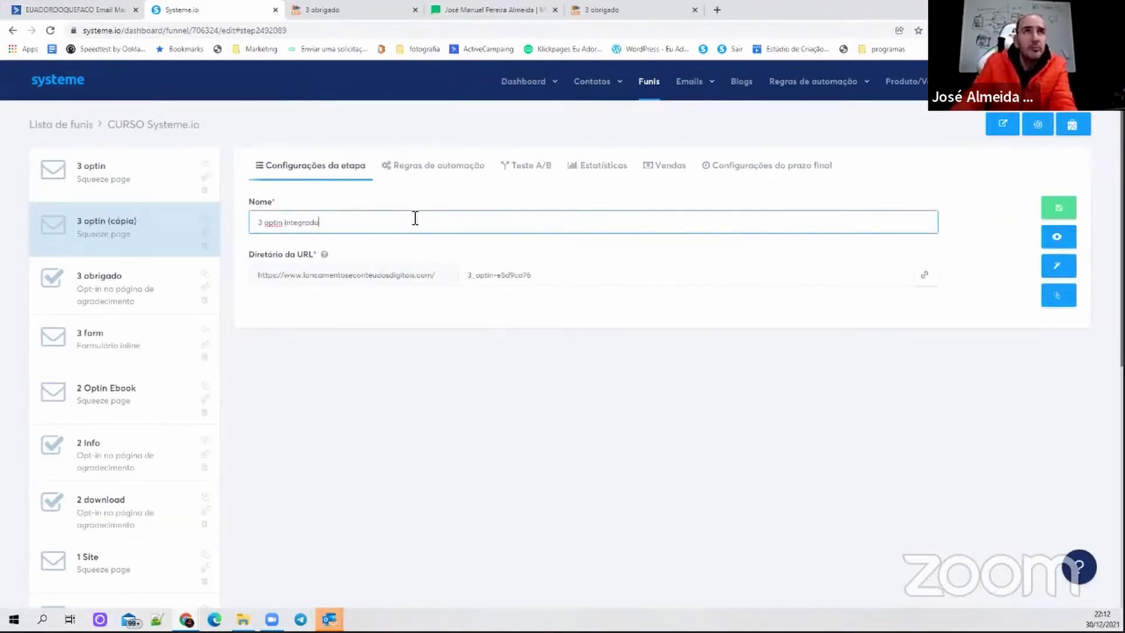
- Set the duplicated step's URL path to 3_optin_integrado, save it, and open its page for editing
{"action": "left_click_drag", "start_coordinate": [589, 276], "coordinate": [494, 275]}
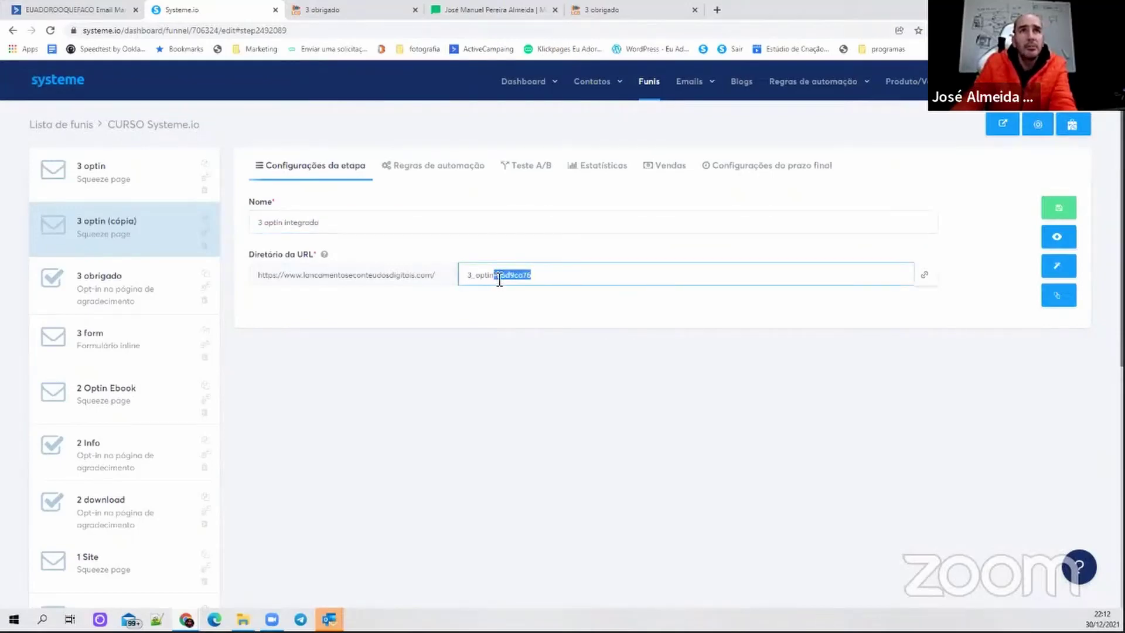
{"action": "type", "text": "_in"}
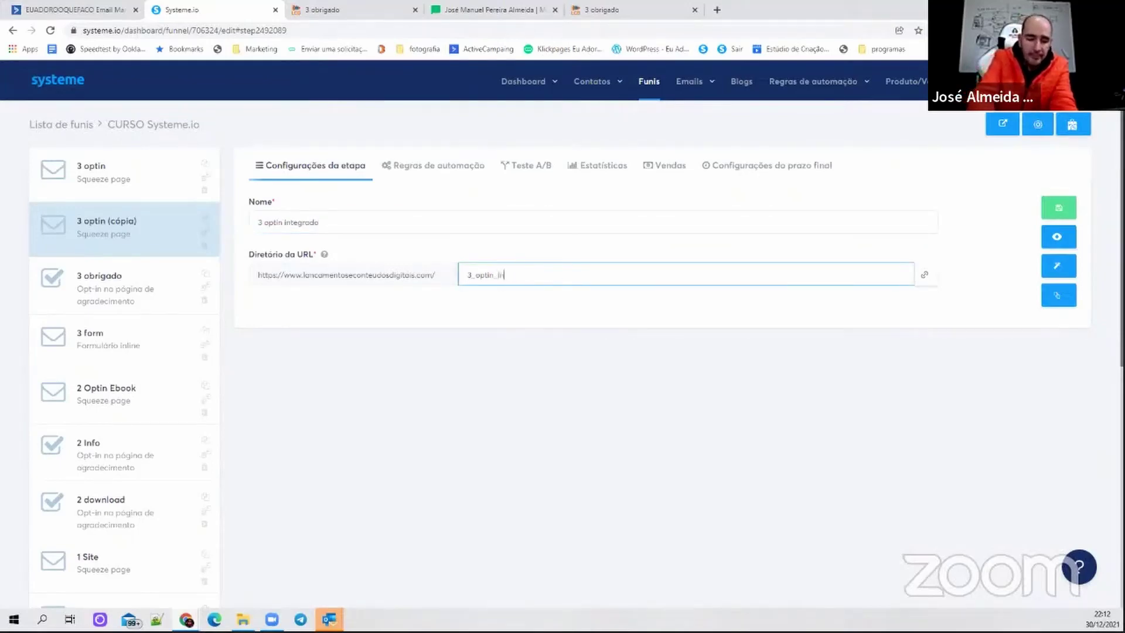
{"action": "type", "text": "teg"}
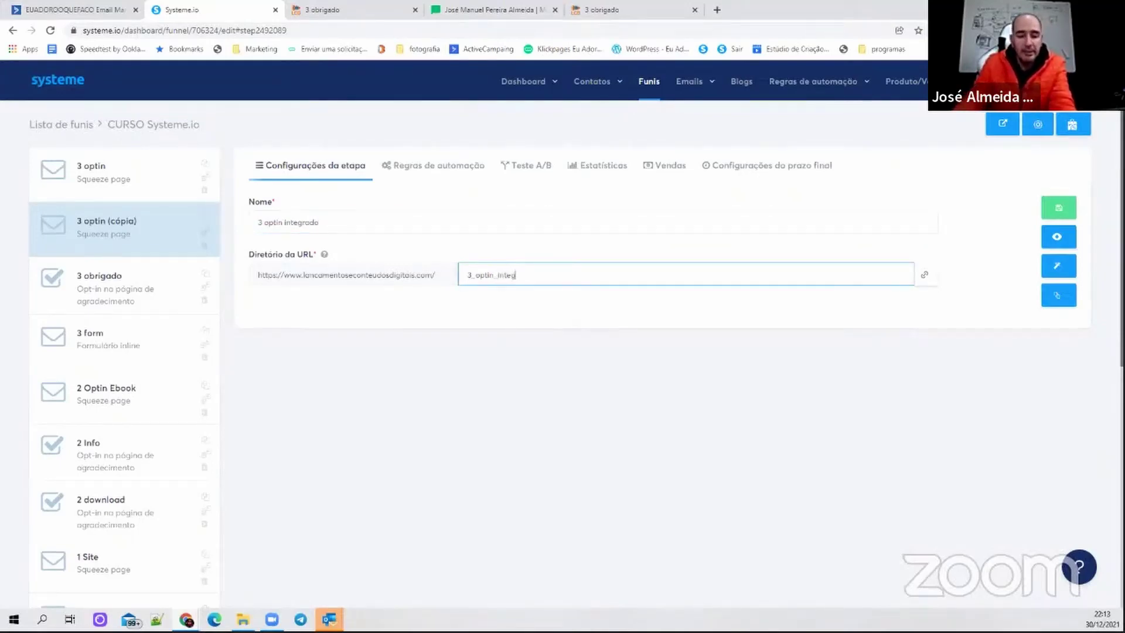
{"action": "type", "text": "rado"}
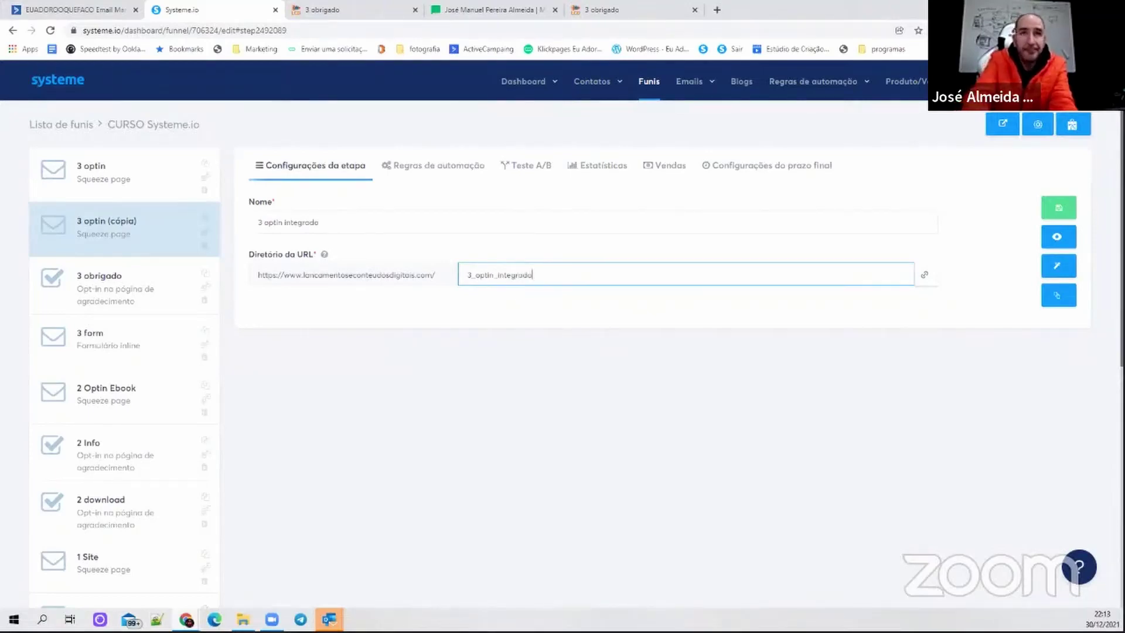
{"action": "left_click", "coordinate": [1057, 208]}
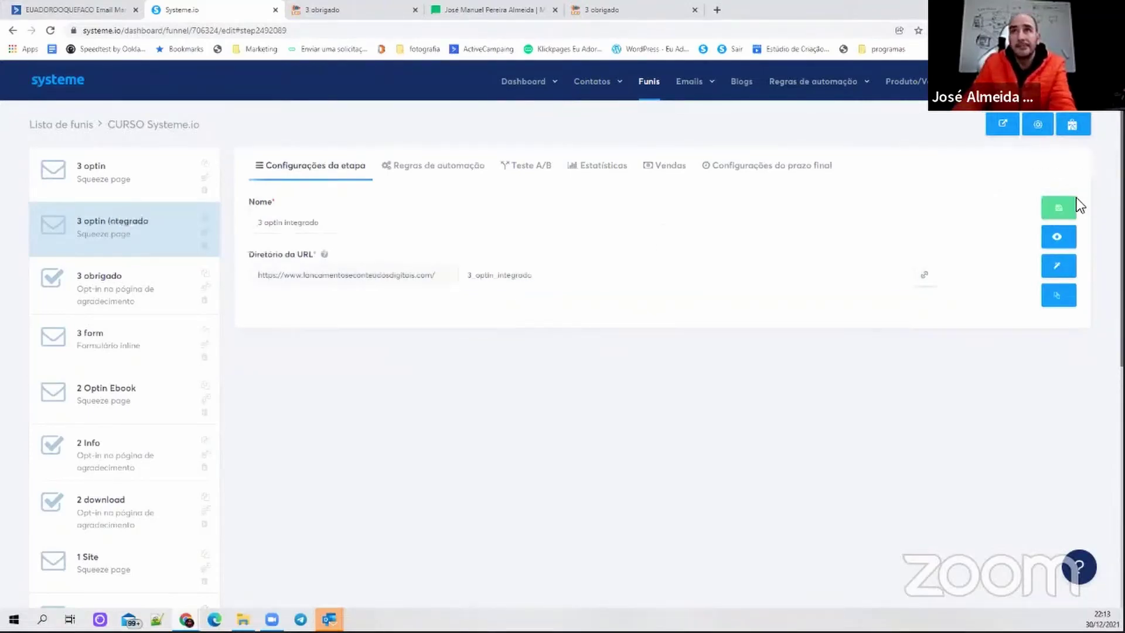
{"action": "left_click", "coordinate": [1060, 268]}
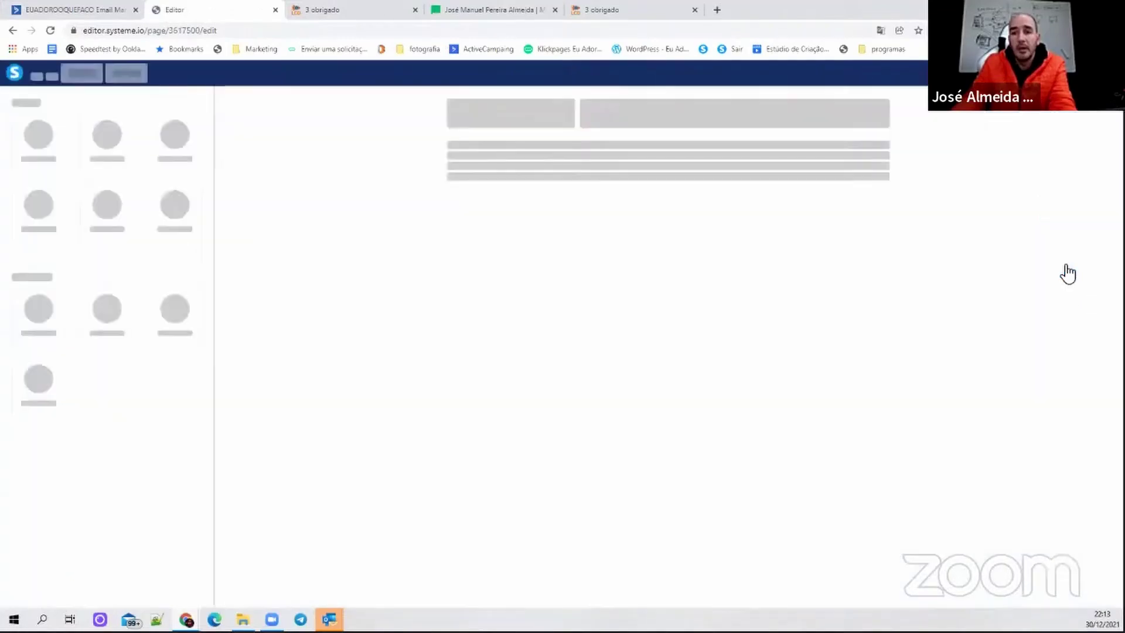
{"action": "scroll", "coordinate": [879, 304], "scroll_direction": "down", "scroll_amount": 1}
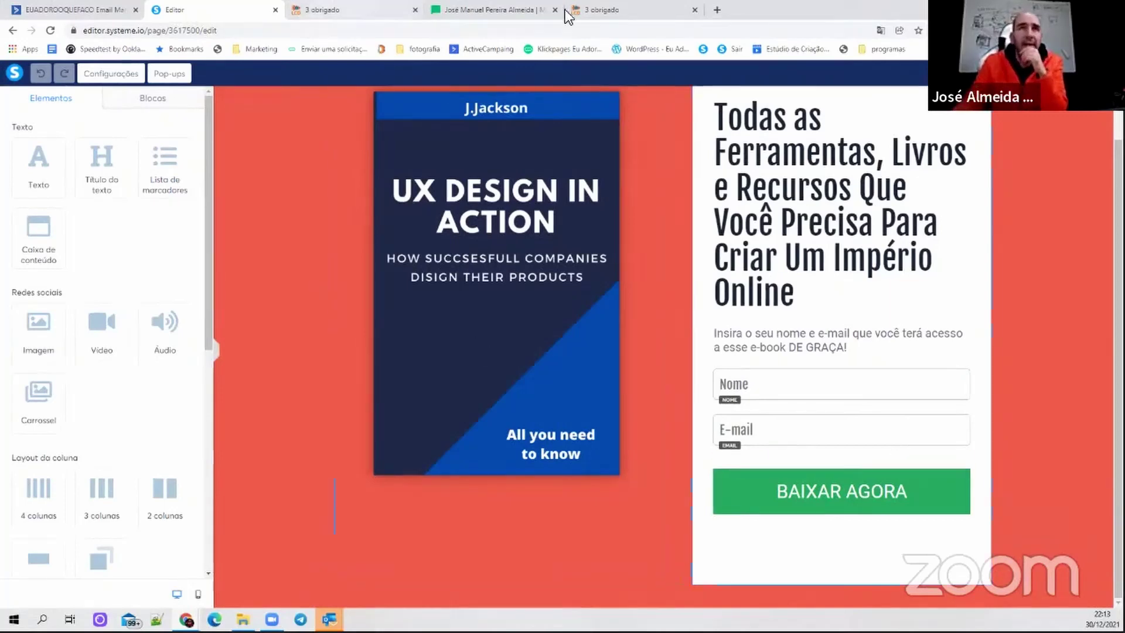
- Switch to MailerLite and create an embedded form named "teste 12" assigned to the subscriber group Grupo teste 12
{"action": "left_click", "coordinate": [466, 11]}
{"action": "left_click", "coordinate": [157, 228]}
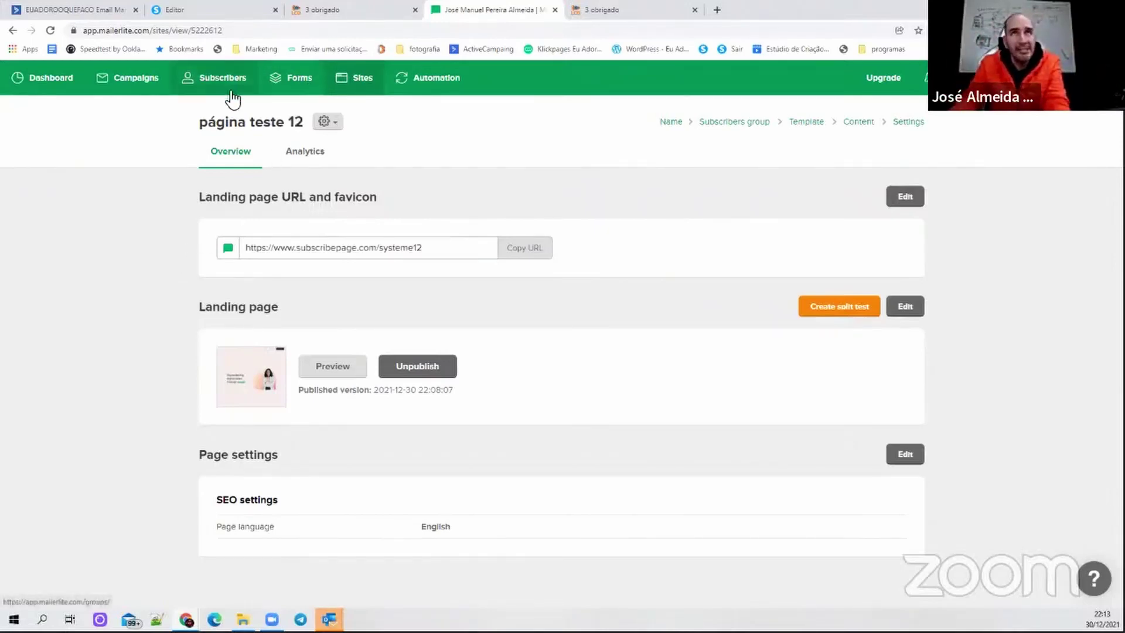
{"action": "left_click", "coordinate": [286, 79]}
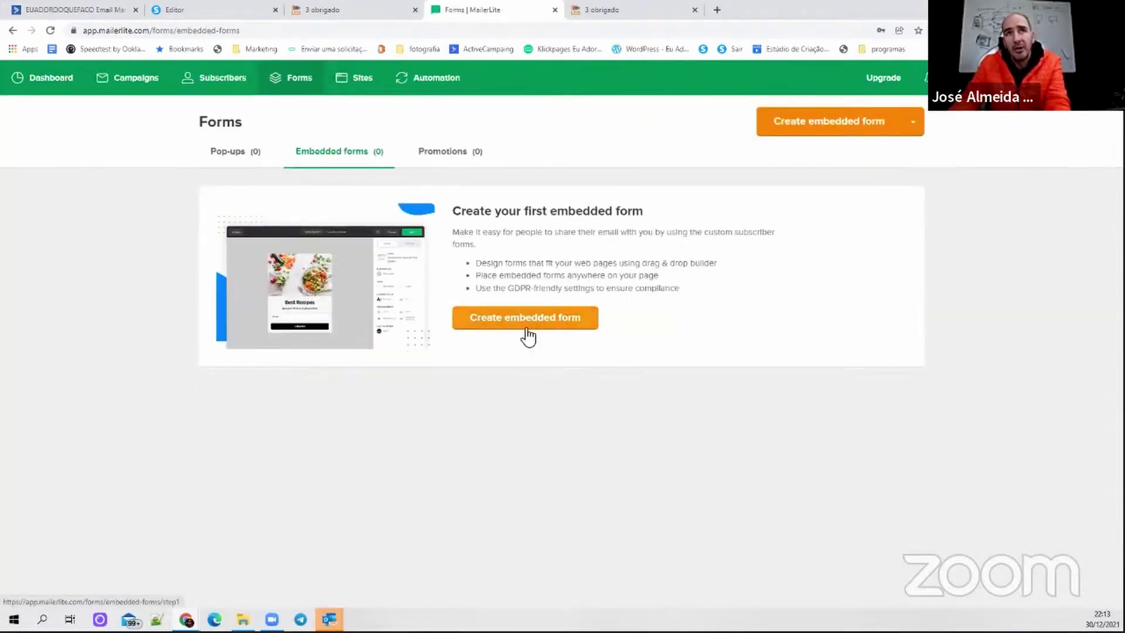
{"action": "left_click", "coordinate": [569, 324]}
{"action": "left_click", "coordinate": [283, 213]}
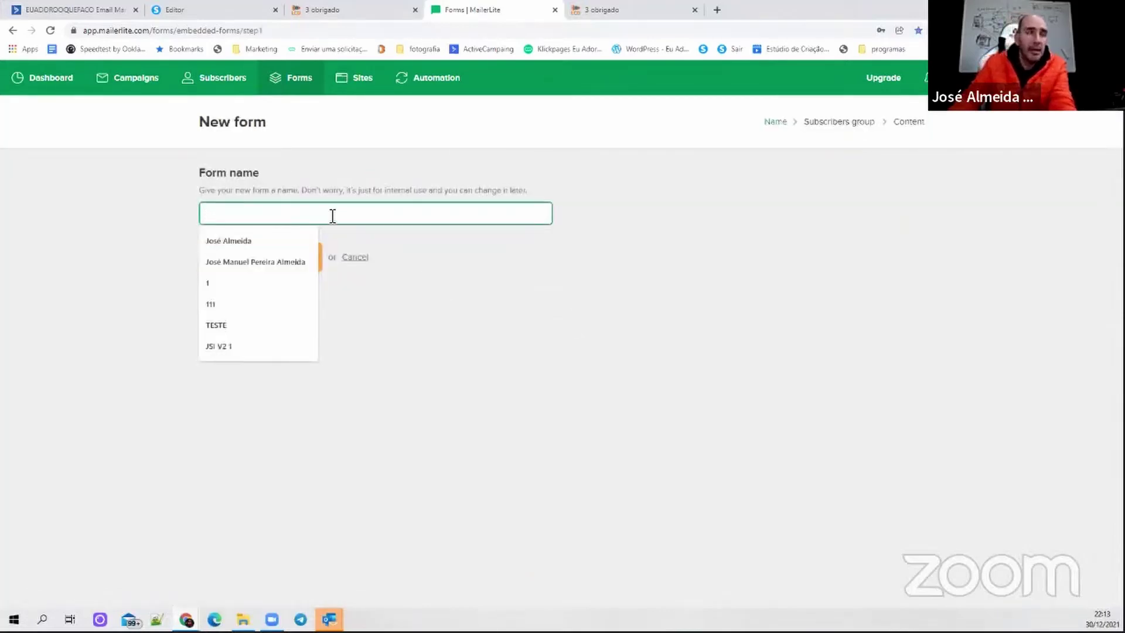
{"action": "type", "text": "teste 2"}
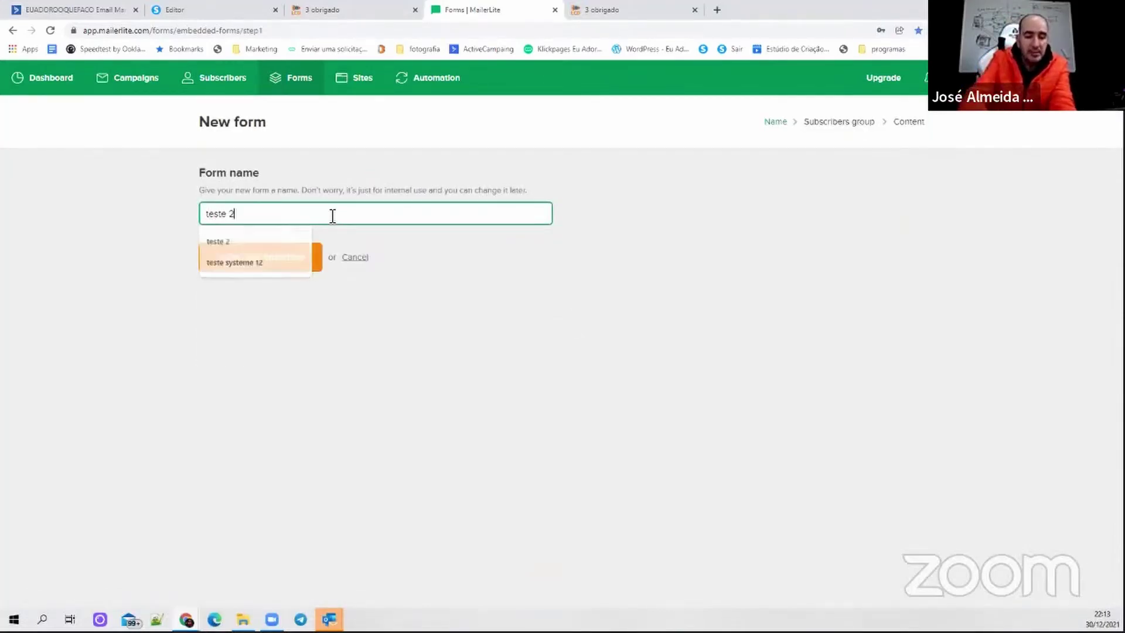
{"action": "key", "text": "BackSpace"}
{"action": "type", "text": "12"}
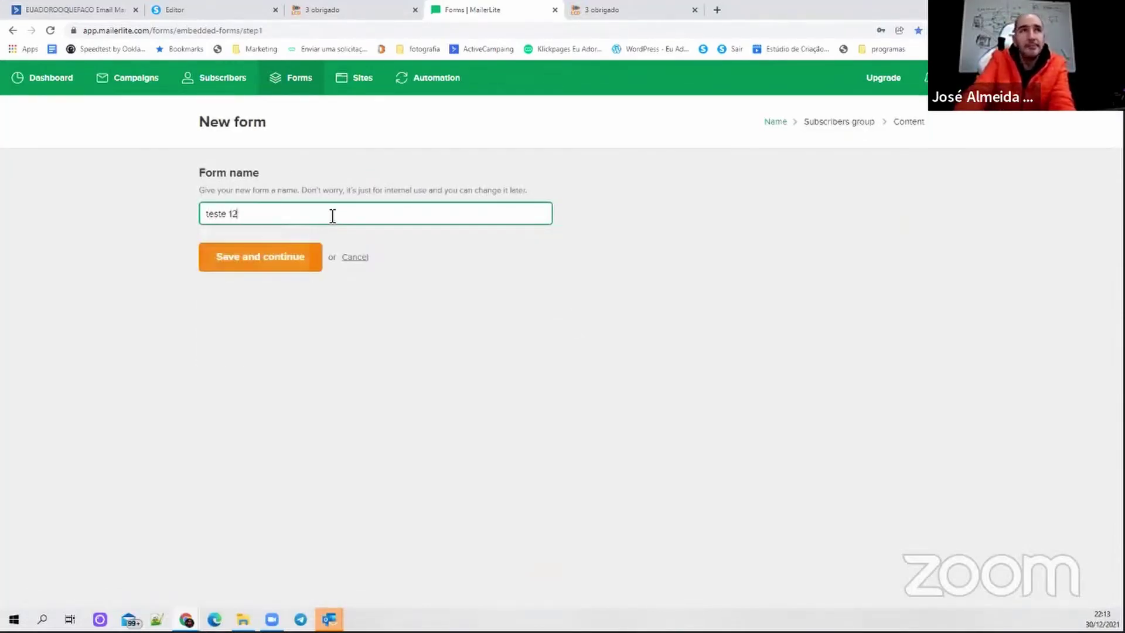
{"action": "left_click", "coordinate": [262, 265]}
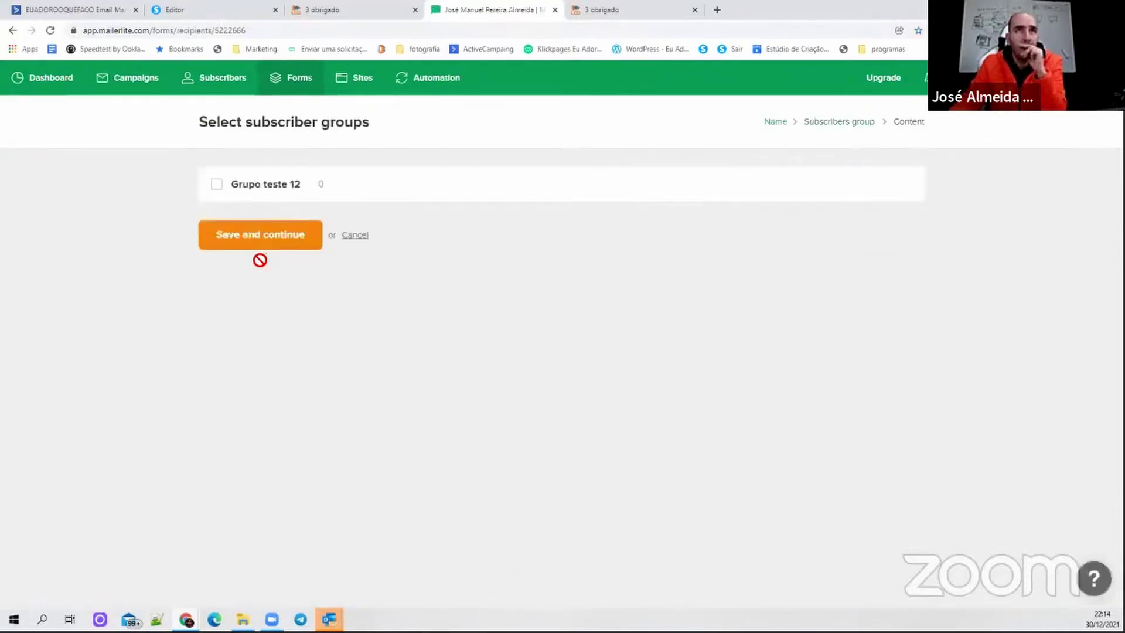
{"action": "left_click", "coordinate": [221, 189]}
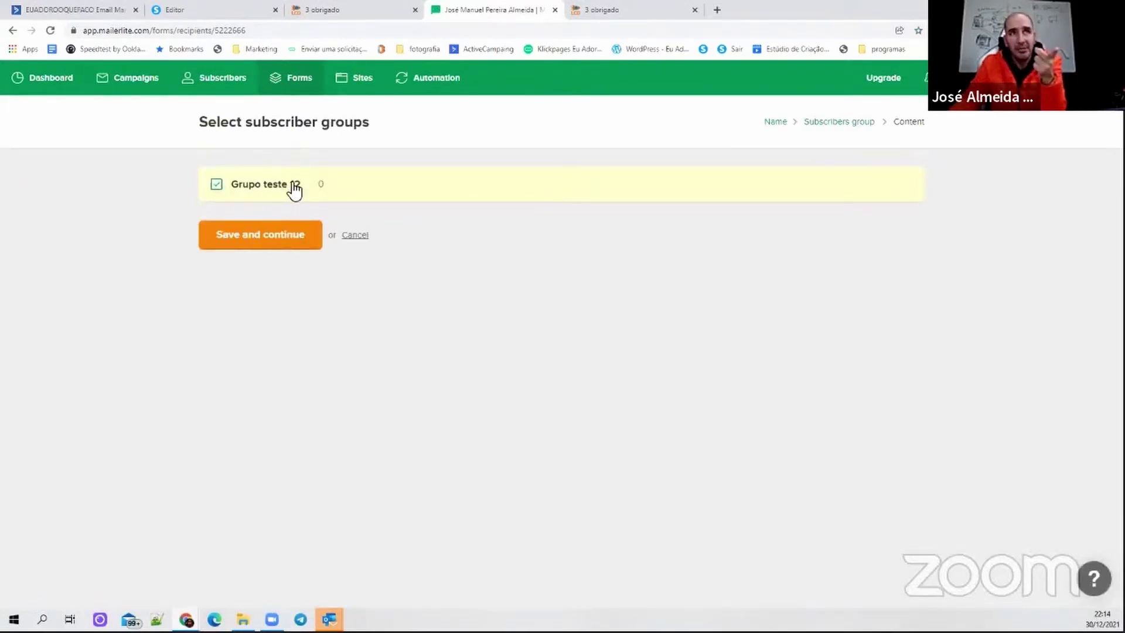
{"action": "left_click", "coordinate": [285, 239]}
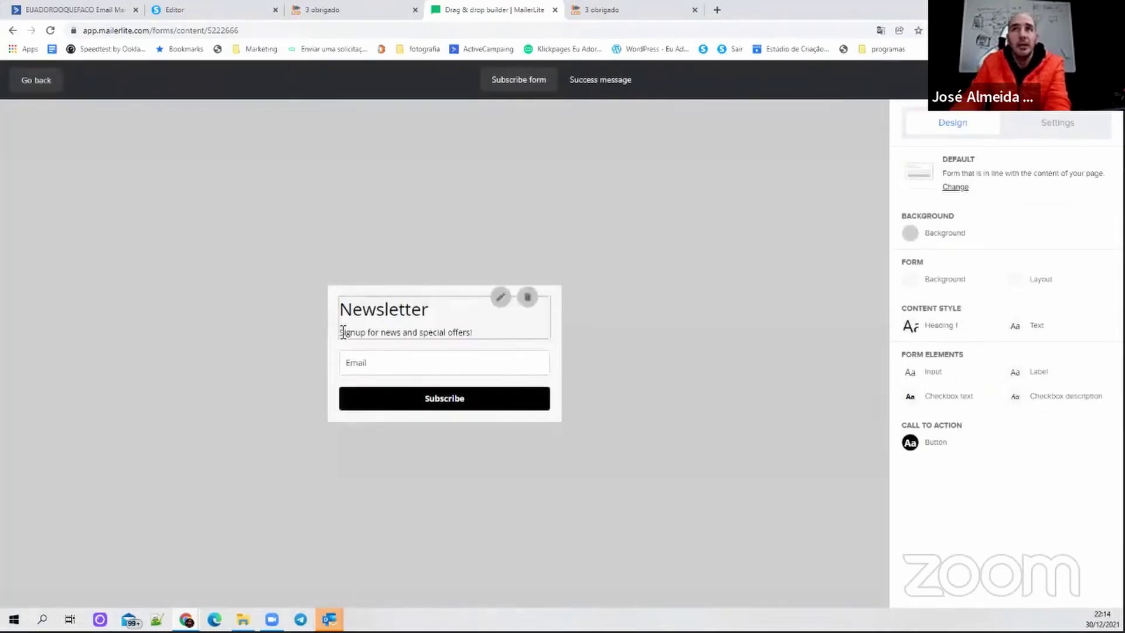
- Add a confirmation checkbox to the newsletter form with the text "Sim, aceiro os termos e condições" and save it
{"action": "left_click", "coordinate": [1064, 133]}
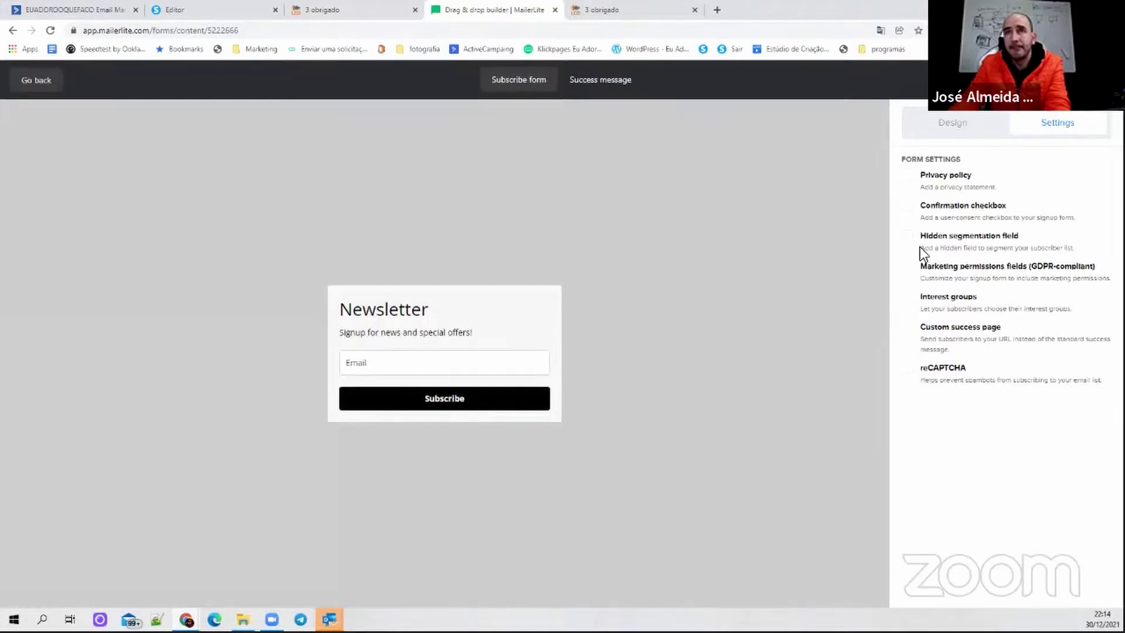
{"action": "left_click", "coordinate": [908, 206]}
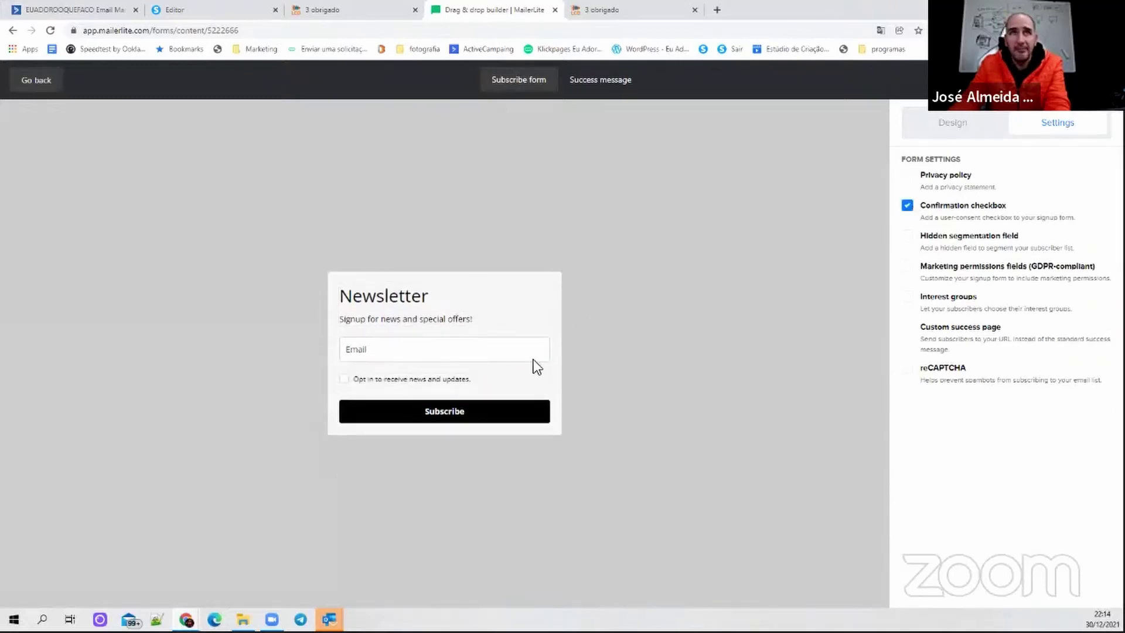
{"action": "left_click", "coordinate": [442, 377]}
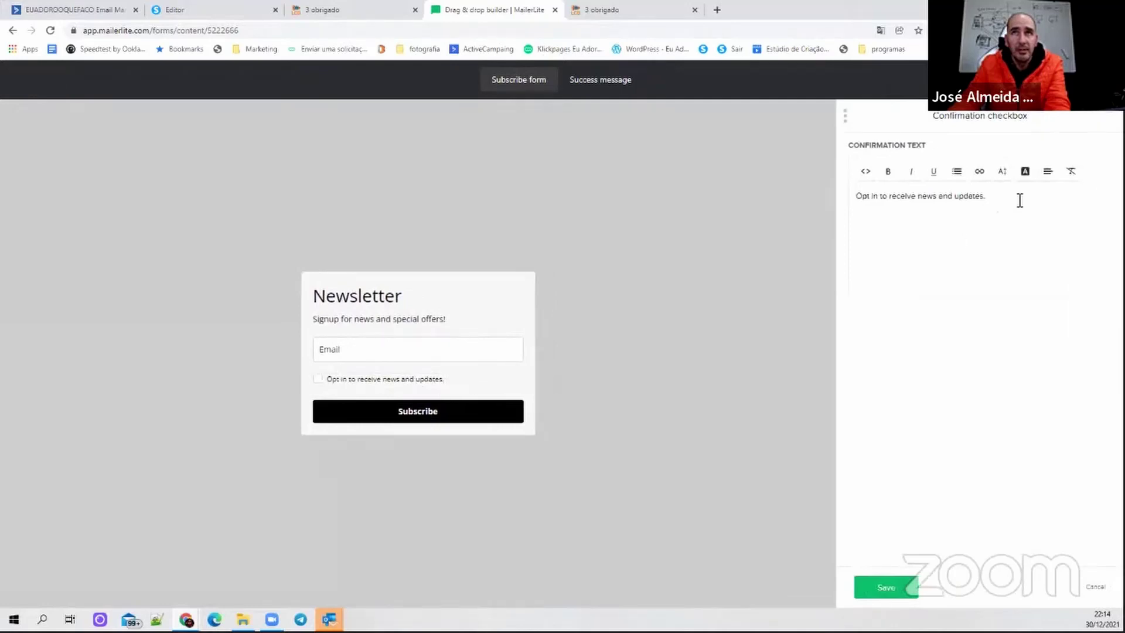
{"action": "left_click_drag", "start_coordinate": [1019, 200], "coordinate": [871, 197]}
{"action": "key", "text": "BackSpace"}
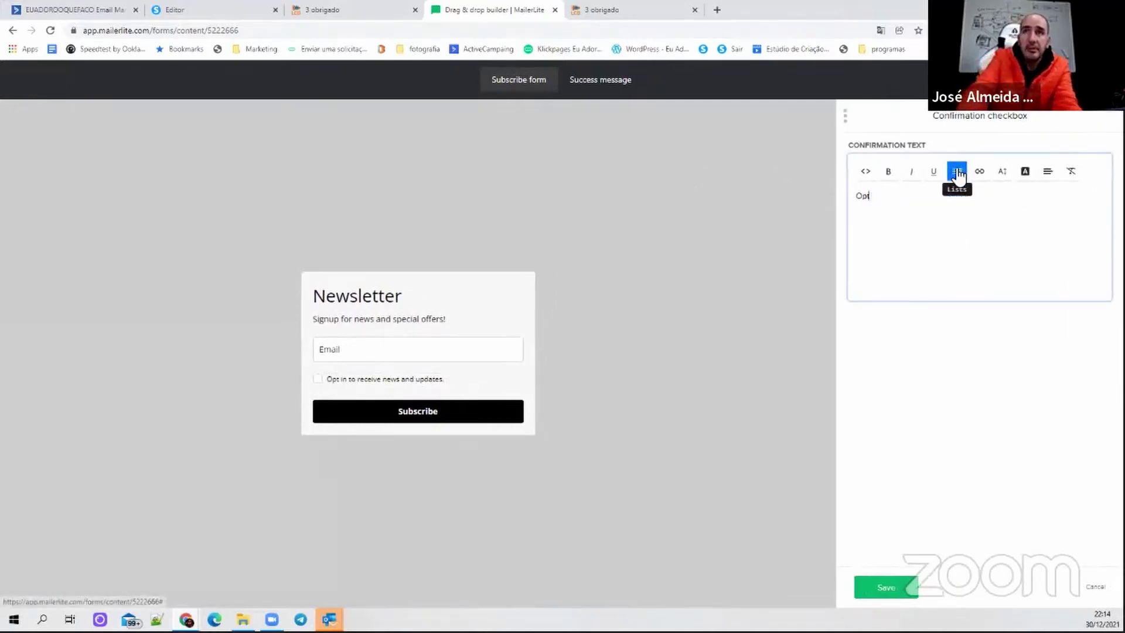
{"action": "key", "text": "BackSpace"}
{"action": "key", "text": "BackSpace"}
{"action": "key", "text": "BackSpace"}
{"action": "type", "text": "Sim"}
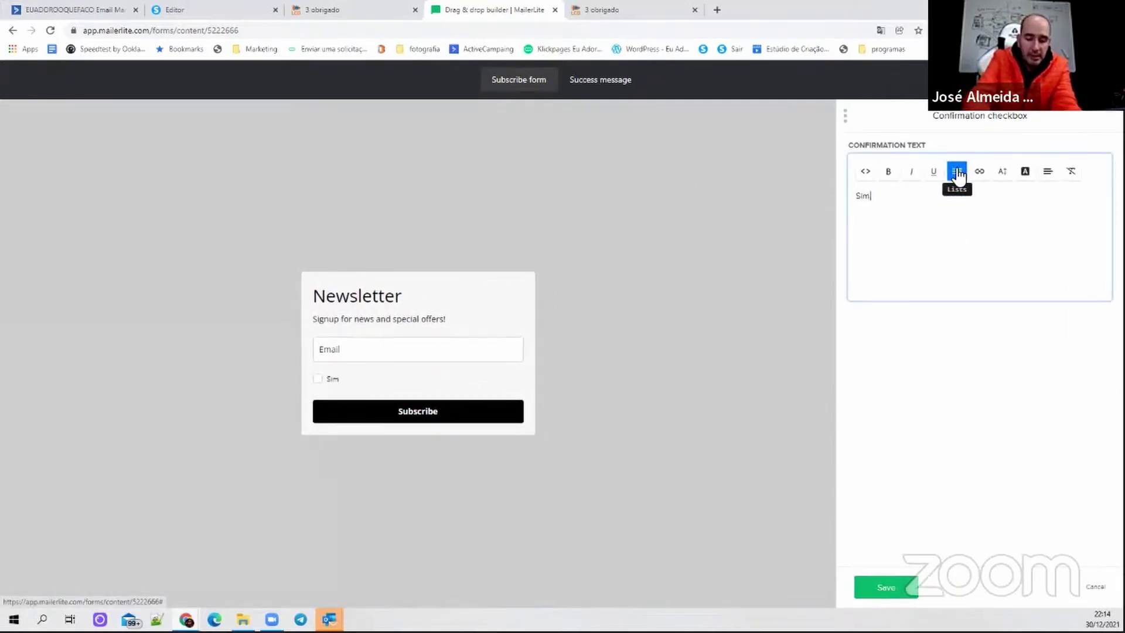
{"action": "type", "text": ", aceiro os t"}
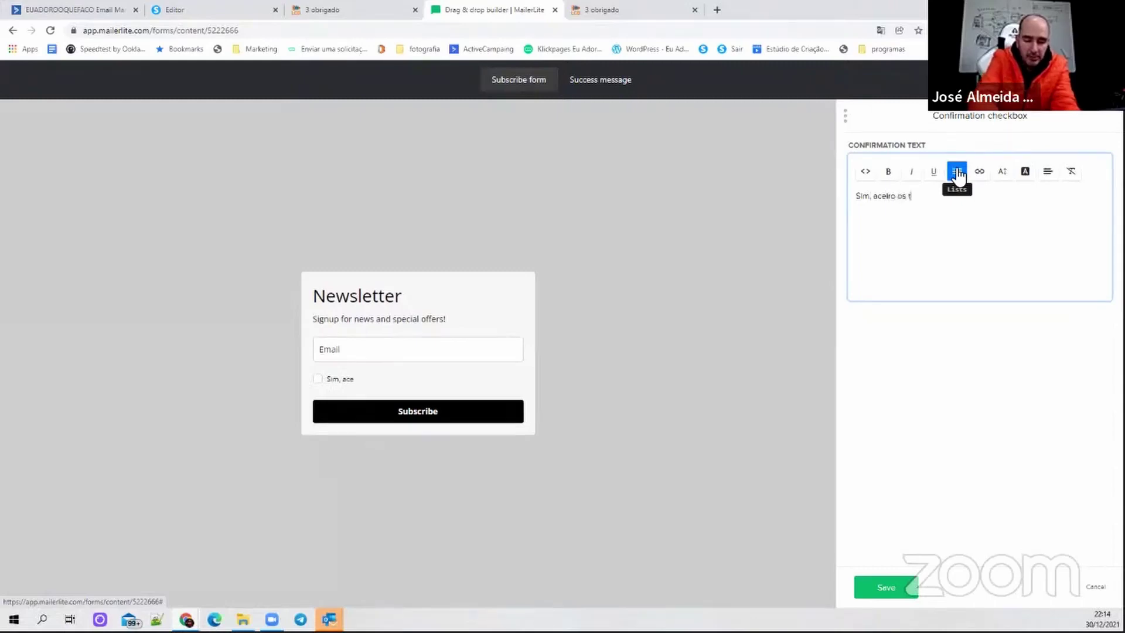
{"action": "type", "text": "ermos e co"}
{"action": "type", "text": "nd"}
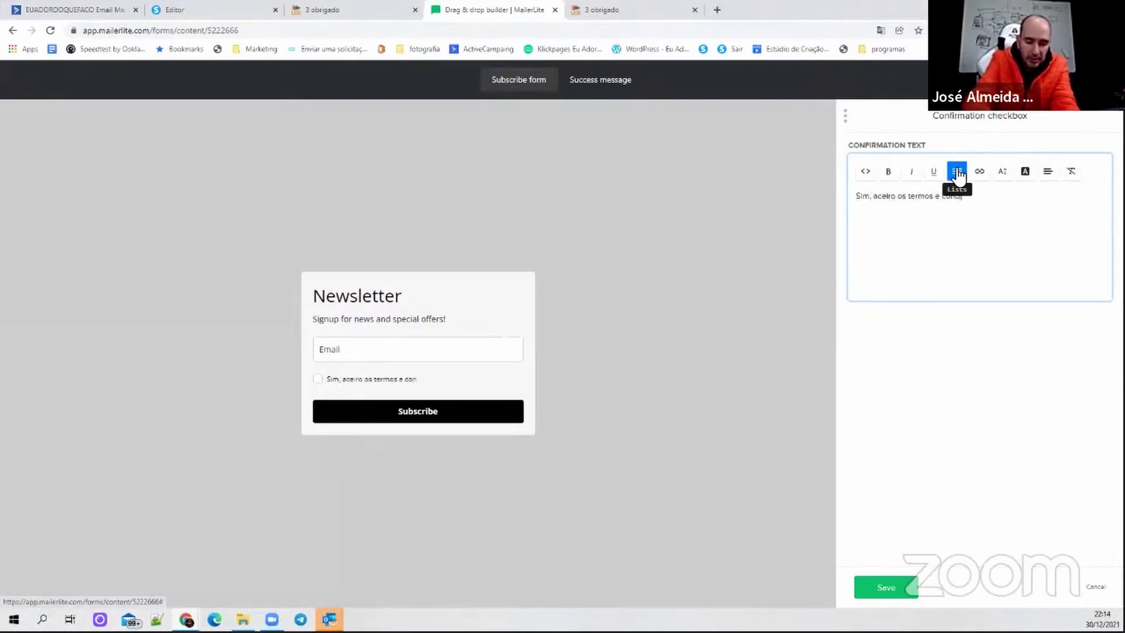
{"action": "type", "text": "ições"}
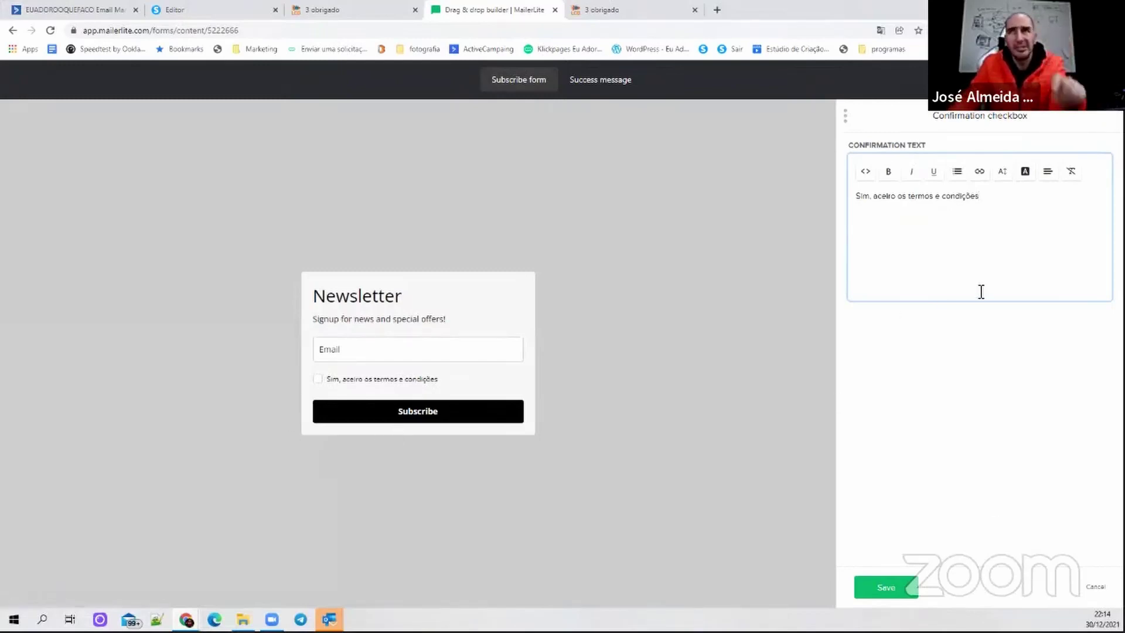
{"action": "left_click", "coordinate": [895, 588]}
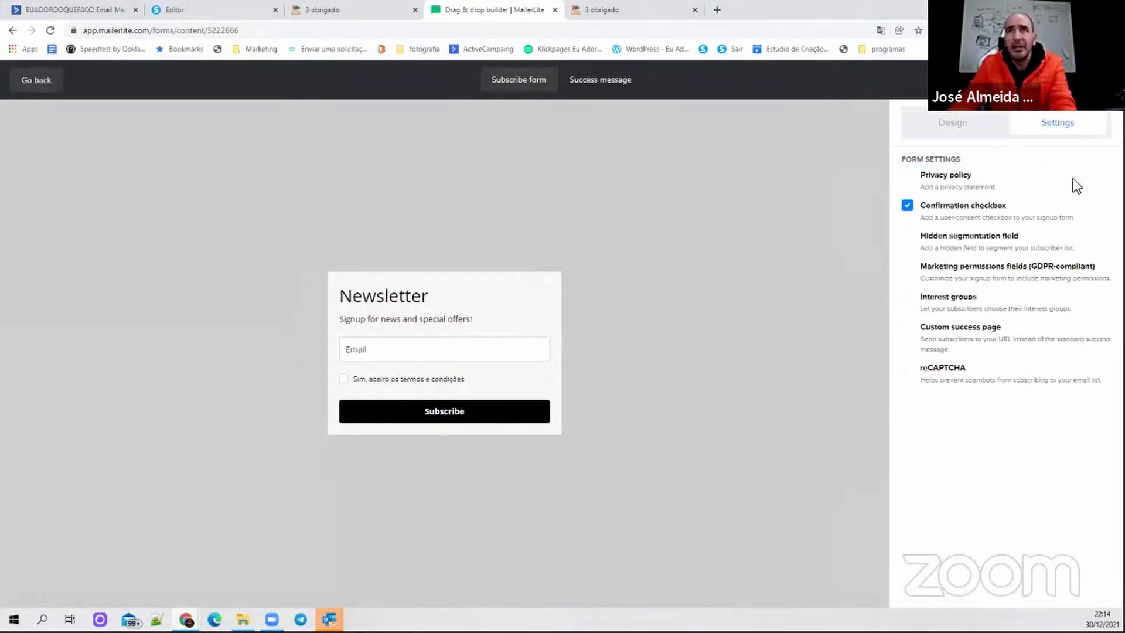
- Enable the form's custom success page and copy the "3 optin integrado" step's page URL from Systeme.io
{"action": "left_click", "coordinate": [913, 326]}
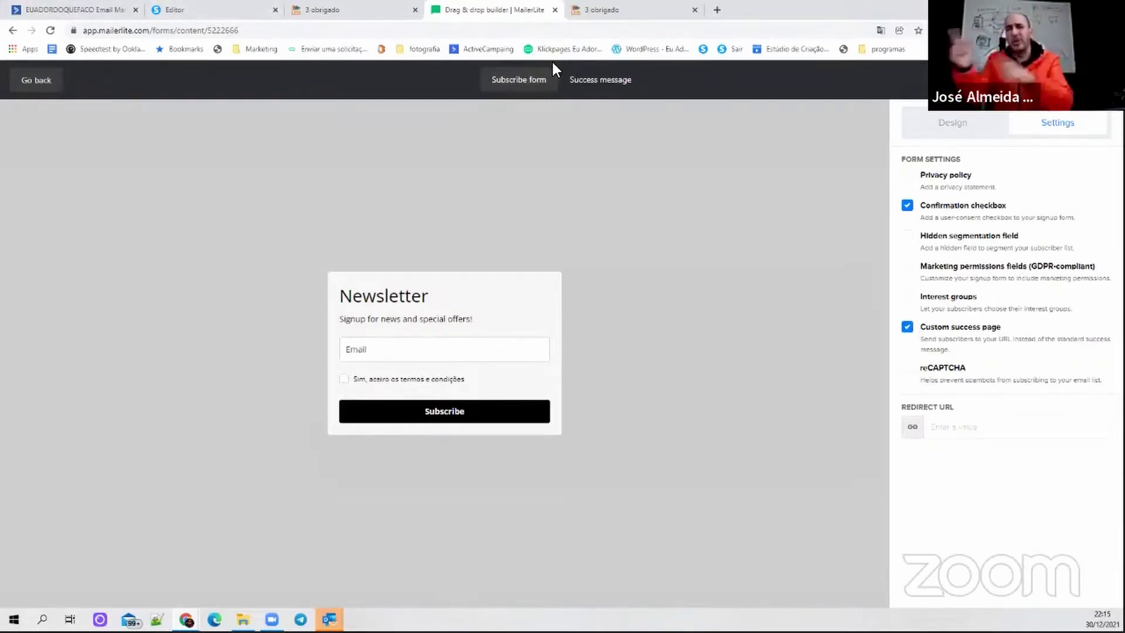
{"action": "left_click", "coordinate": [198, 7]}
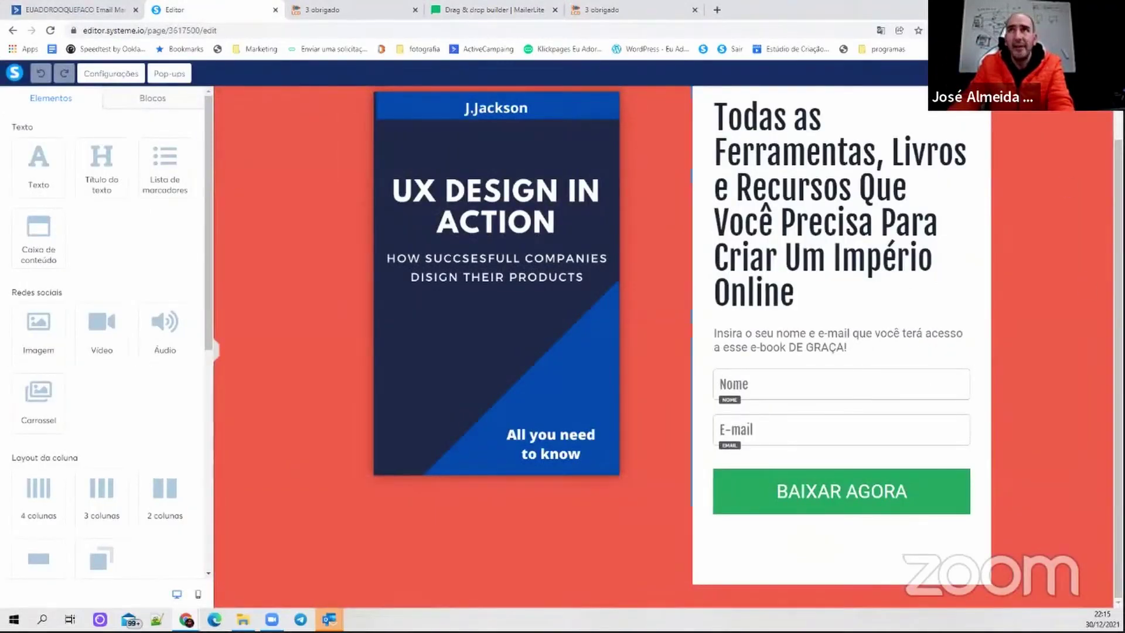
{"action": "key", "text": "alt+Left"}
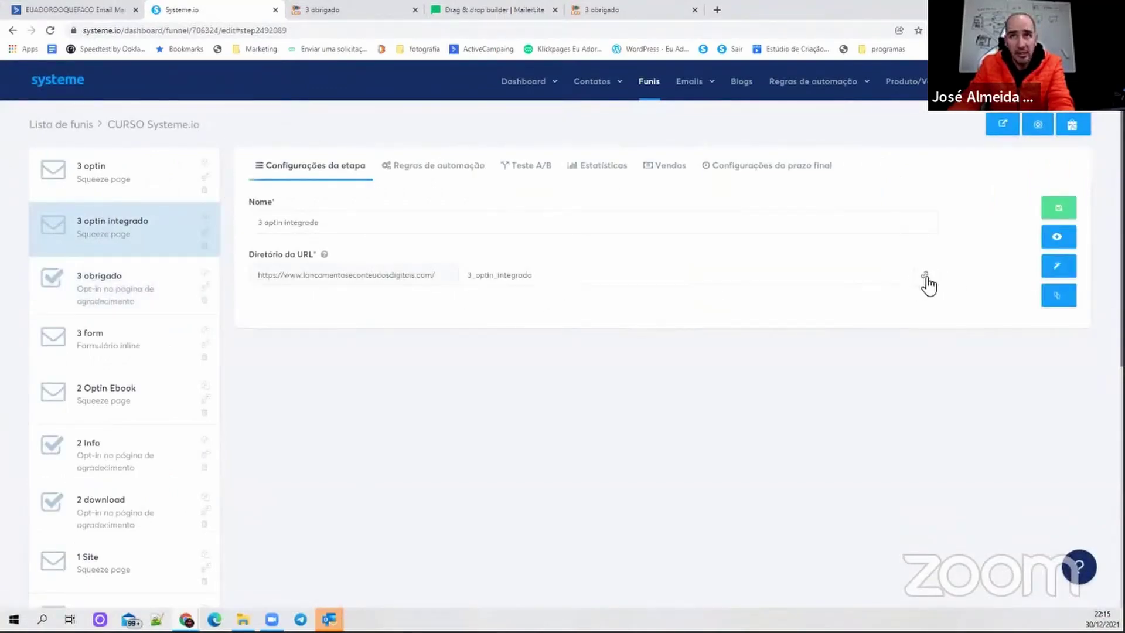
{"action": "left_click", "coordinate": [923, 276]}
{"action": "left_click", "coordinate": [454, 10]}
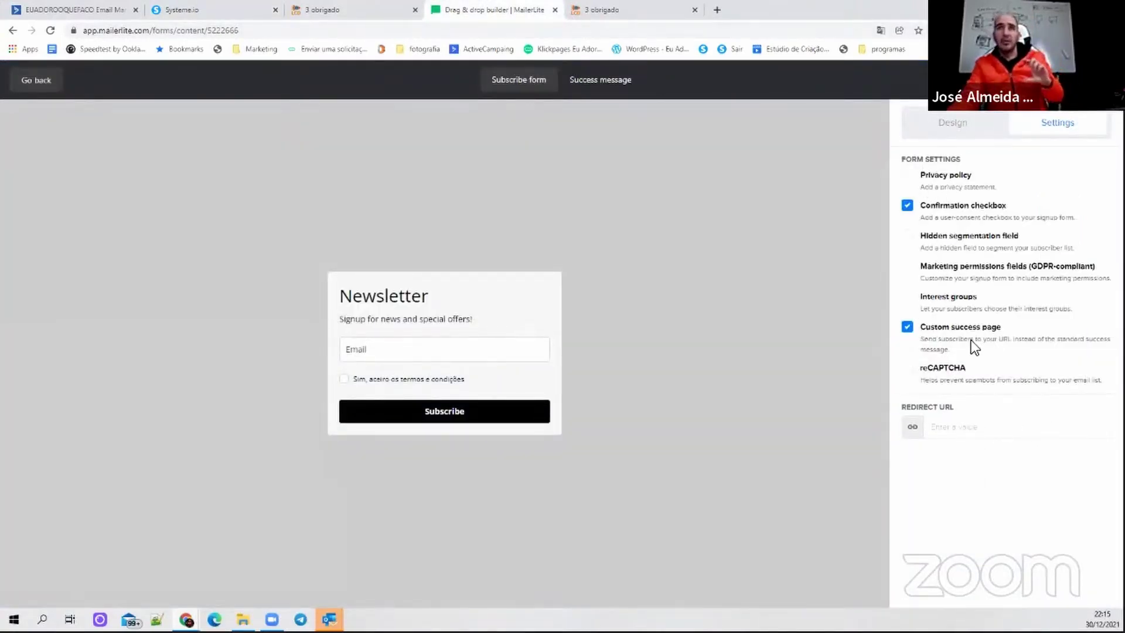
- Set the custom success page's redirect URL to the copied 3_optin_integrado address
{"action": "left_click", "coordinate": [908, 327]}
{"action": "left_click", "coordinate": [907, 327]}
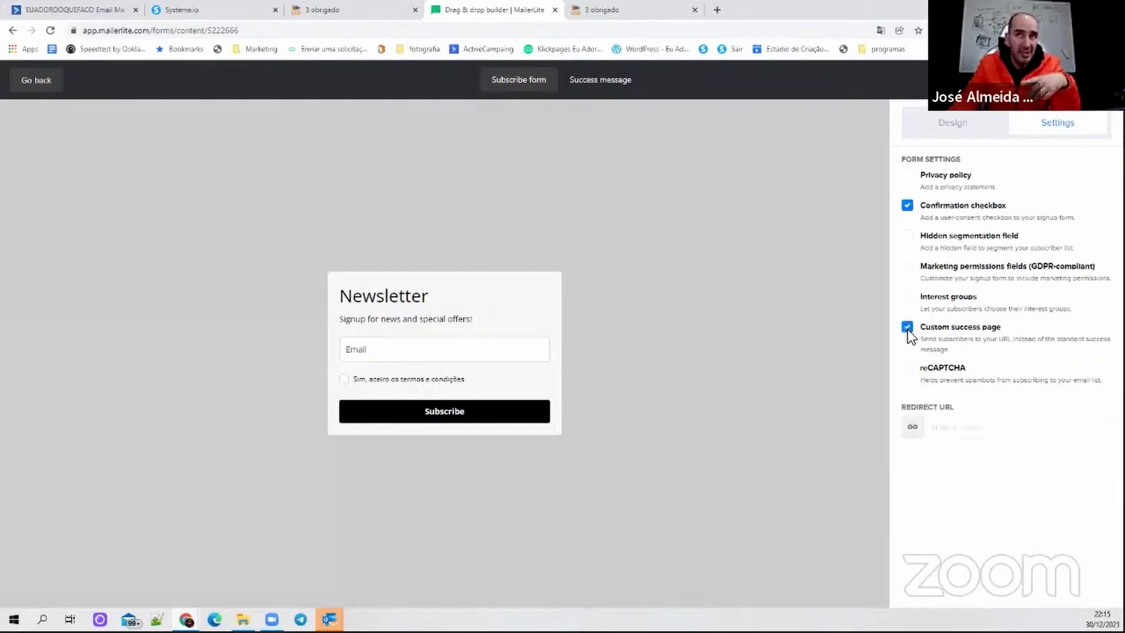
{"action": "left_click", "coordinate": [953, 439]}
{"action": "key", "text": "ctrl+v"}
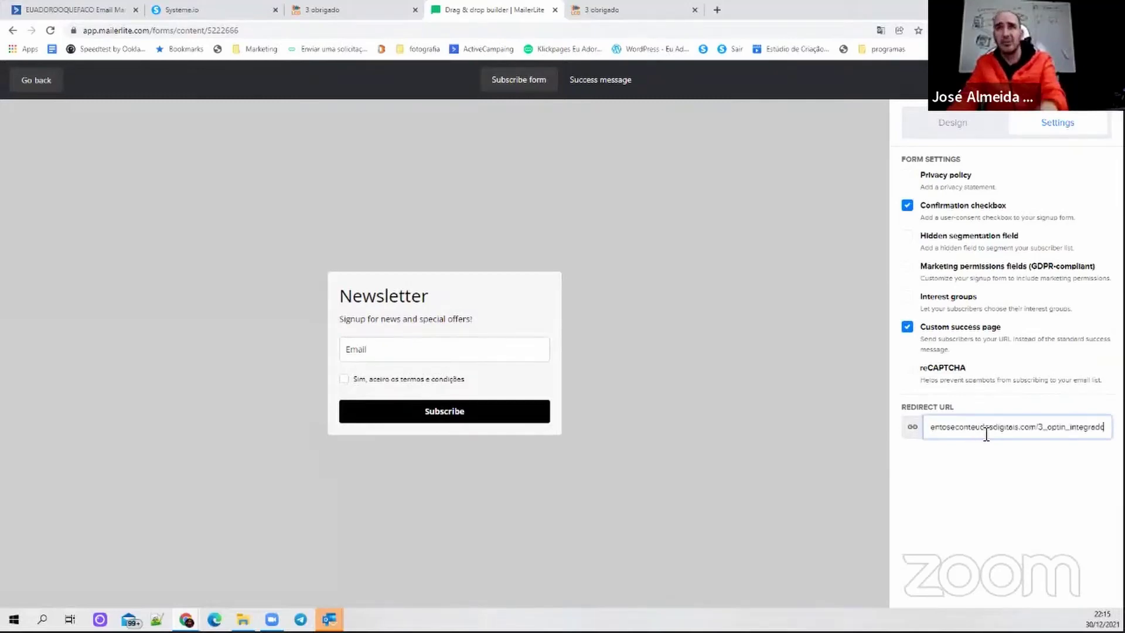
{"action": "left_click", "coordinate": [1035, 455]}
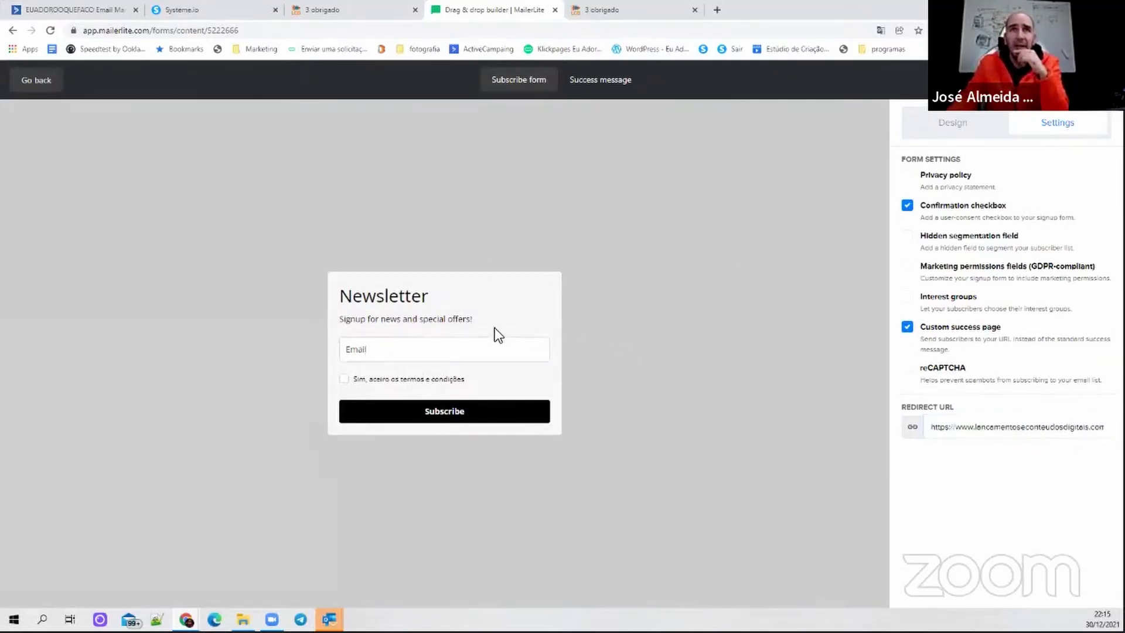
- Add a Name field to the sign-up form and place it above the Email field
{"action": "left_click", "coordinate": [370, 349]}
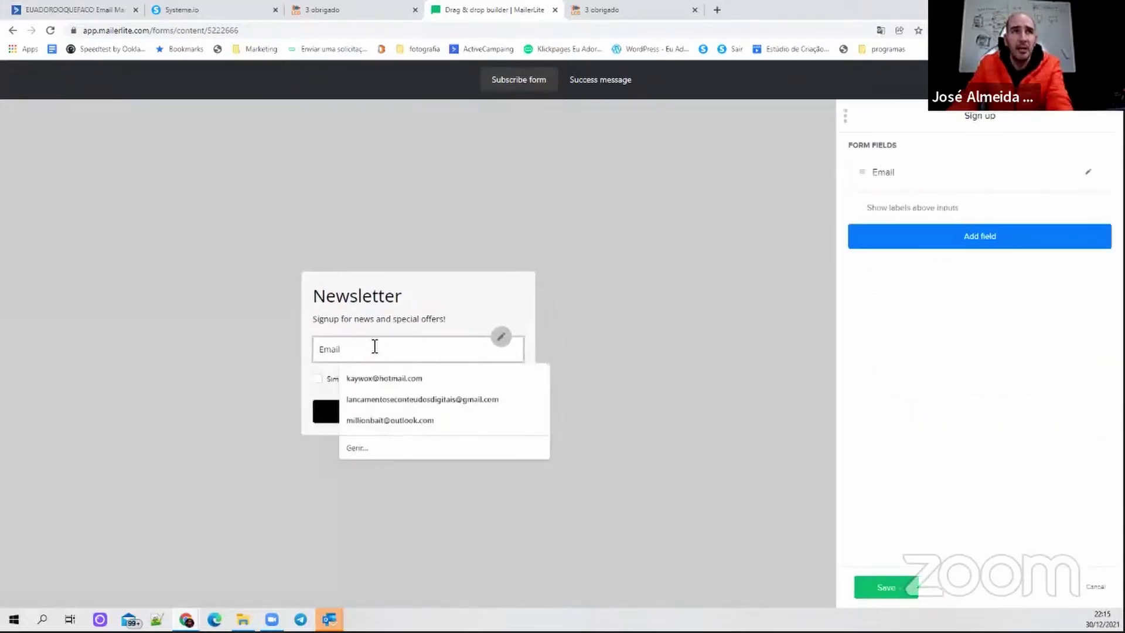
{"action": "left_click", "coordinate": [975, 239]}
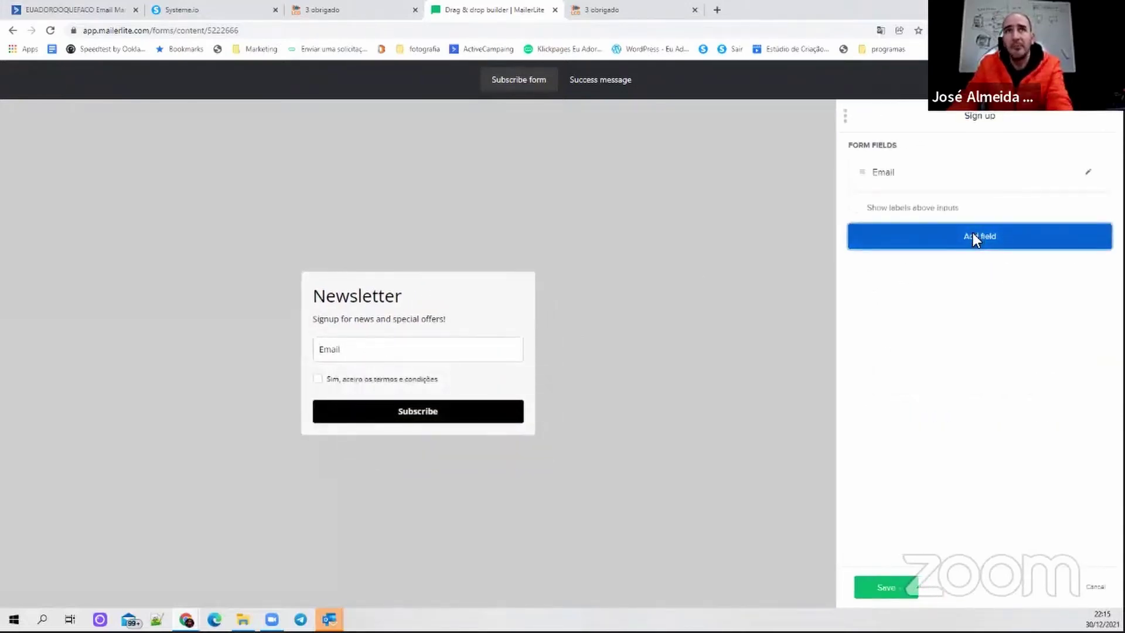
{"action": "left_click_drag", "start_coordinate": [862, 222], "coordinate": [873, 167]}
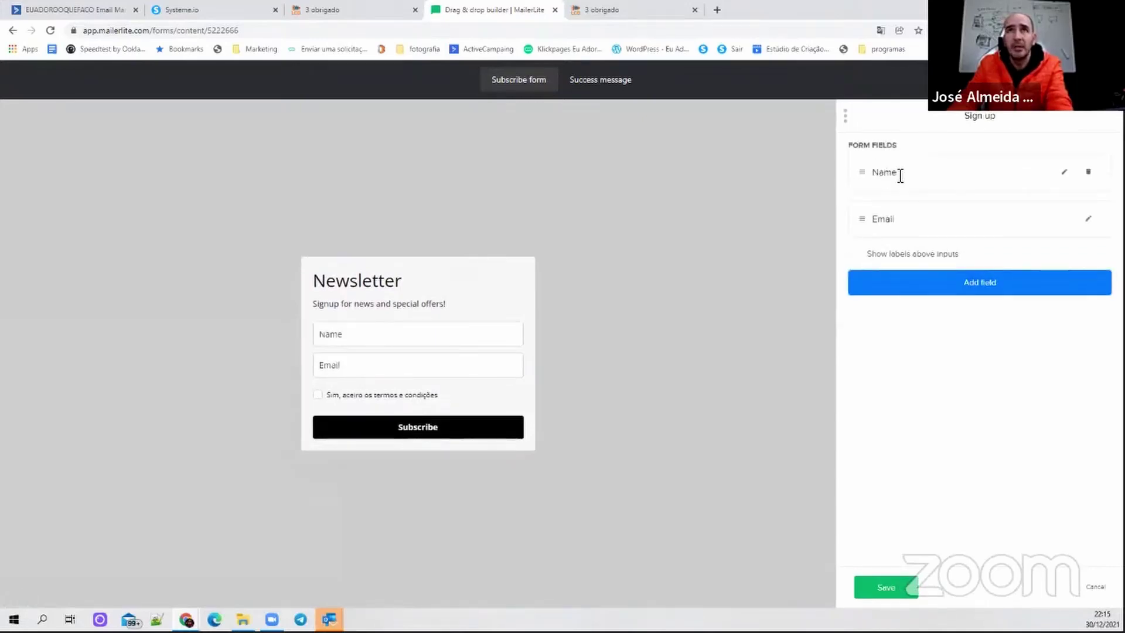
- Relabel the Name field as "Nome" and remove the Newsletter heading block from the form
{"action": "left_click", "coordinate": [342, 334]}
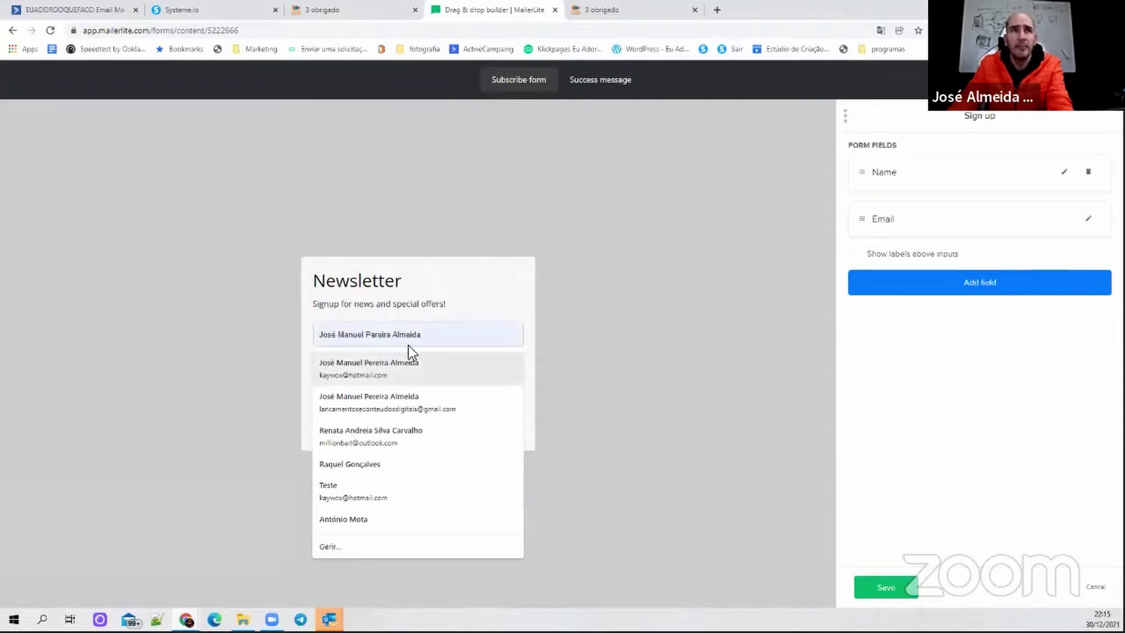
{"action": "left_click", "coordinate": [1062, 174]}
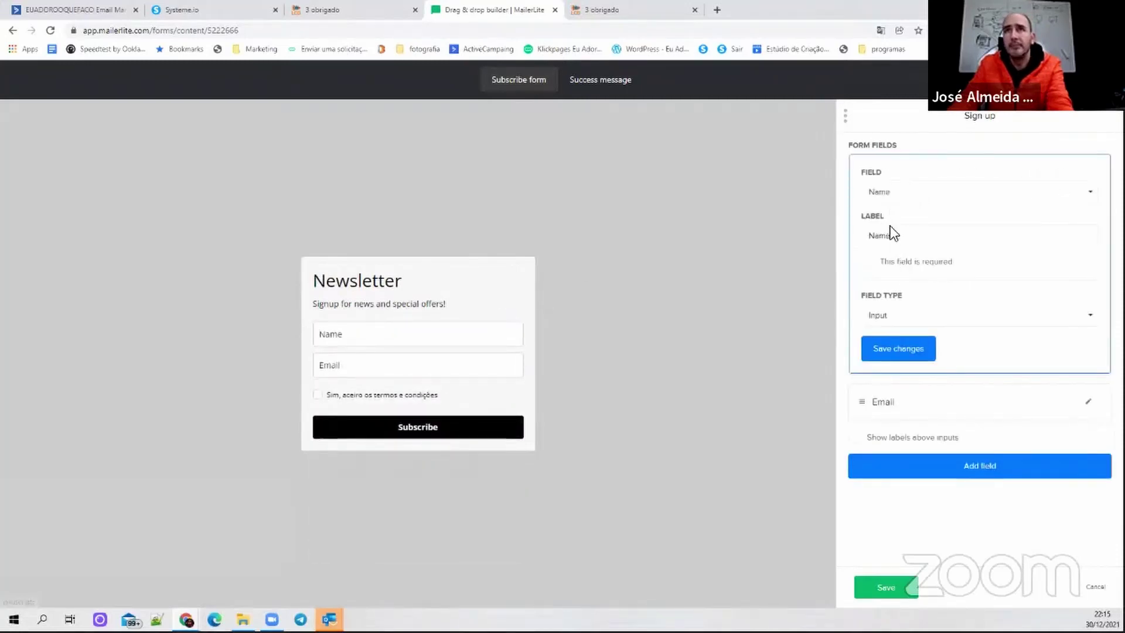
{"action": "left_click", "coordinate": [900, 237]}
{"action": "left_click_drag", "start_coordinate": [900, 237], "coordinate": [846, 237]}
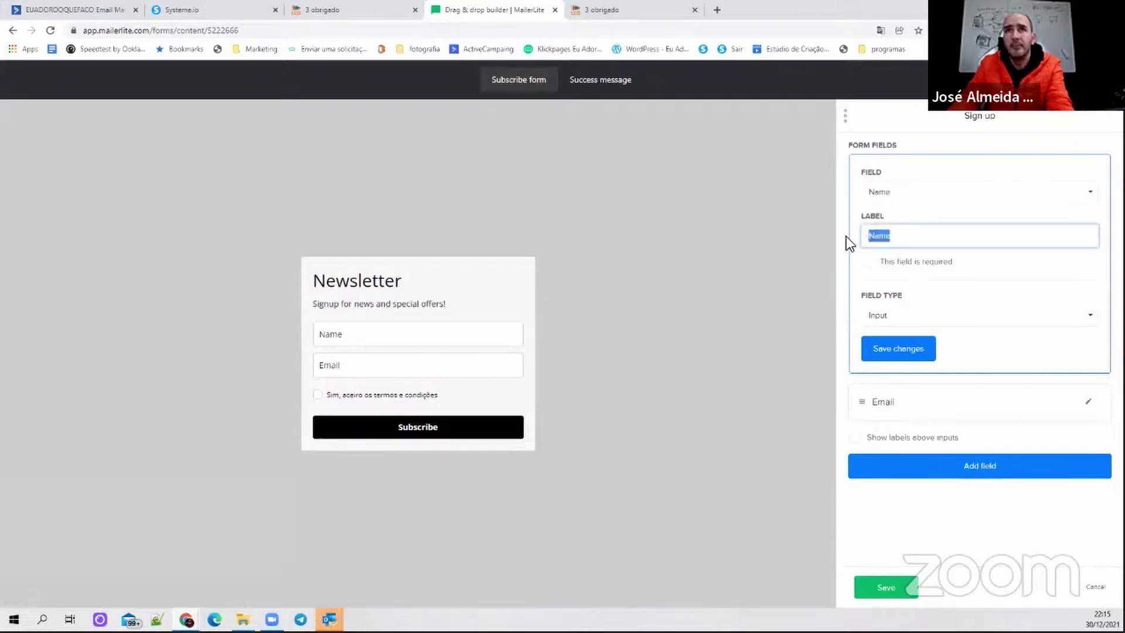
{"action": "type", "text": "Nome"}
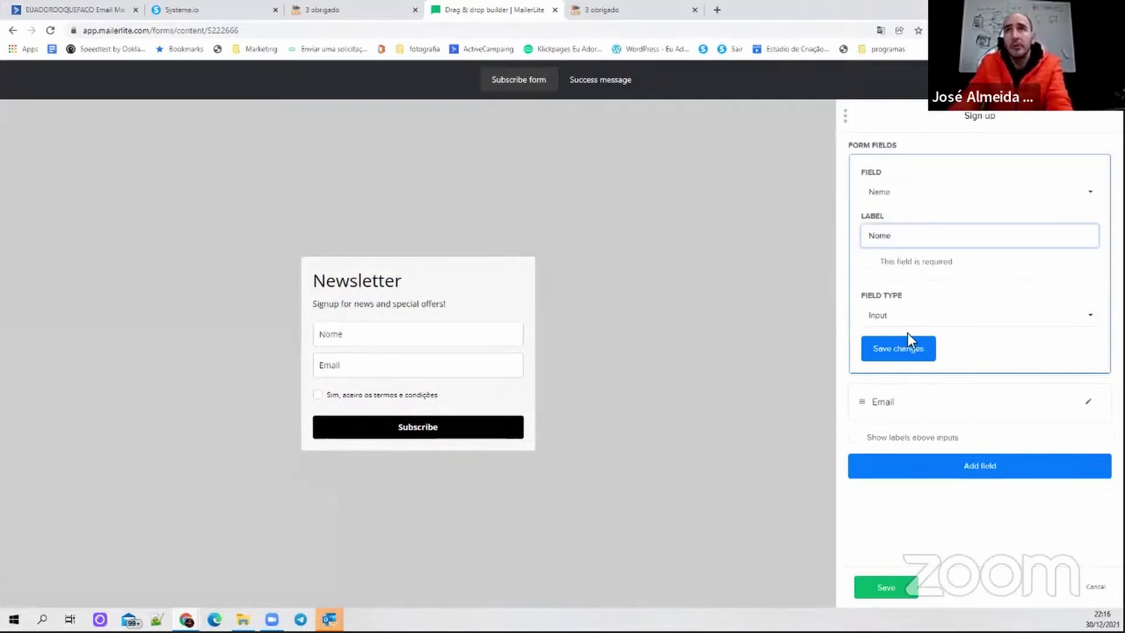
{"action": "left_click", "coordinate": [899, 348]}
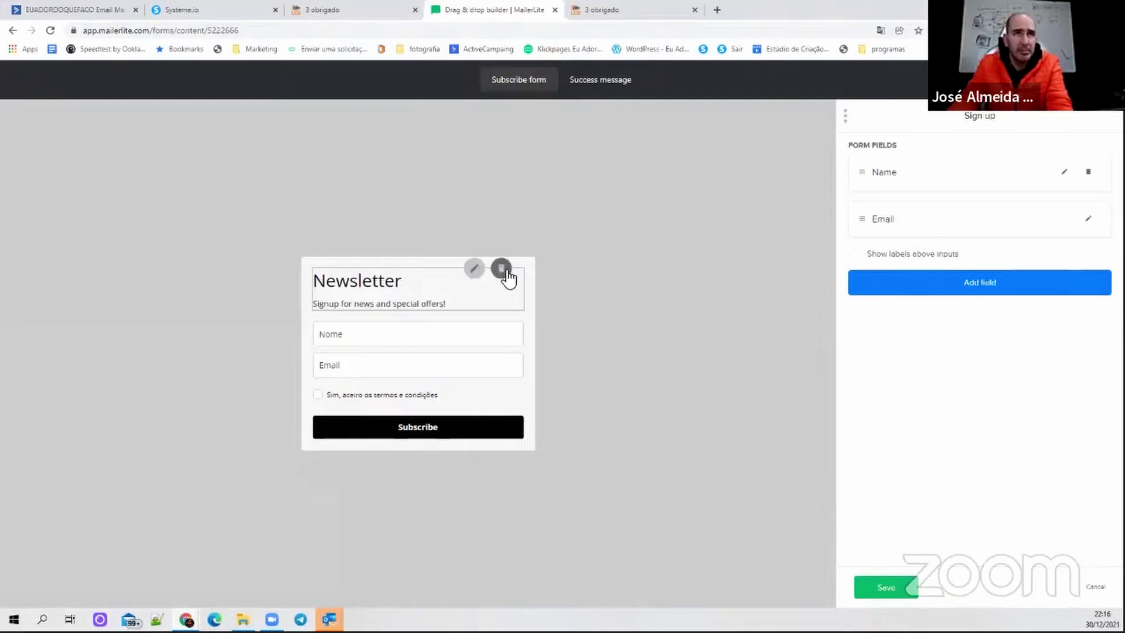
{"action": "left_click", "coordinate": [501, 269]}
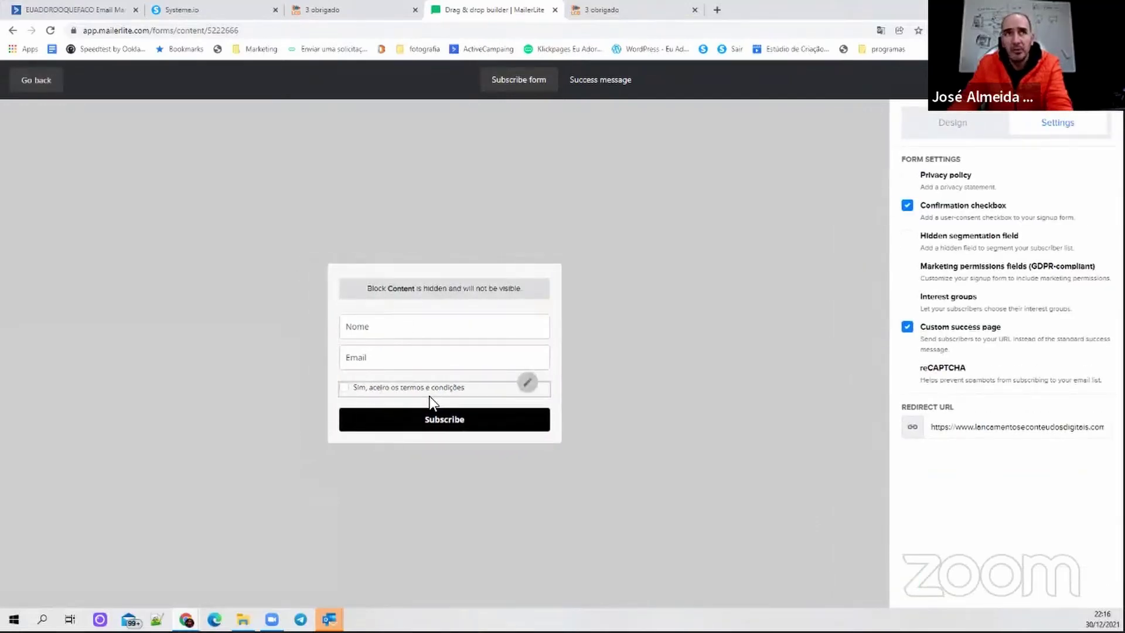
- Correct the confirmation checkbox text to "Sim, aceito os termos e condições"
{"action": "left_click", "coordinate": [381, 388]}
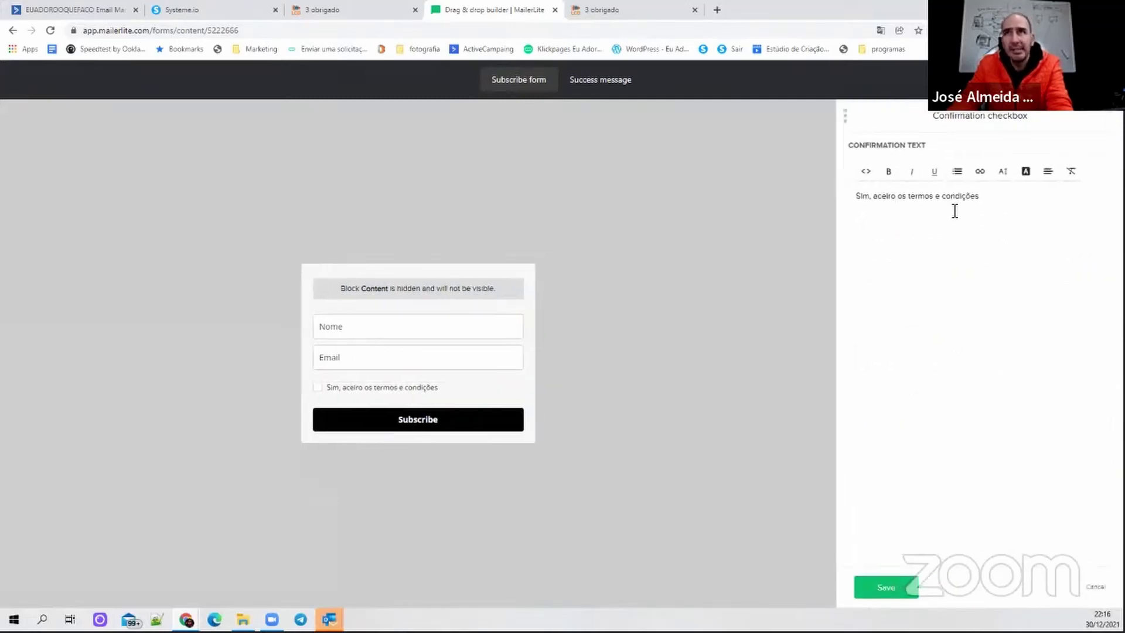
{"action": "left_click", "coordinate": [893, 197]}
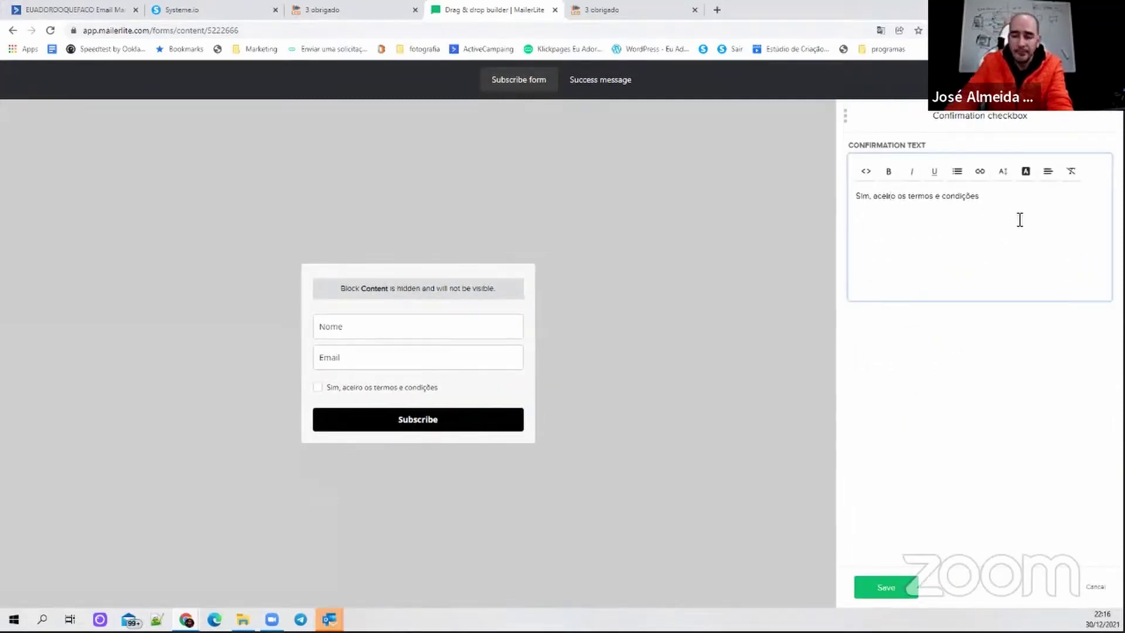
{"action": "key", "text": "BackSpace"}
{"action": "type", "text": "t"}
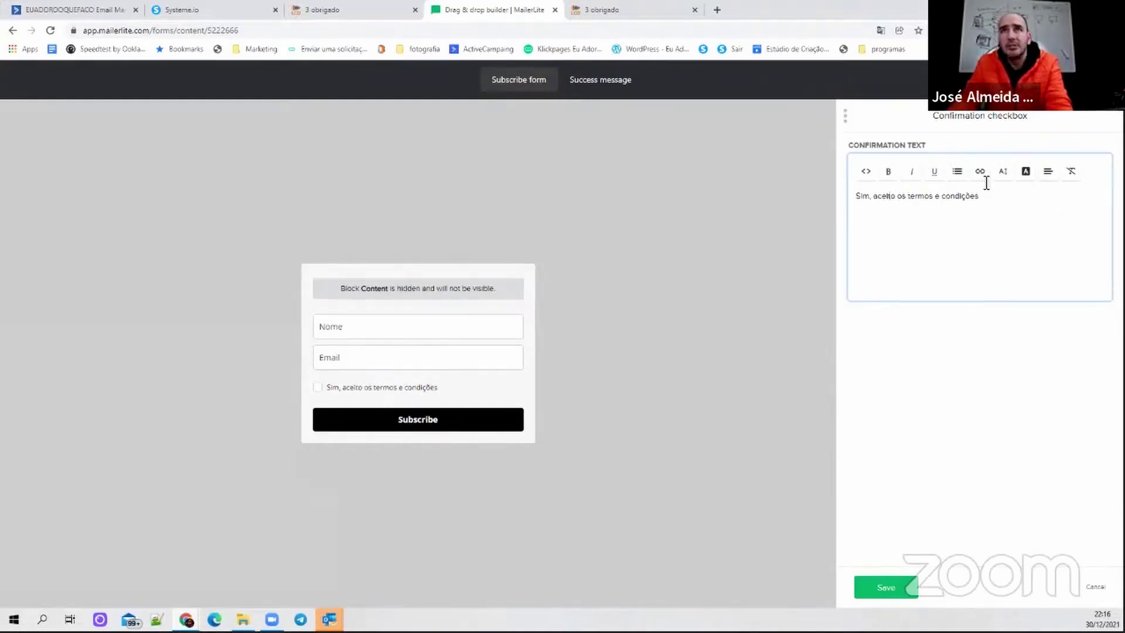
{"action": "left_click_drag", "start_coordinate": [975, 197], "coordinate": [909, 195]}
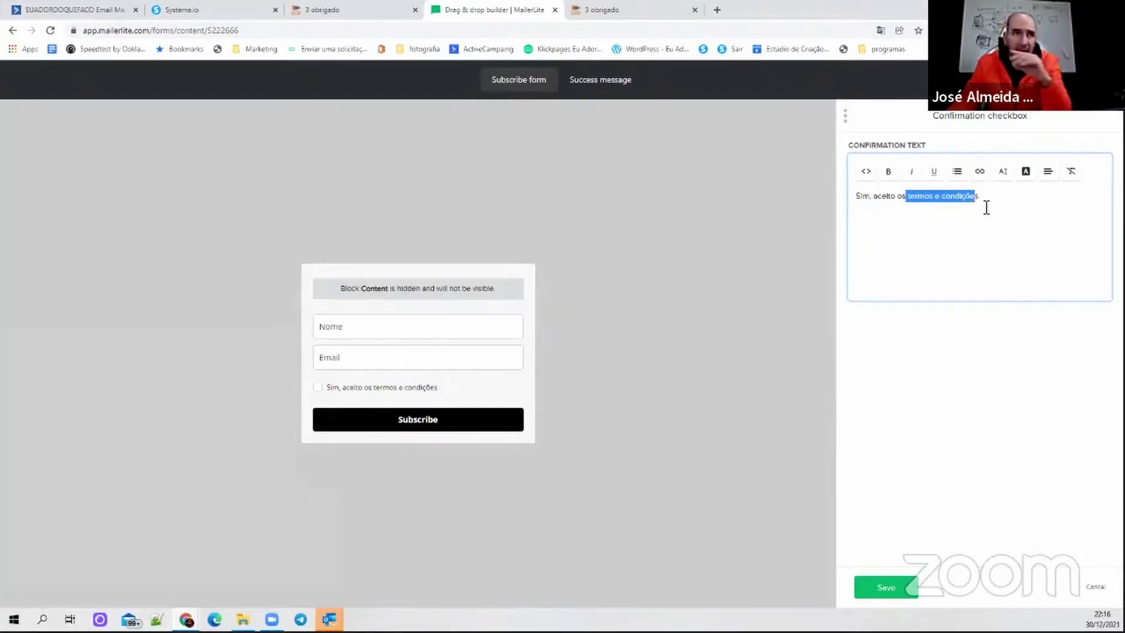
{"action": "left_click", "coordinate": [1000, 357]}
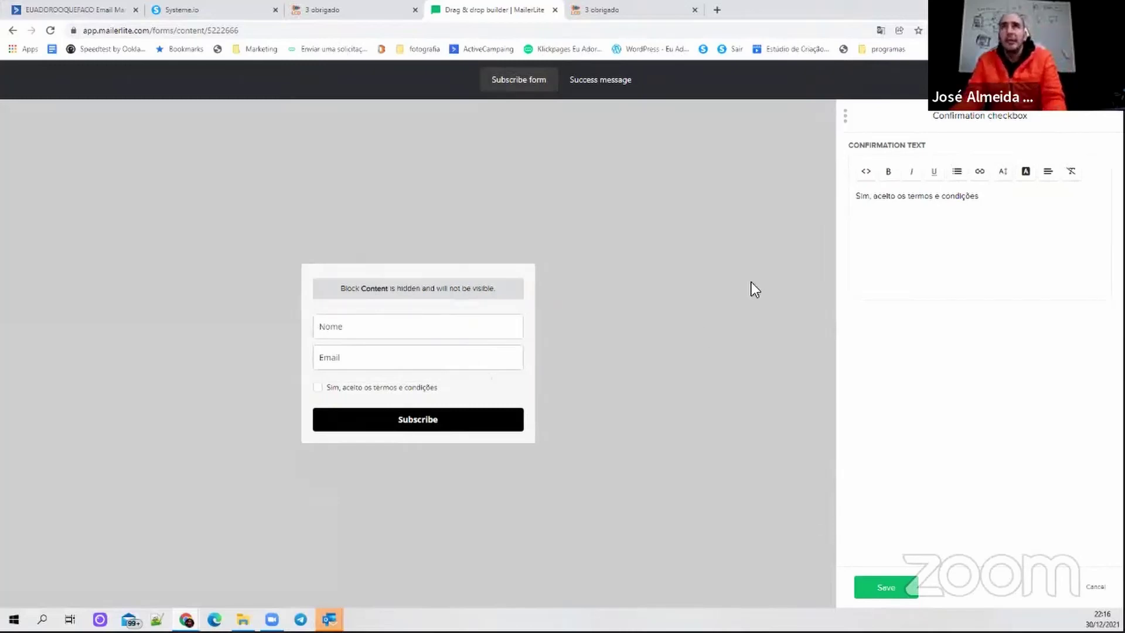
- Change the subscribe button's text to "Inscreve-te já!" and save it
{"action": "left_click", "coordinate": [420, 430]}
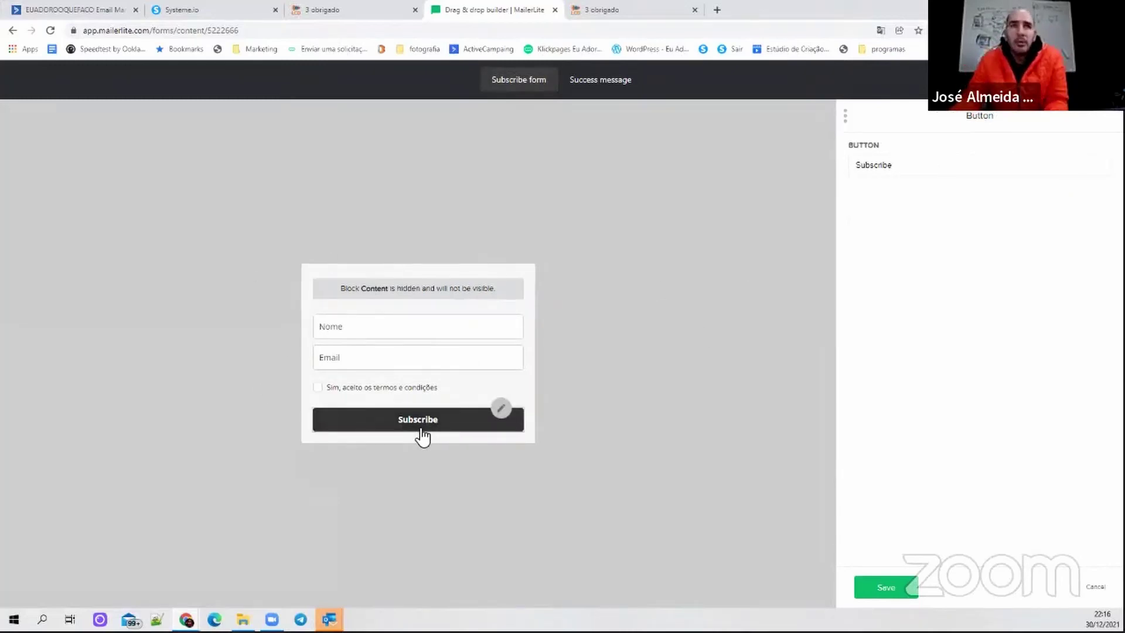
{"action": "double_click", "coordinate": [929, 158]}
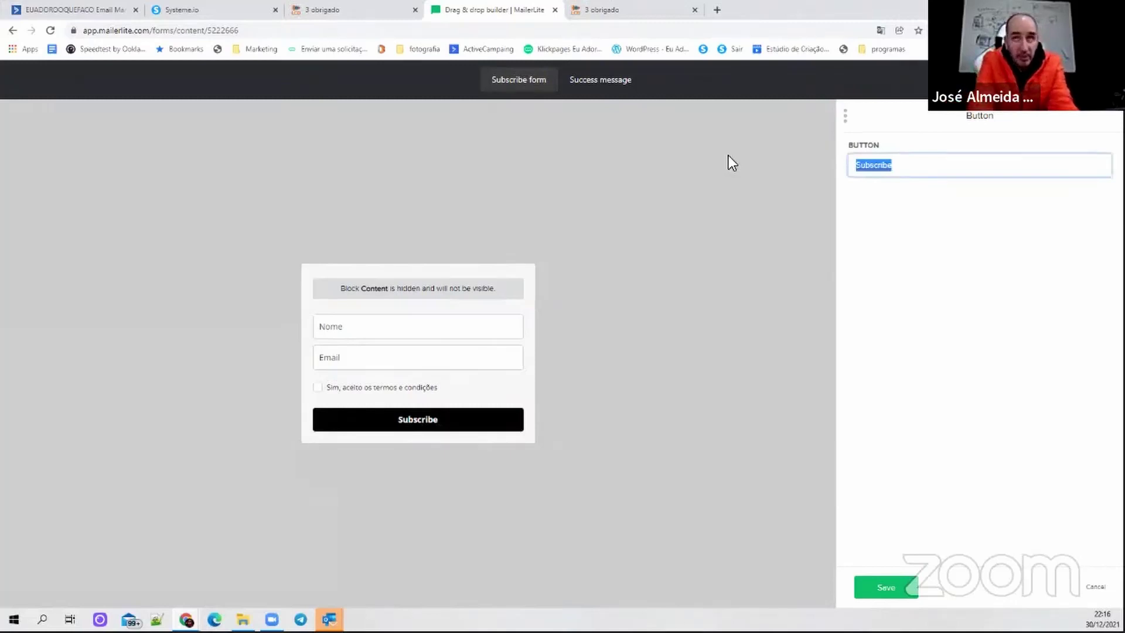
{"action": "type", "text": "E"}
{"action": "key", "text": "BackSpace"}
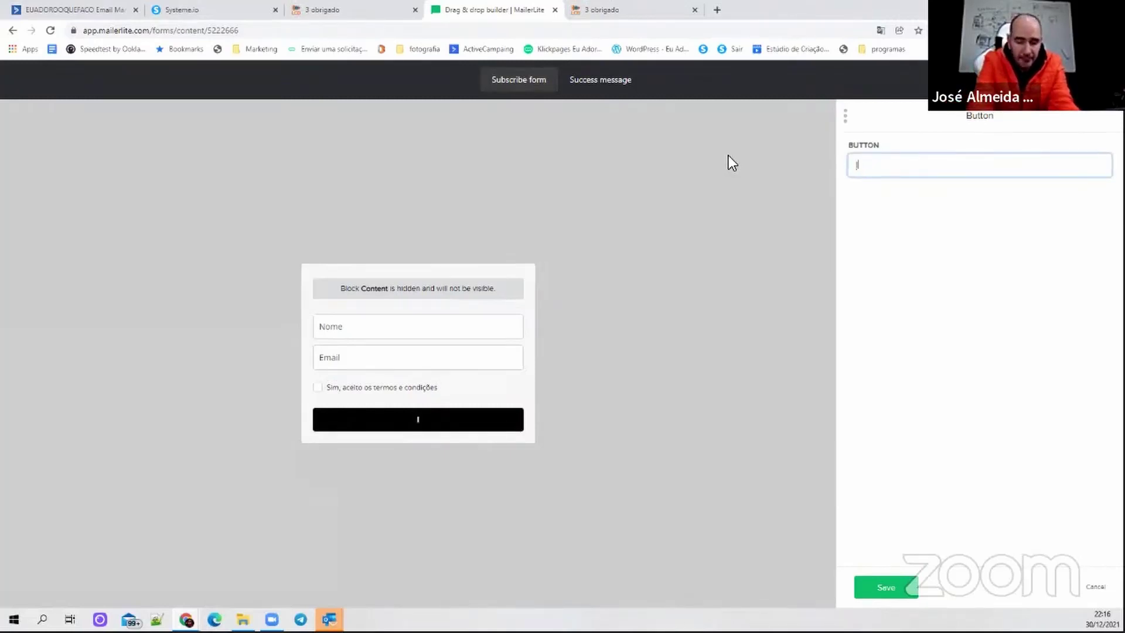
{"action": "type", "text": "Inscreve-te"}
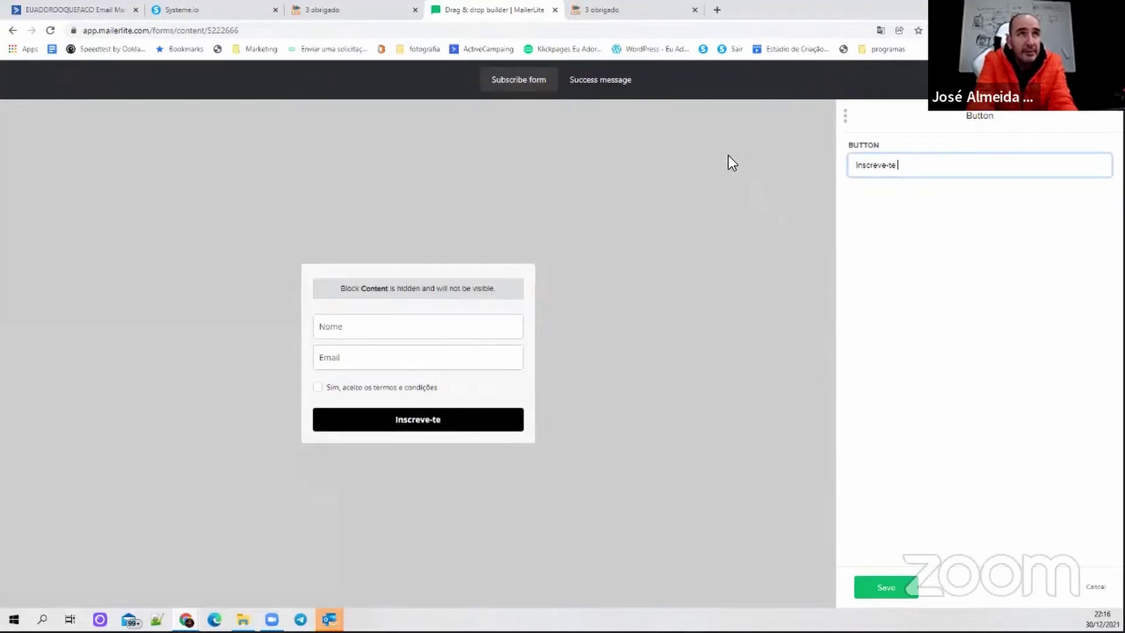
{"action": "type", "text": " j"}
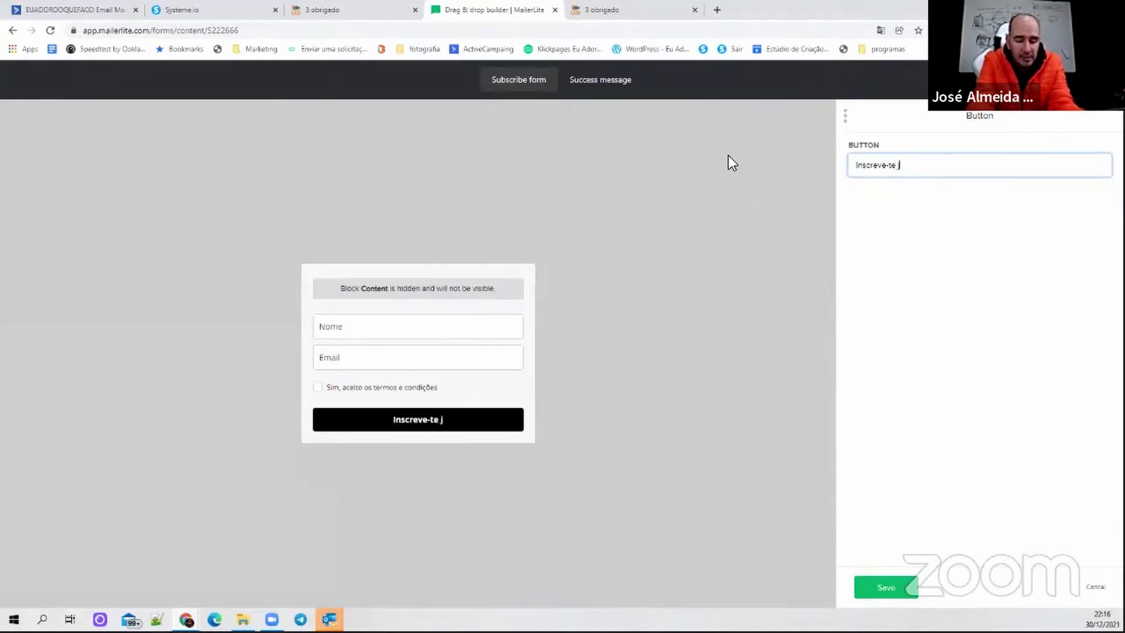
{"action": "type", "text": "á!"}
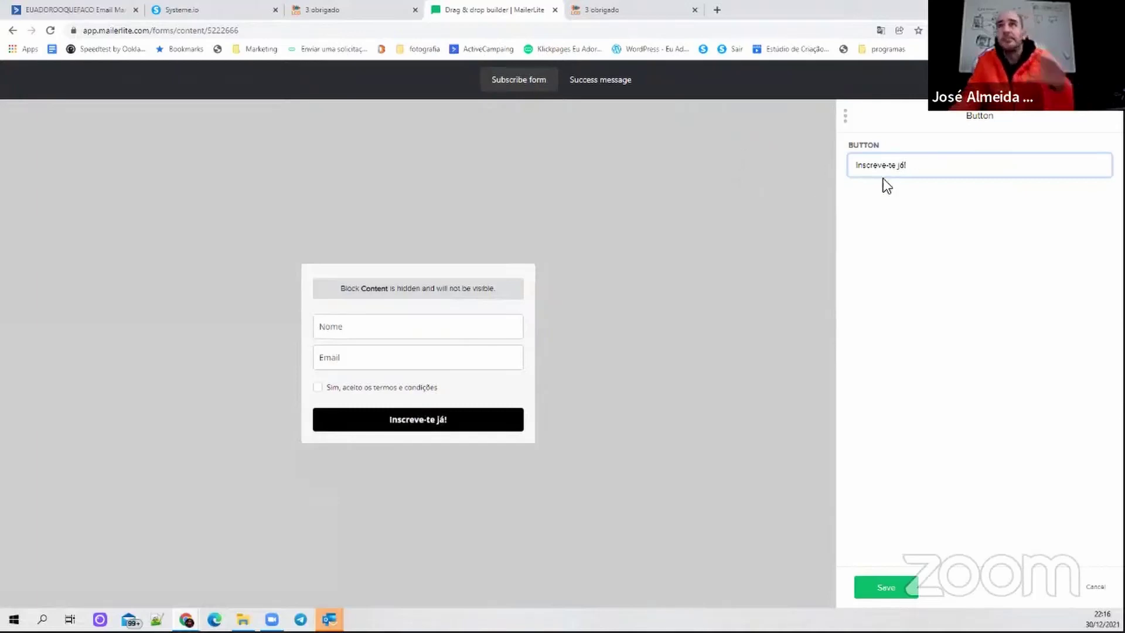
{"action": "left_click", "coordinate": [893, 581]}
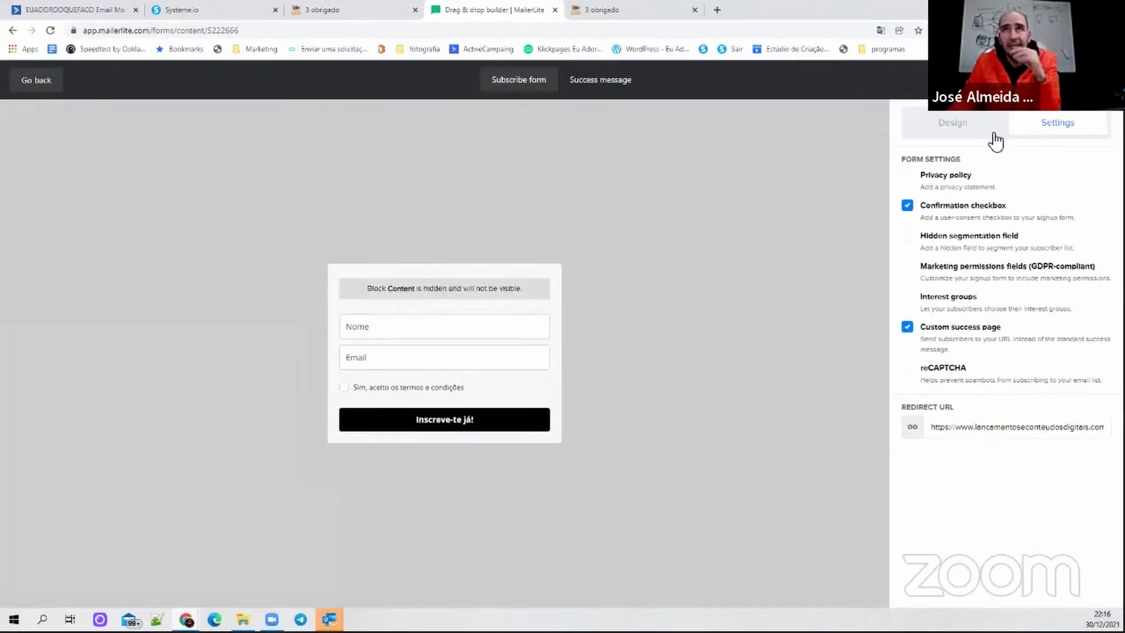
- Change the form's background color to a light pink in the design settings
{"action": "left_click", "coordinate": [951, 124]}
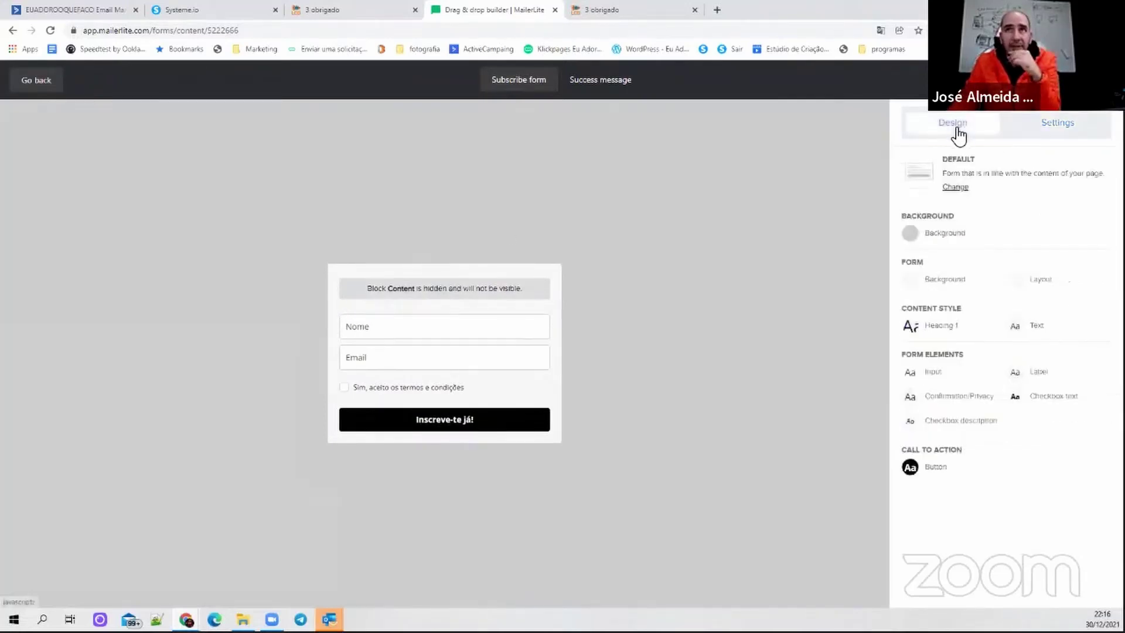
{"action": "left_click", "coordinate": [910, 280]}
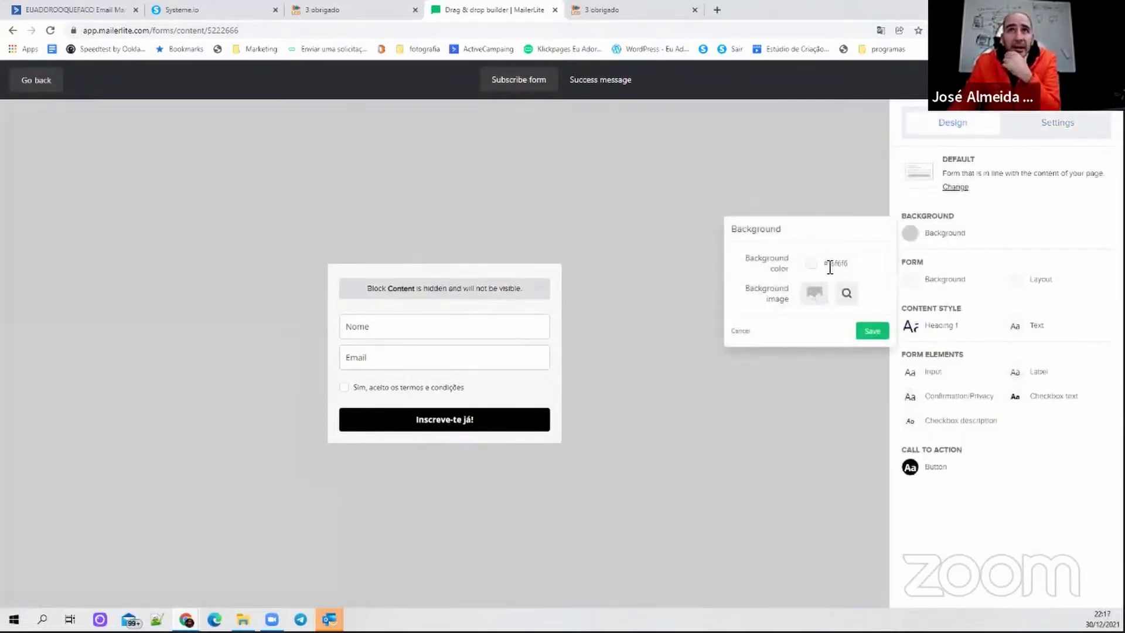
{"action": "left_click", "coordinate": [810, 263]}
{"action": "left_click", "coordinate": [857, 328]}
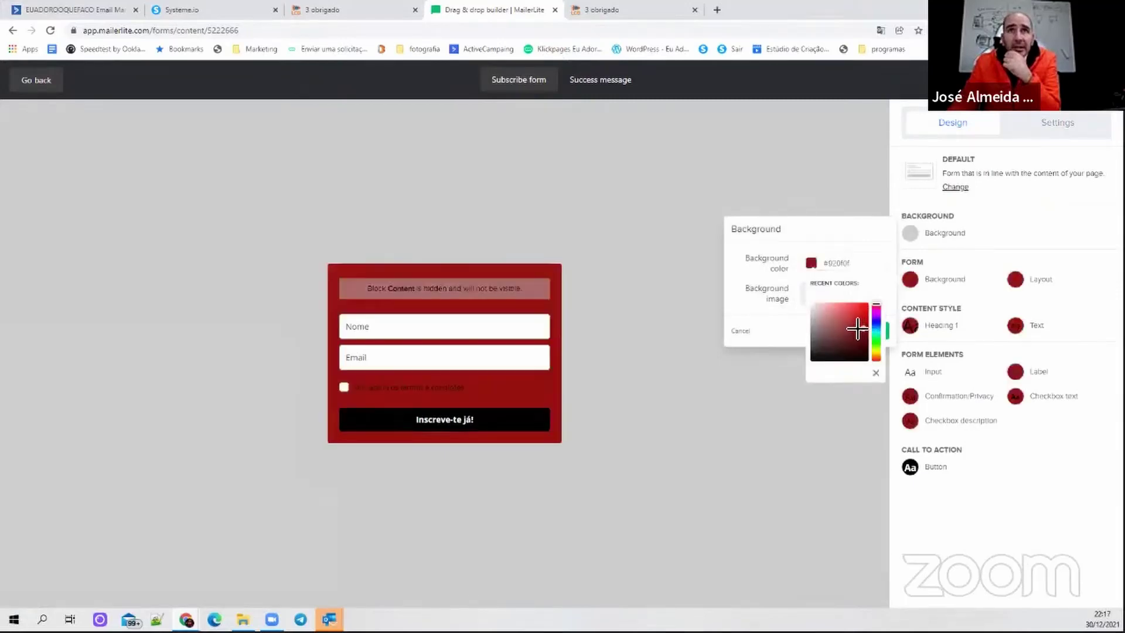
{"action": "left_click_drag", "start_coordinate": [857, 329], "coordinate": [818, 308]}
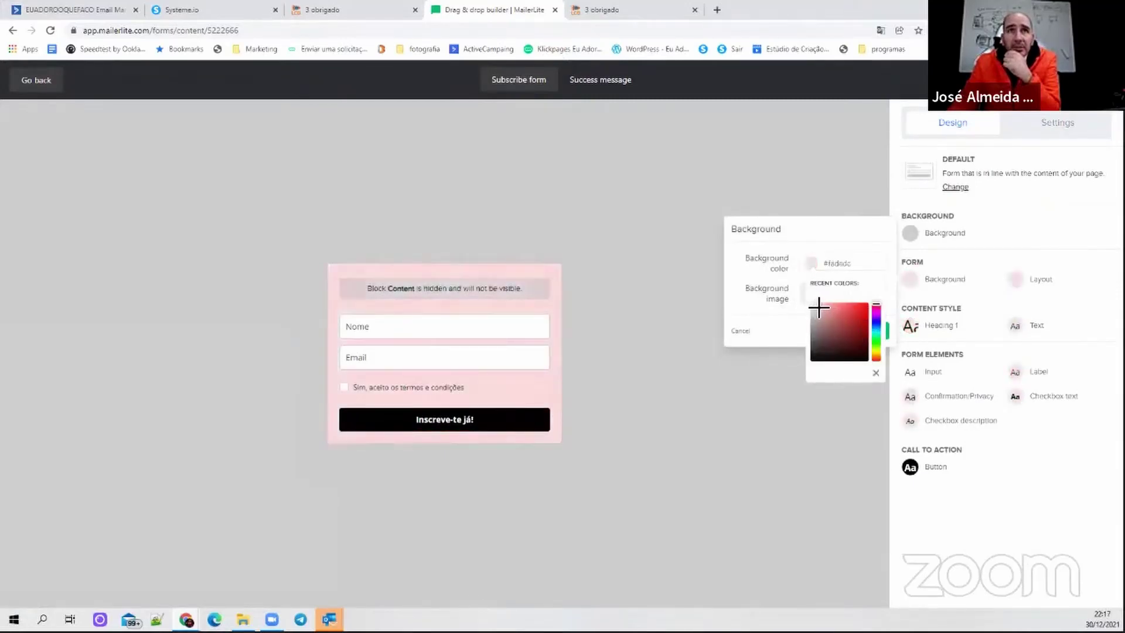
{"action": "left_click", "coordinate": [786, 173]}
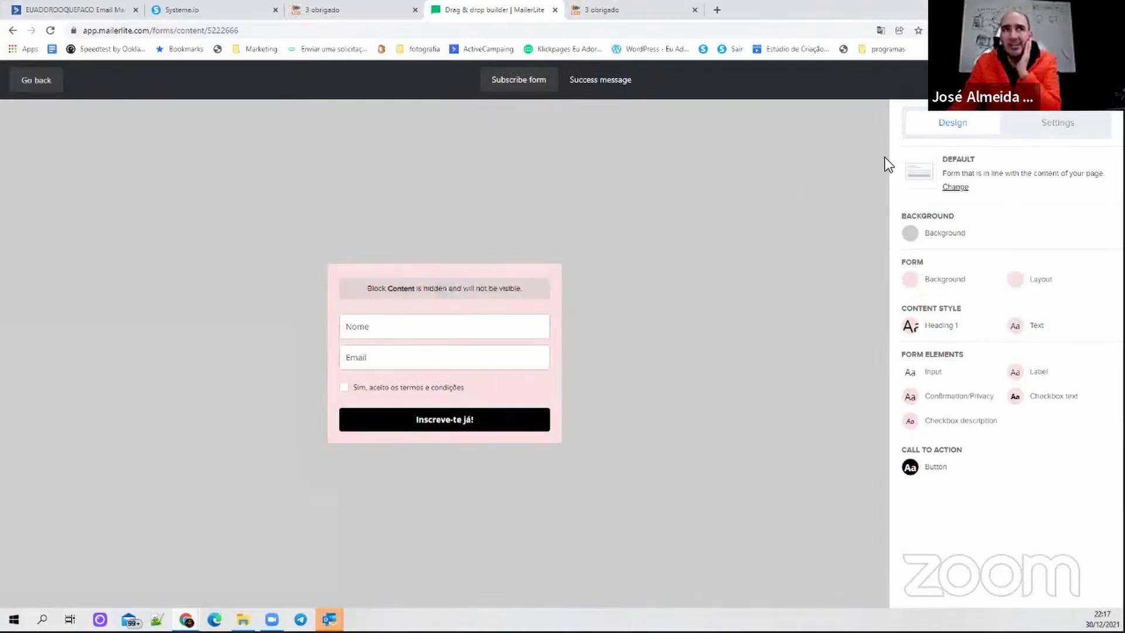
- Finish editing the form's design and turn off double opt-in for teste 12
{"action": "key", "text": "F5"}
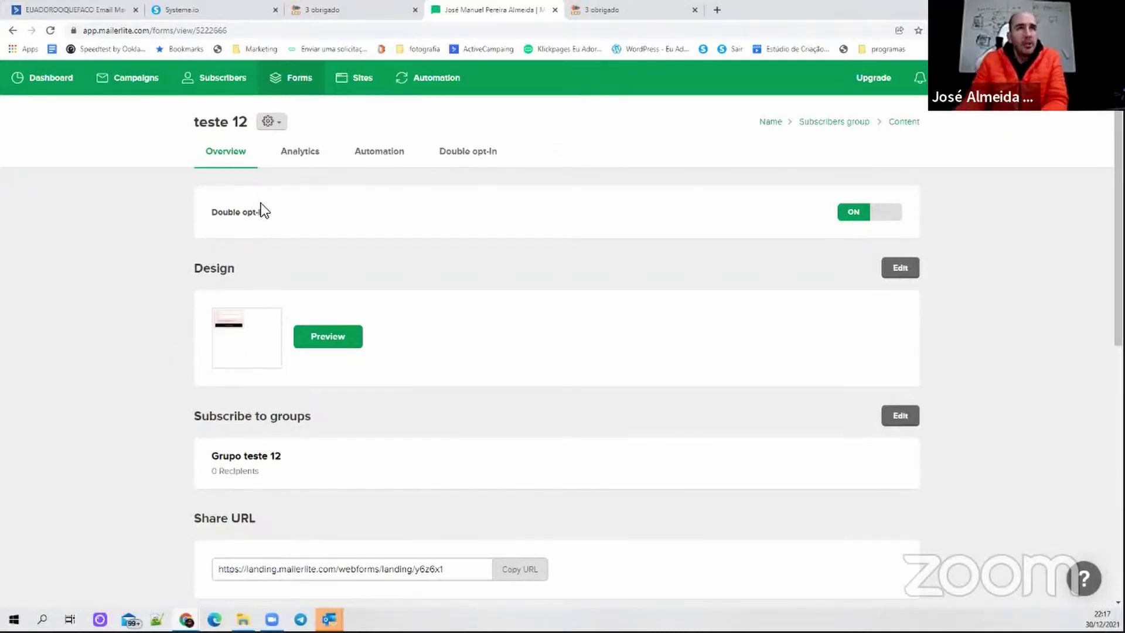
{"action": "left_click", "coordinate": [872, 212]}
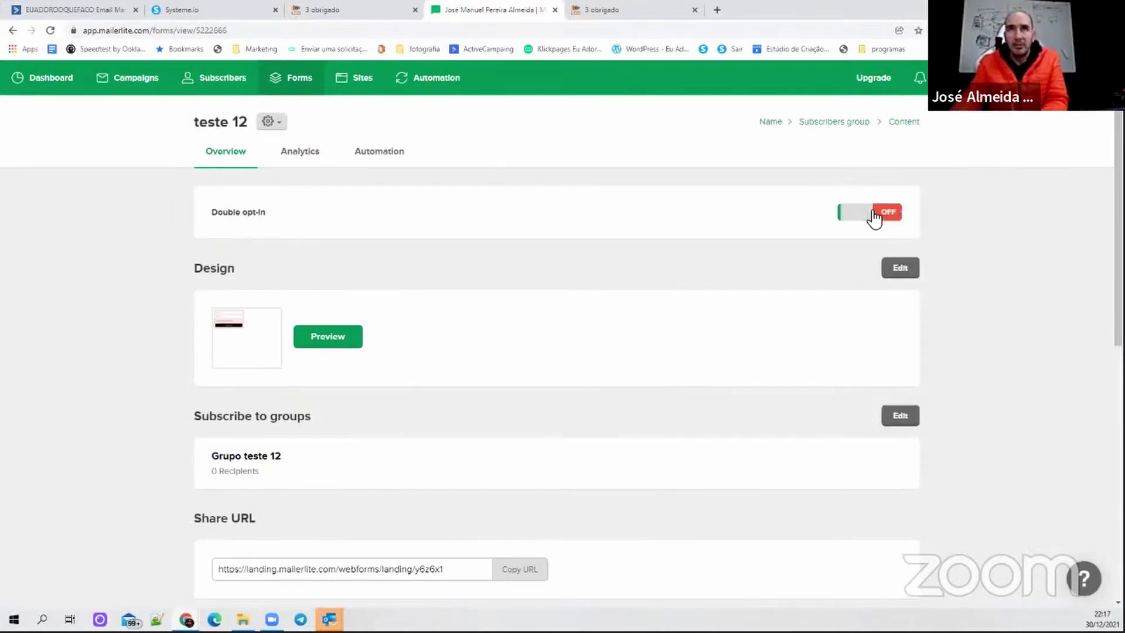
- Copy the HTML embed code of the teste 12 form to the clipboard
{"action": "scroll", "coordinate": [480, 286], "scroll_direction": "down", "scroll_amount": 2}
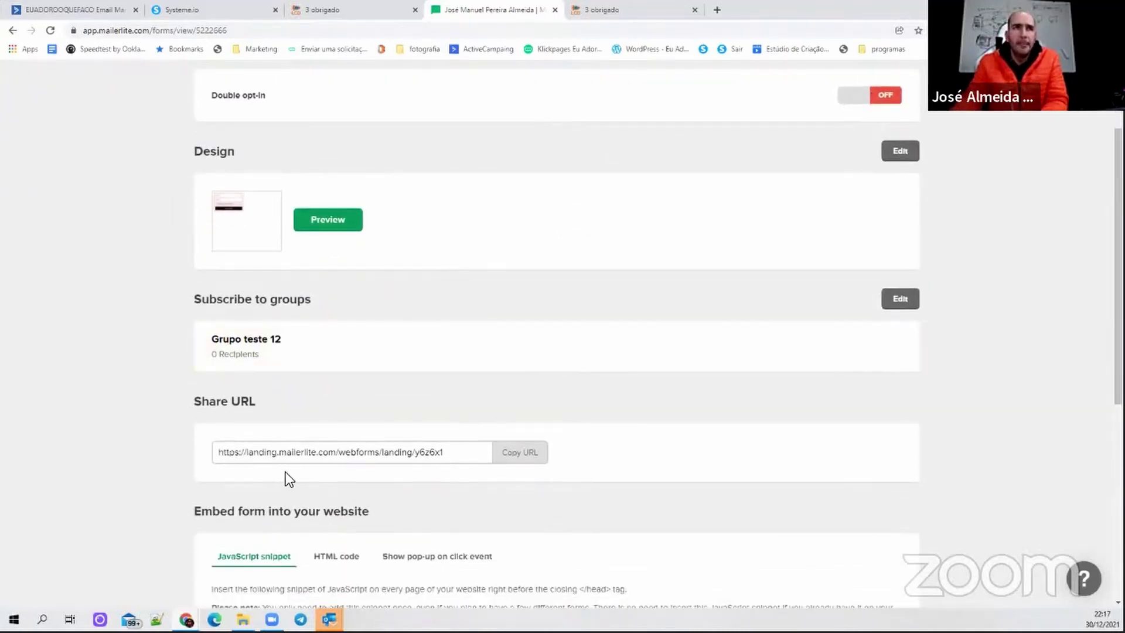
{"action": "scroll", "coordinate": [254, 382], "scroll_direction": "up", "scroll_amount": 2}
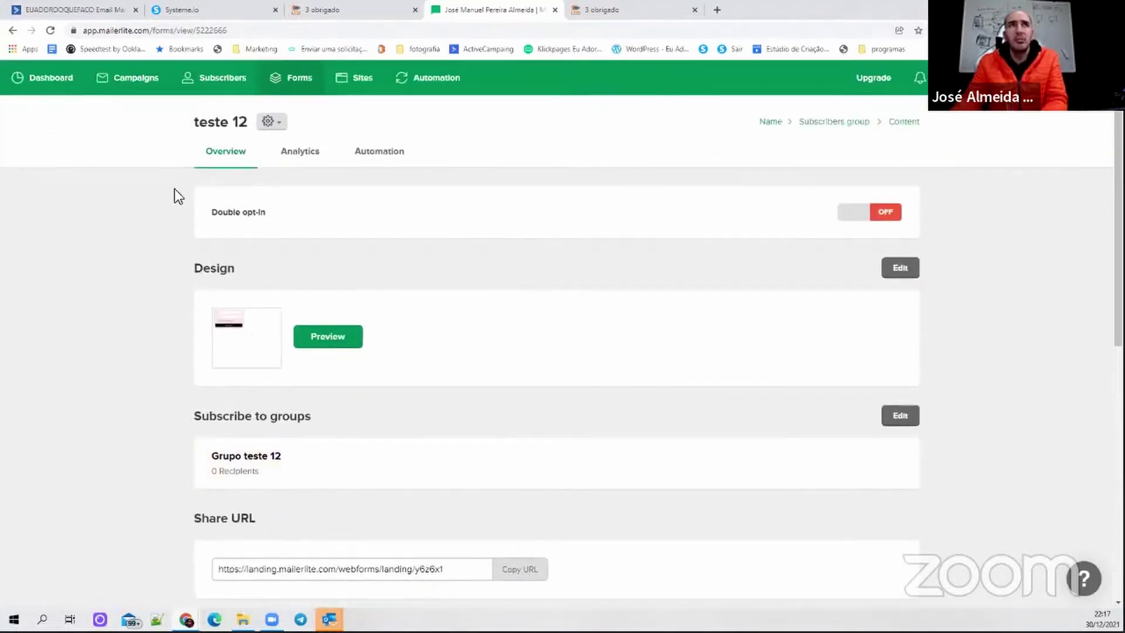
{"action": "scroll", "coordinate": [373, 311], "scroll_direction": "down", "scroll_amount": 4}
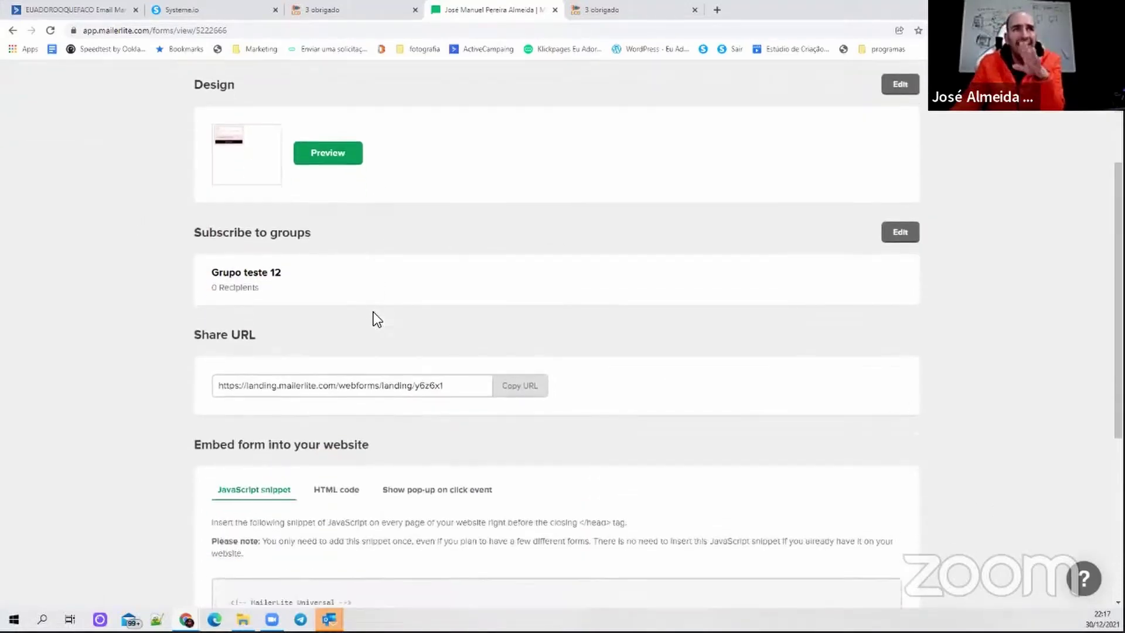
{"action": "scroll", "coordinate": [461, 335], "scroll_direction": "down", "scroll_amount": 3}
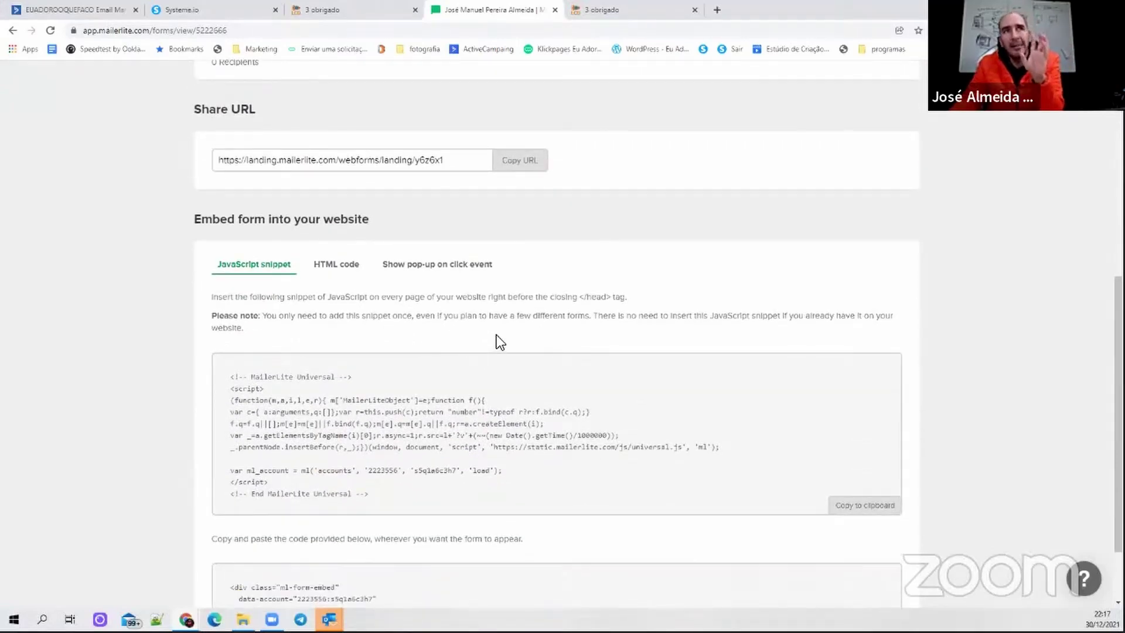
{"action": "scroll", "coordinate": [497, 335], "scroll_direction": "up", "scroll_amount": 6}
{"action": "scroll", "coordinate": [500, 335], "scroll_direction": "down", "scroll_amount": 2}
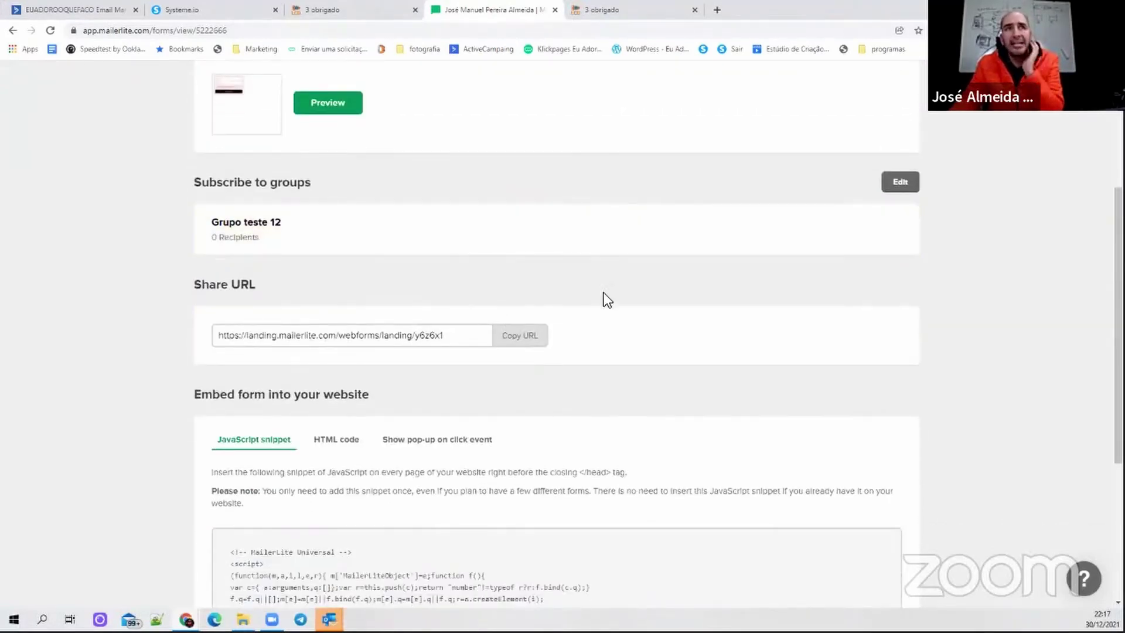
{"action": "scroll", "coordinate": [602, 293], "scroll_direction": "down", "scroll_amount": 3}
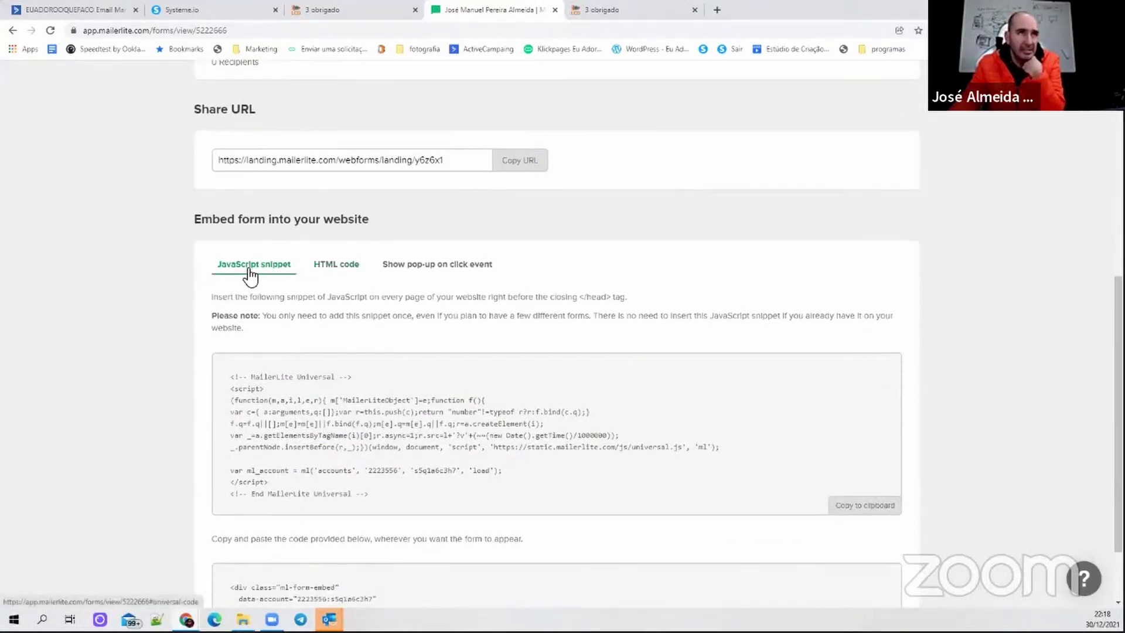
{"action": "left_click", "coordinate": [344, 264]}
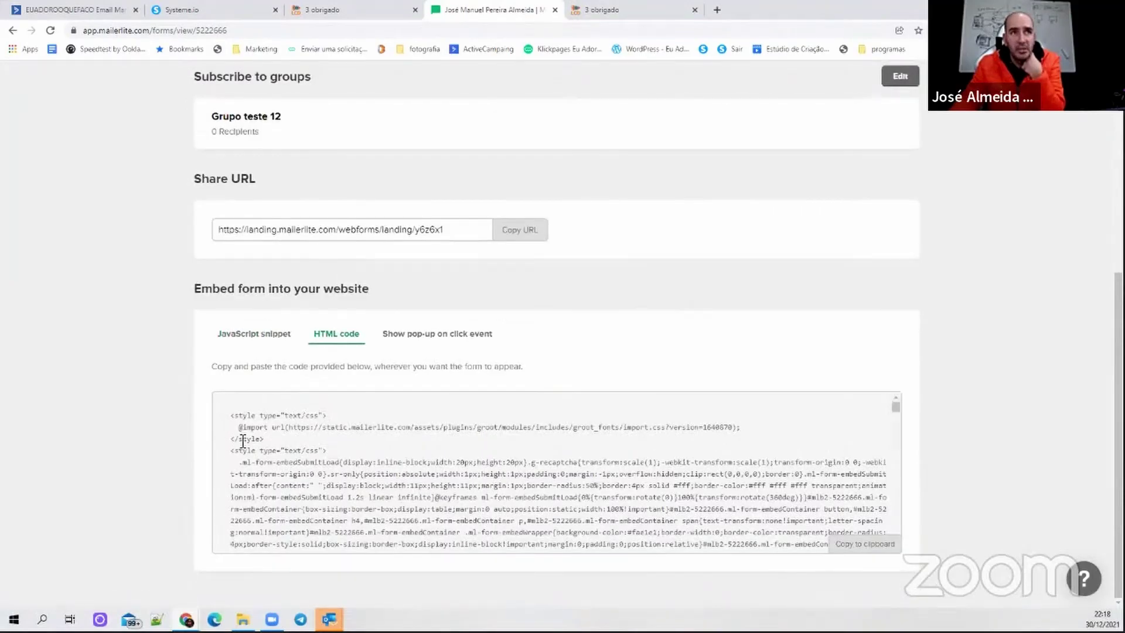
{"action": "scroll", "coordinate": [308, 433], "scroll_direction": "down", "scroll_amount": 5}
{"action": "scroll", "coordinate": [311, 433], "scroll_direction": "down", "scroll_amount": 5}
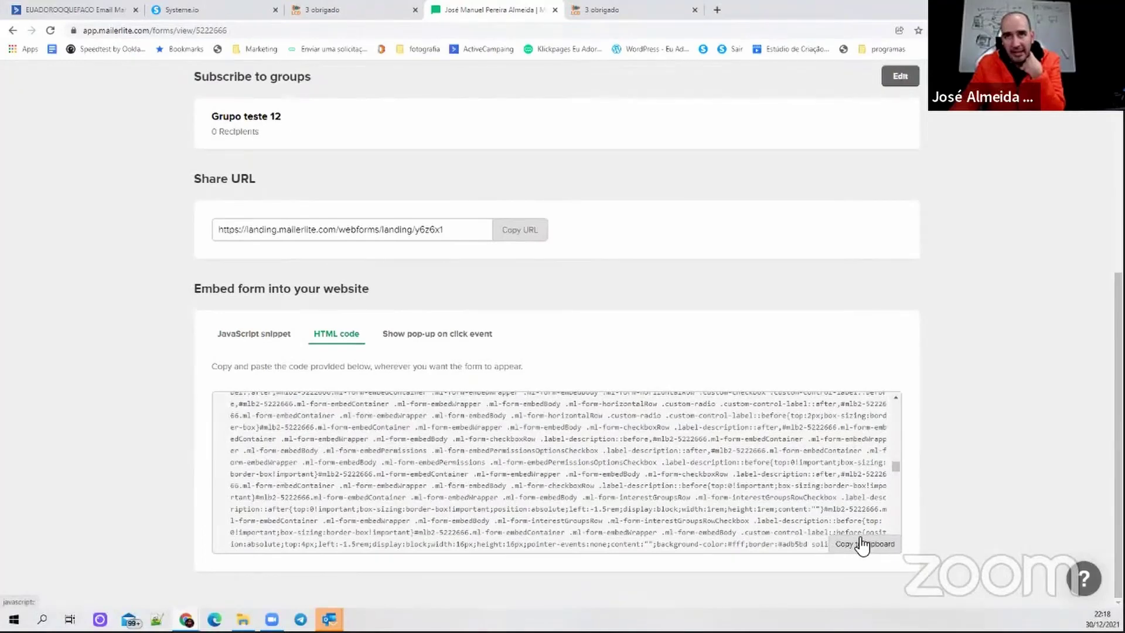
{"action": "left_click", "coordinate": [861, 545]}
{"action": "left_click", "coordinate": [878, 549]}
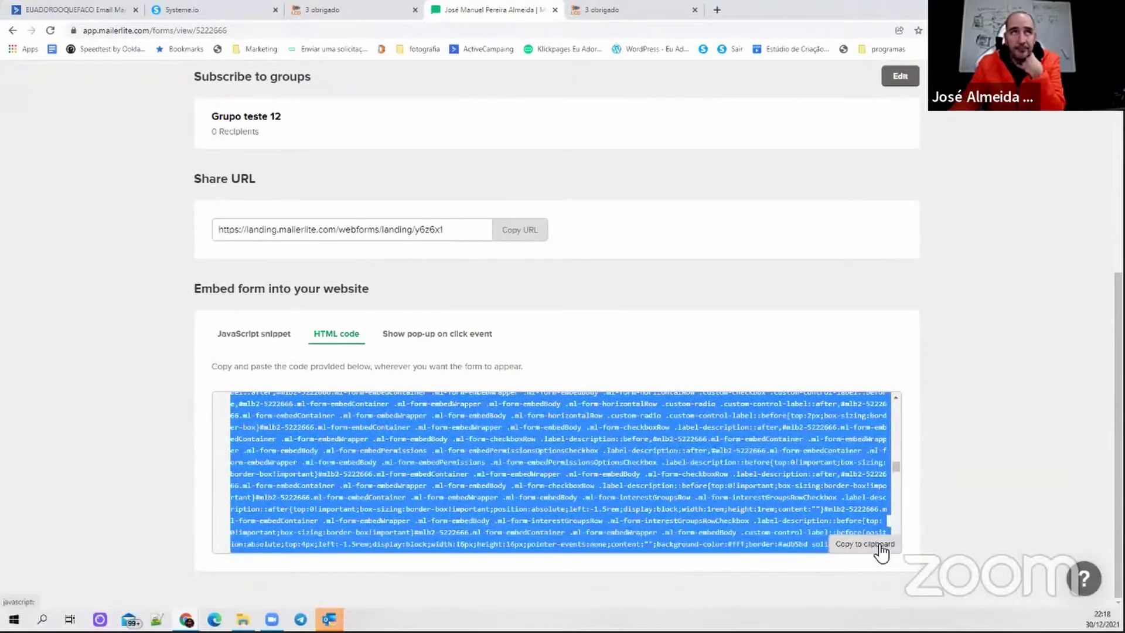
- Switch to Systeme.io, open the 3 optin integrado page for editing, and delete its Nome field, E-mail field and BAIXAR AGORA button
{"action": "left_click", "coordinate": [202, 8]}
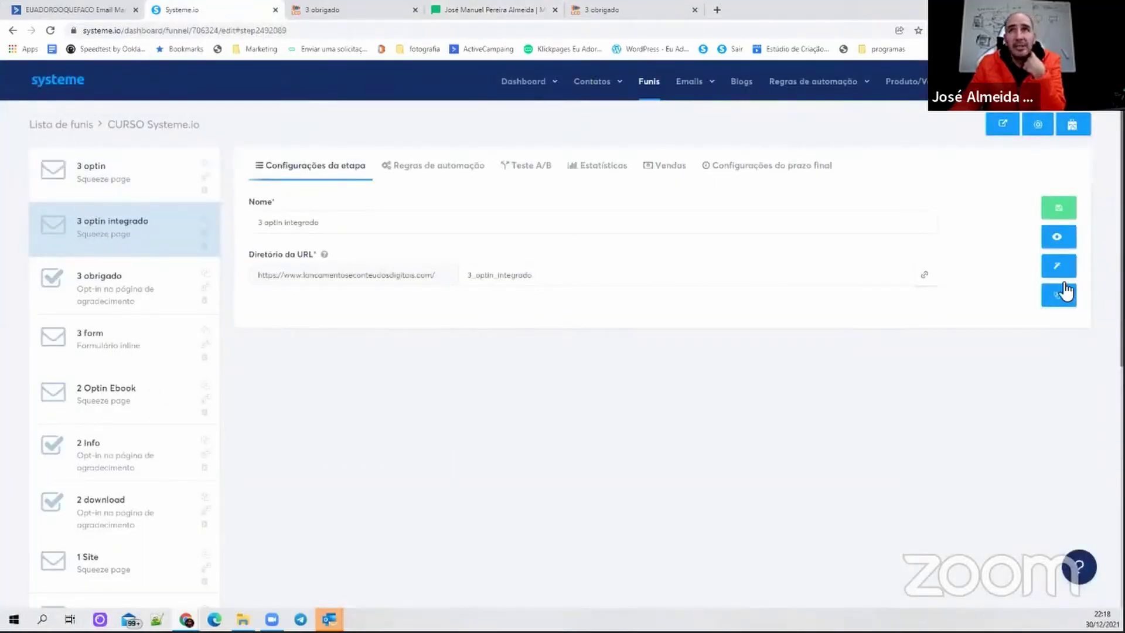
{"action": "left_click", "coordinate": [1059, 267]}
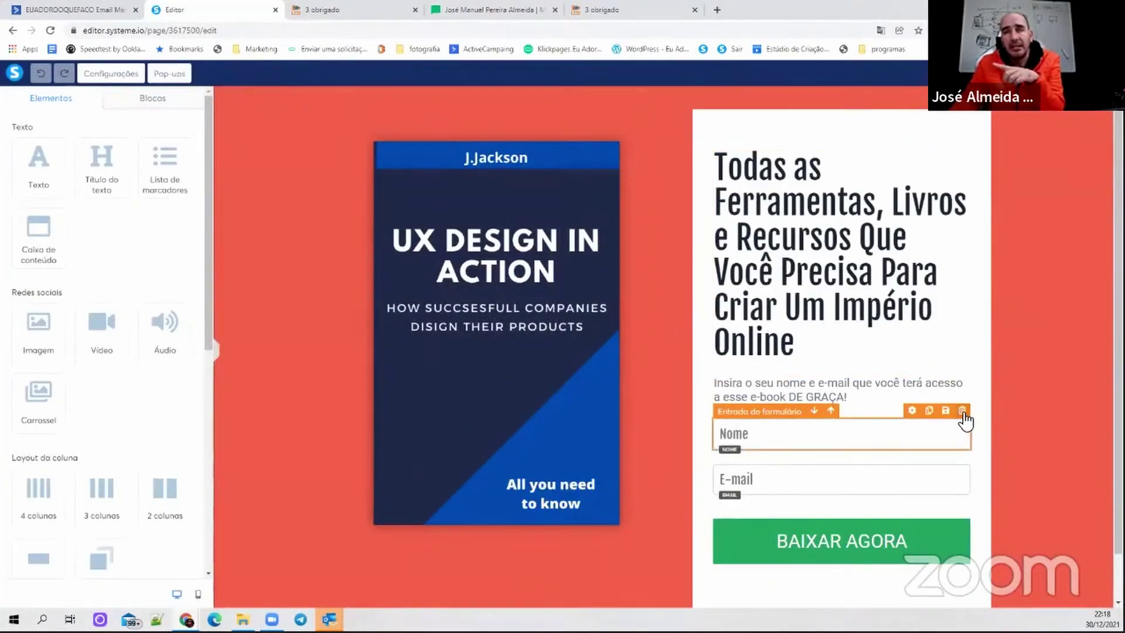
{"action": "left_click", "coordinate": [962, 411]}
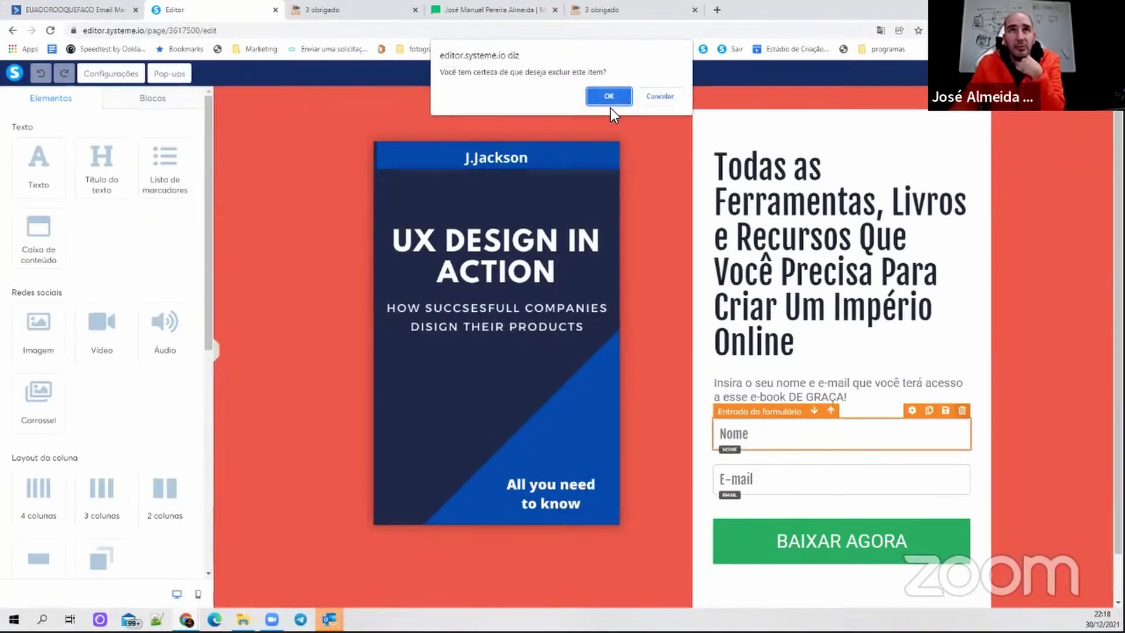
{"action": "left_click", "coordinate": [616, 96]}
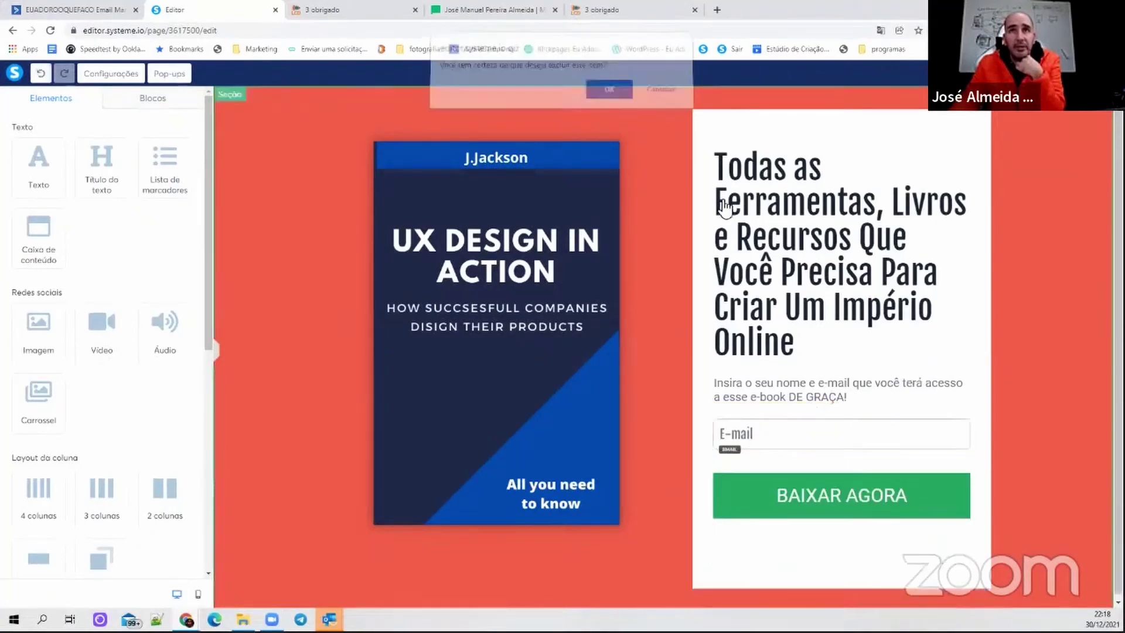
{"action": "left_click", "coordinate": [962, 410]}
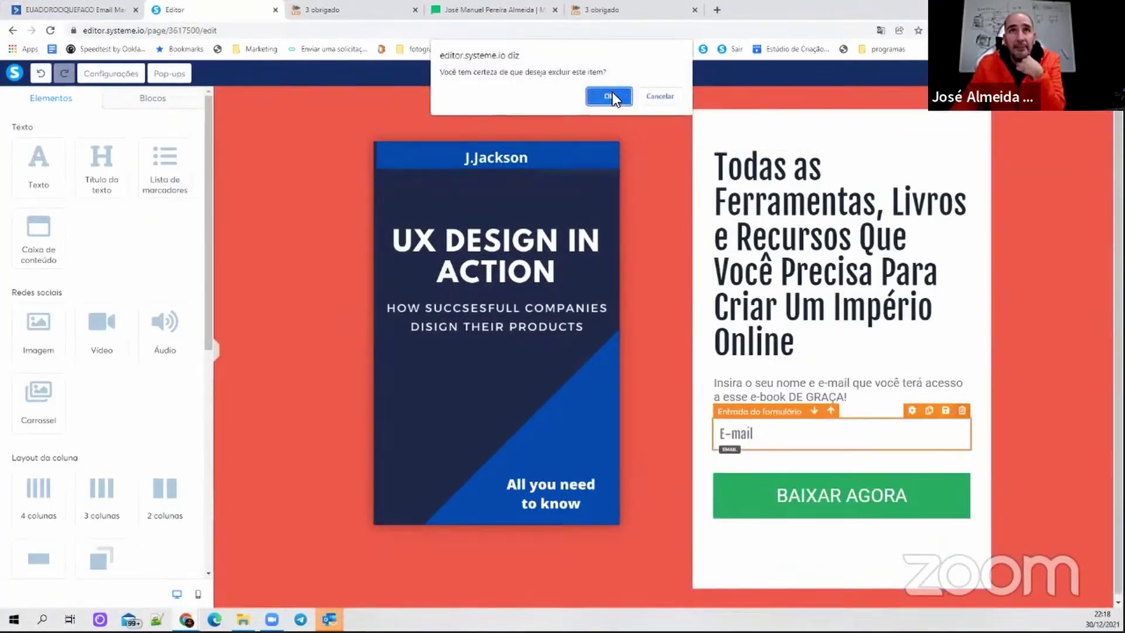
{"action": "left_click", "coordinate": [609, 93]}
{"action": "left_click", "coordinate": [962, 420]}
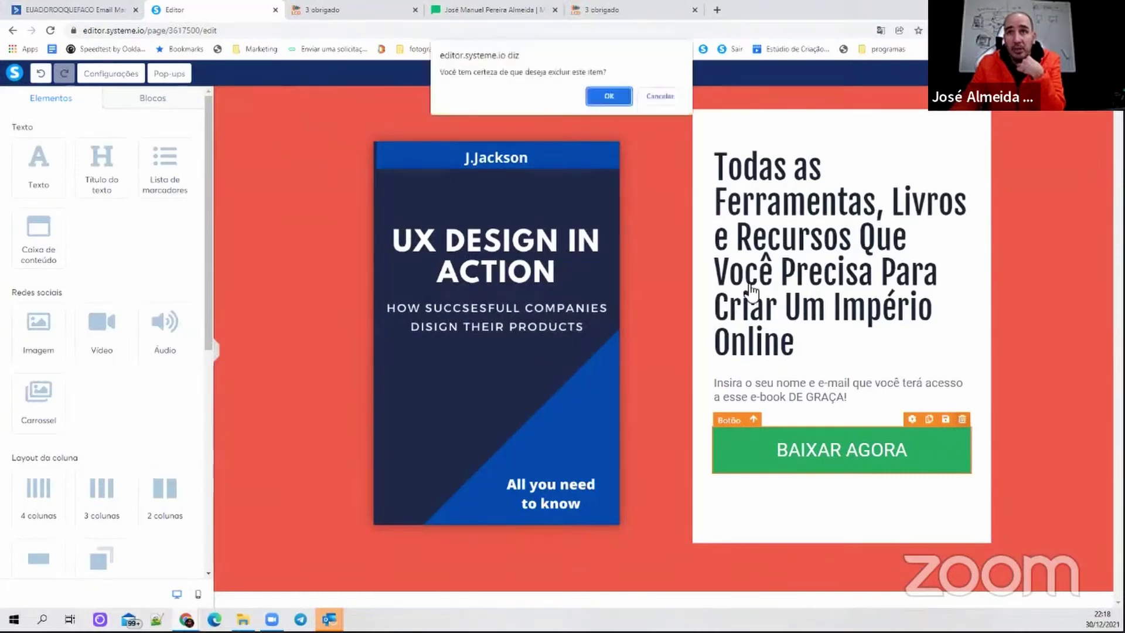
{"action": "left_click", "coordinate": [611, 96]}
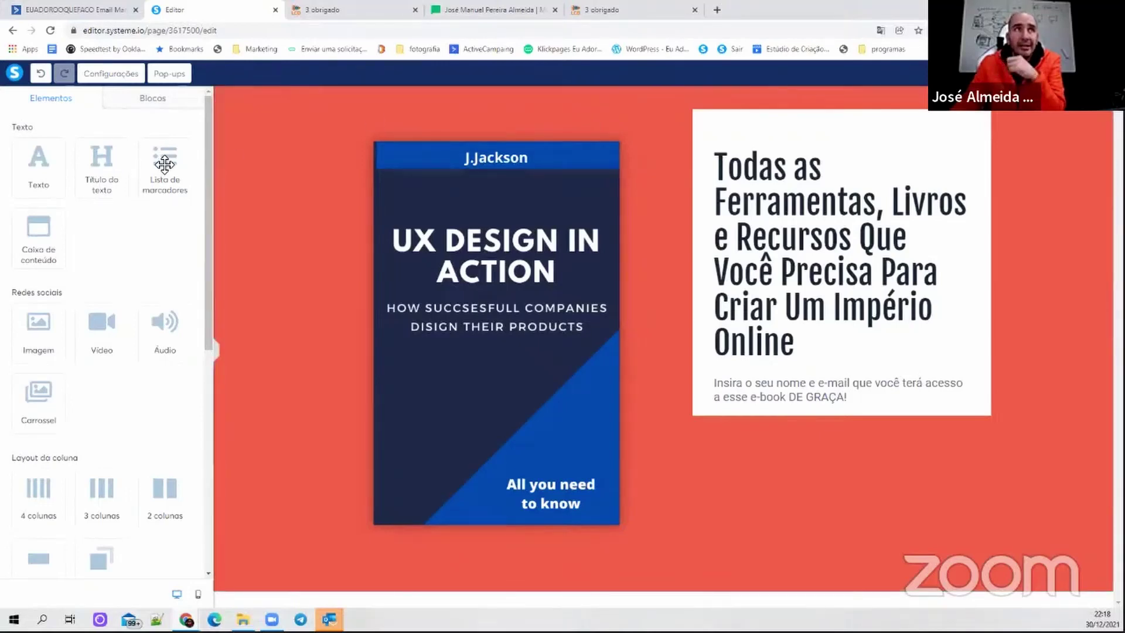
- Add a raw HTML element below the free e-book text in the white content box and select it
{"action": "scroll", "coordinate": [147, 313], "scroll_direction": "down", "scroll_amount": 5}
{"action": "scroll", "coordinate": [145, 308], "scroll_direction": "down", "scroll_amount": 2}
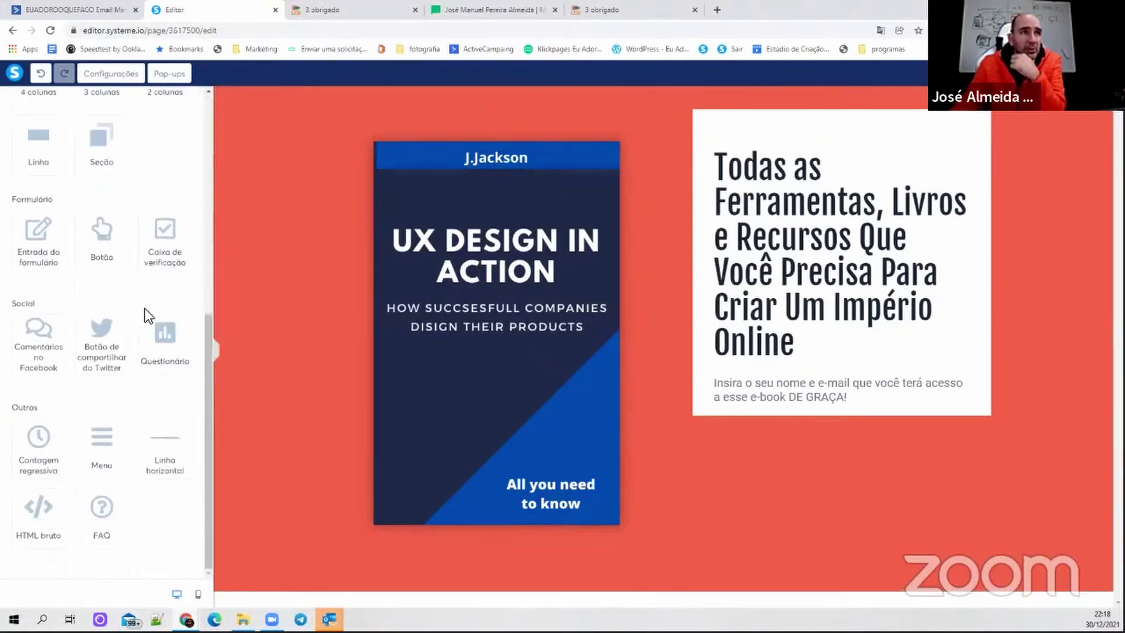
{"action": "left_click_drag", "start_coordinate": [66, 533], "coordinate": [823, 405]}
{"action": "left_click", "coordinate": [828, 430]}
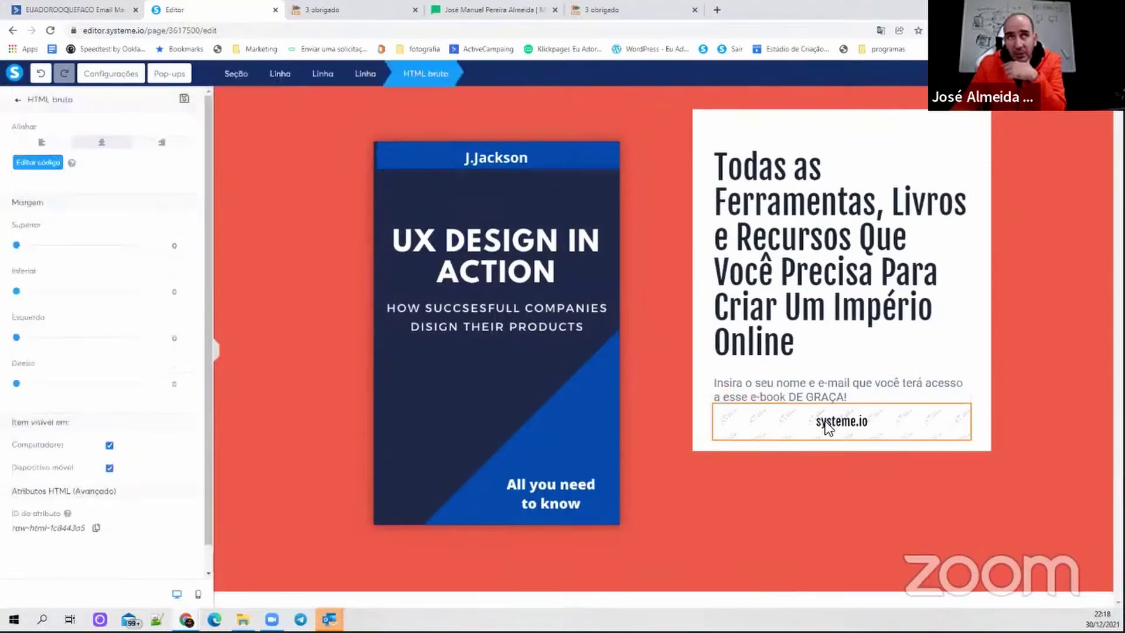
- Replace the raw HTML element's placeholder code with the copied MailerLite form code and save it
{"action": "left_click", "coordinate": [36, 164]}
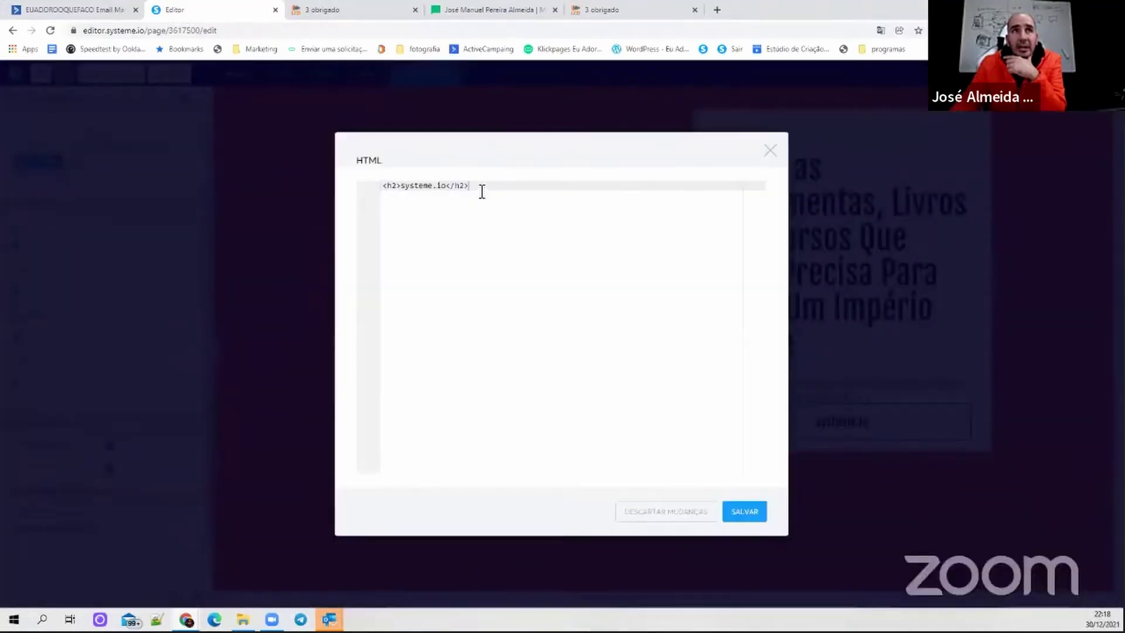
{"action": "left_click_drag", "start_coordinate": [482, 188], "coordinate": [315, 181]}
{"action": "key", "text": "BackSpace"}
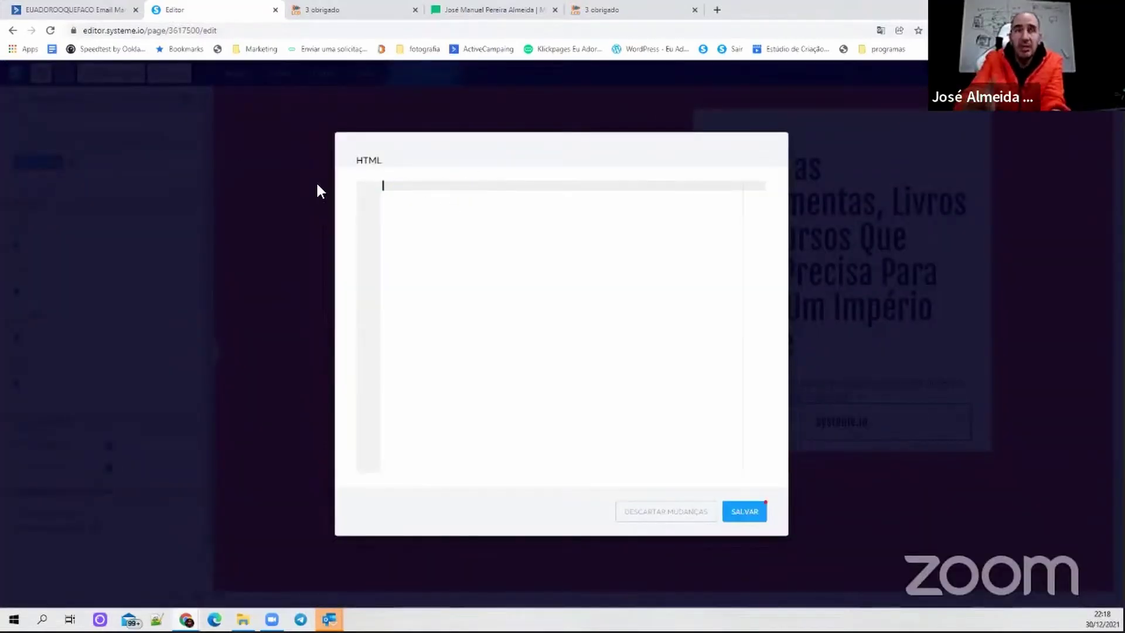
{"action": "key", "text": "ctrl+v"}
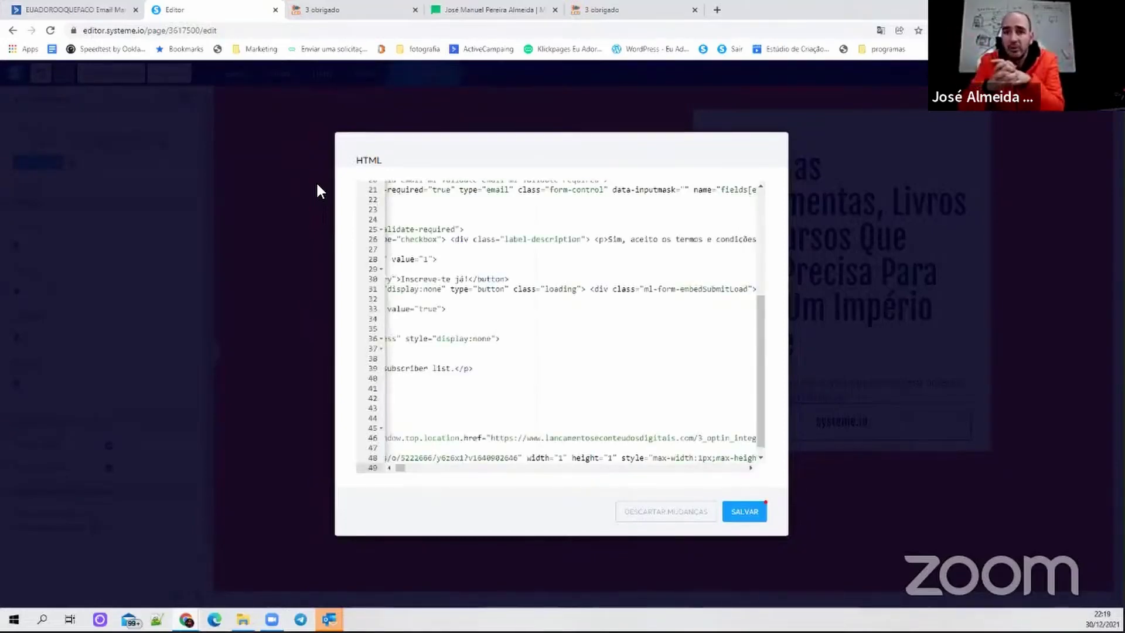
{"action": "left_click", "coordinate": [754, 509]}
{"action": "left_click", "coordinate": [760, 114]}
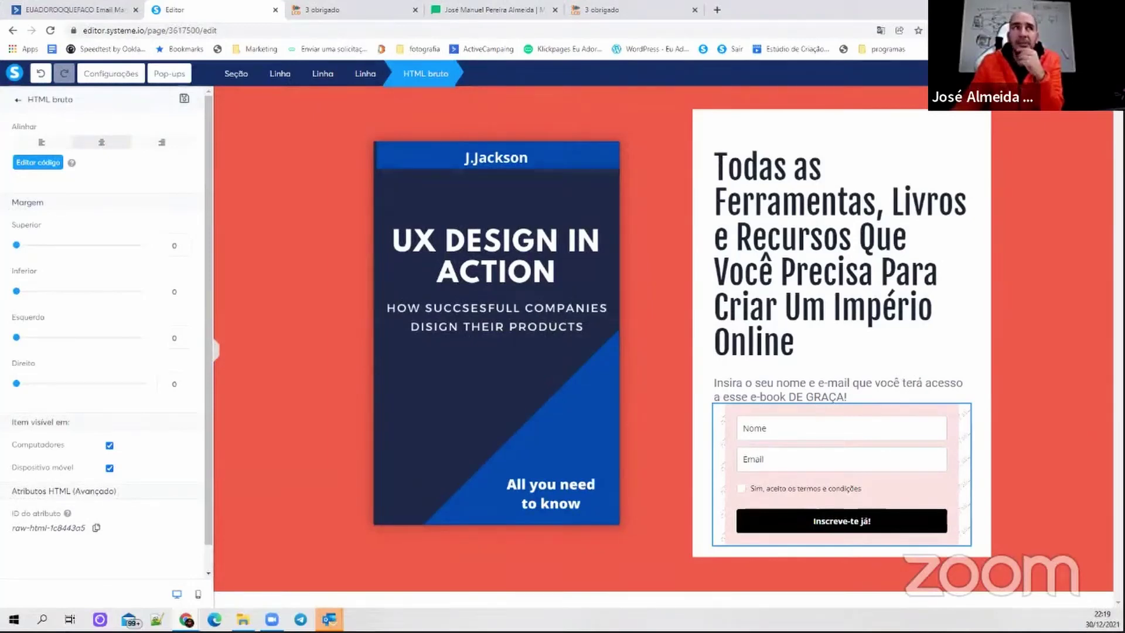
- Leave the page editor and open the live preview of the 3 optin integrado page
{"action": "key", "text": "alt+Left"}
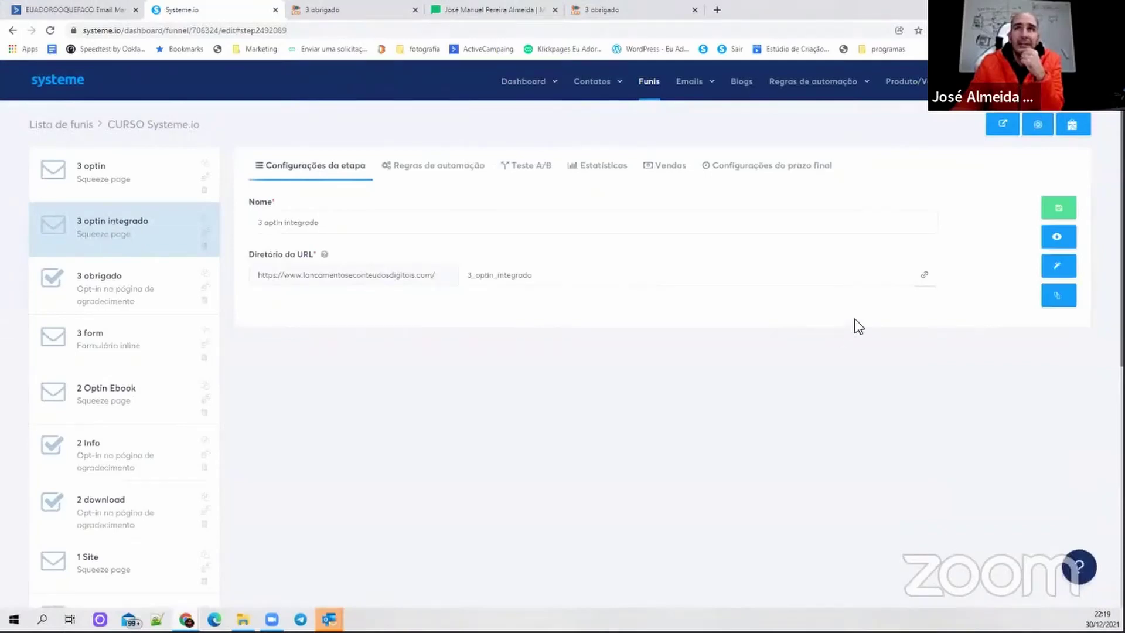
{"action": "left_click", "coordinate": [1060, 237]}
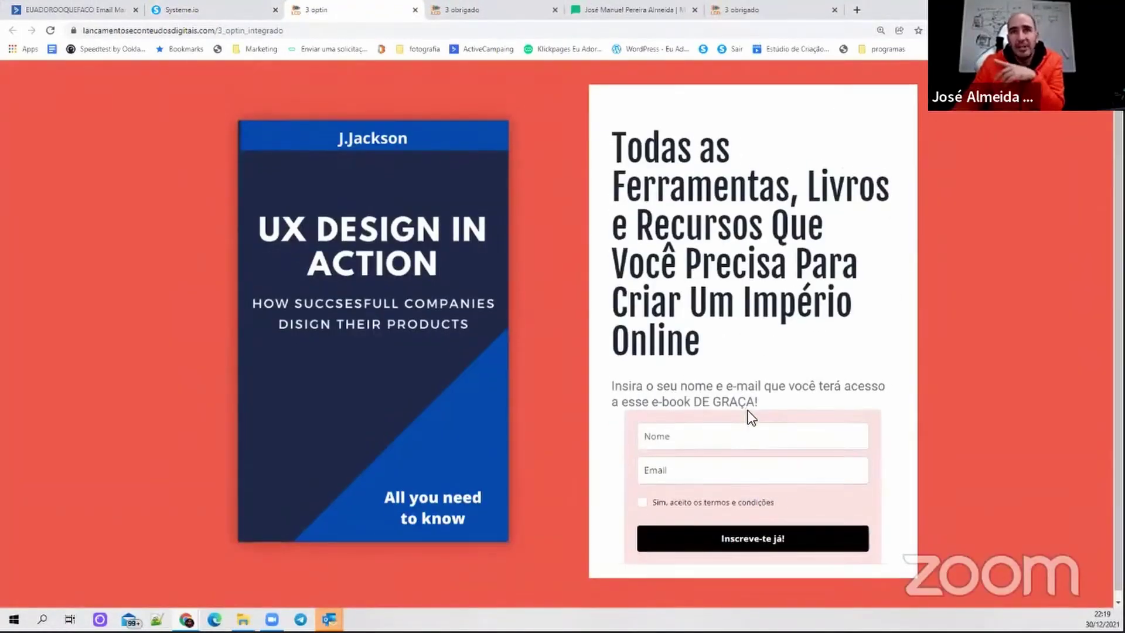
{"action": "scroll", "coordinate": [748, 412], "scroll_direction": "down", "scroll_amount": 1}
- Fill in the embedded form with a test name and a test e-mail address containing a plus-sign alias
{"action": "left_click", "coordinate": [675, 433]}
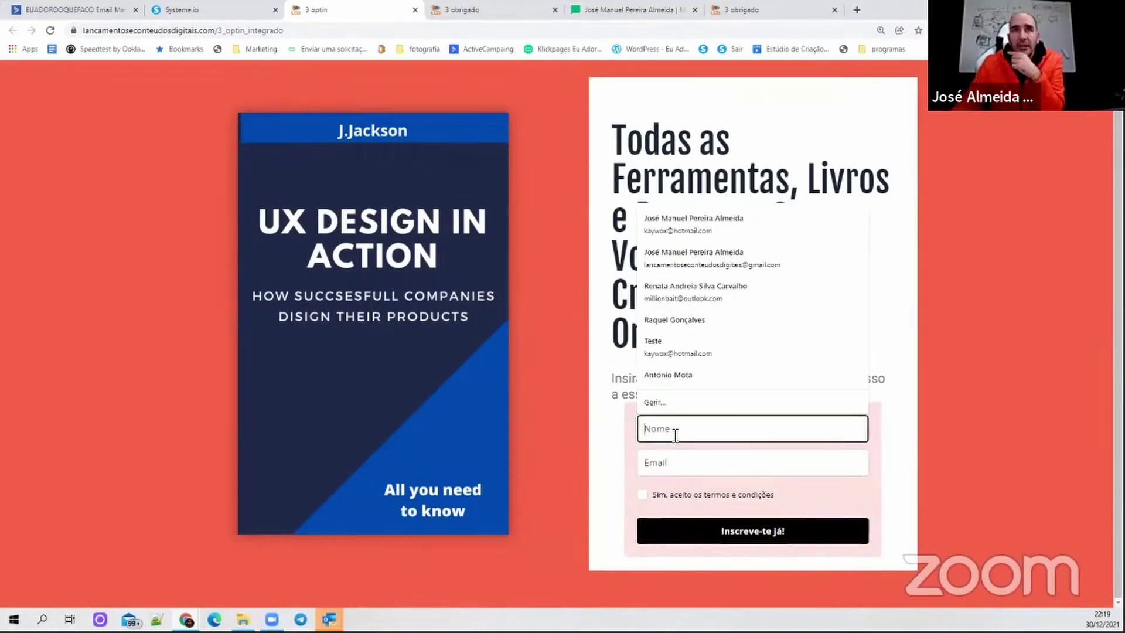
{"action": "type", "text": "z"}
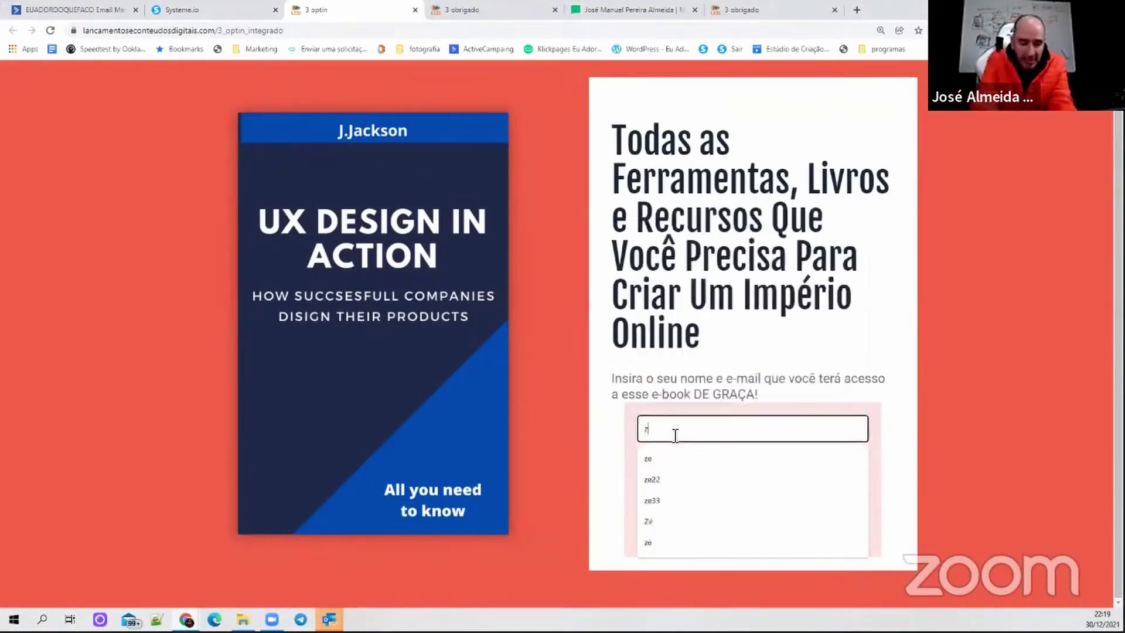
{"action": "type", "text": "e66"}
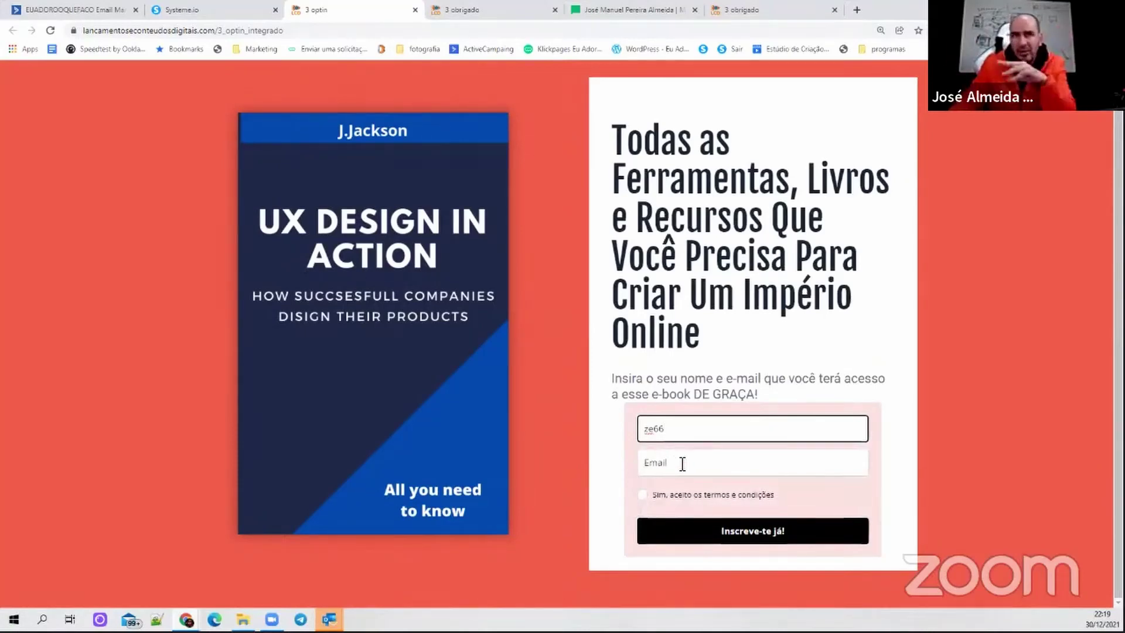
{"action": "left_click", "coordinate": [682, 463]}
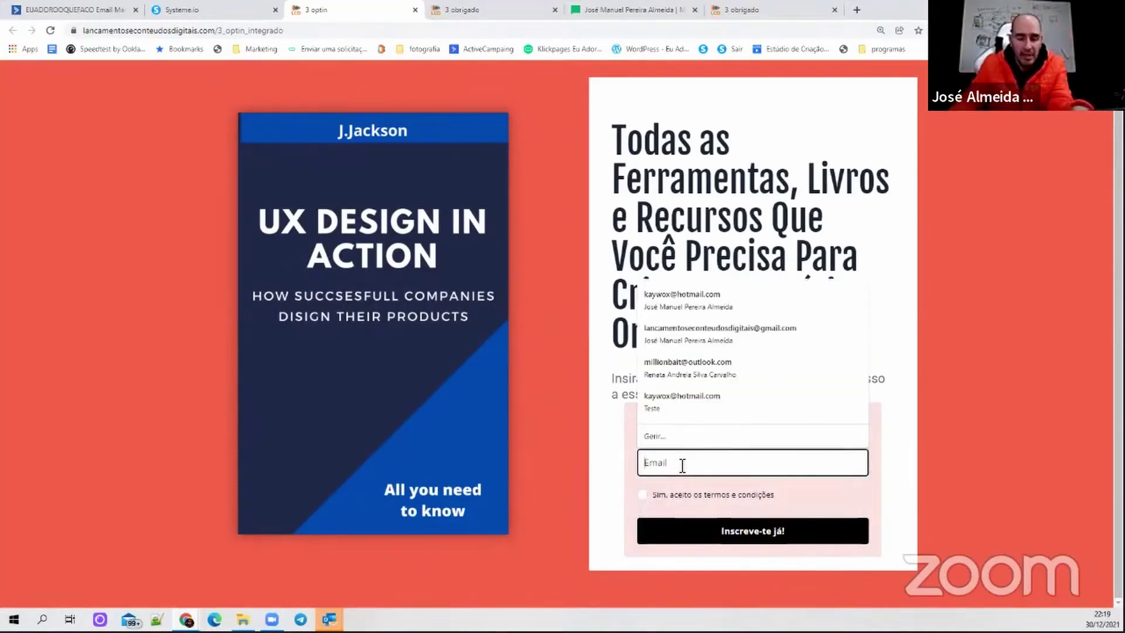
{"action": "type", "text": "ka"}
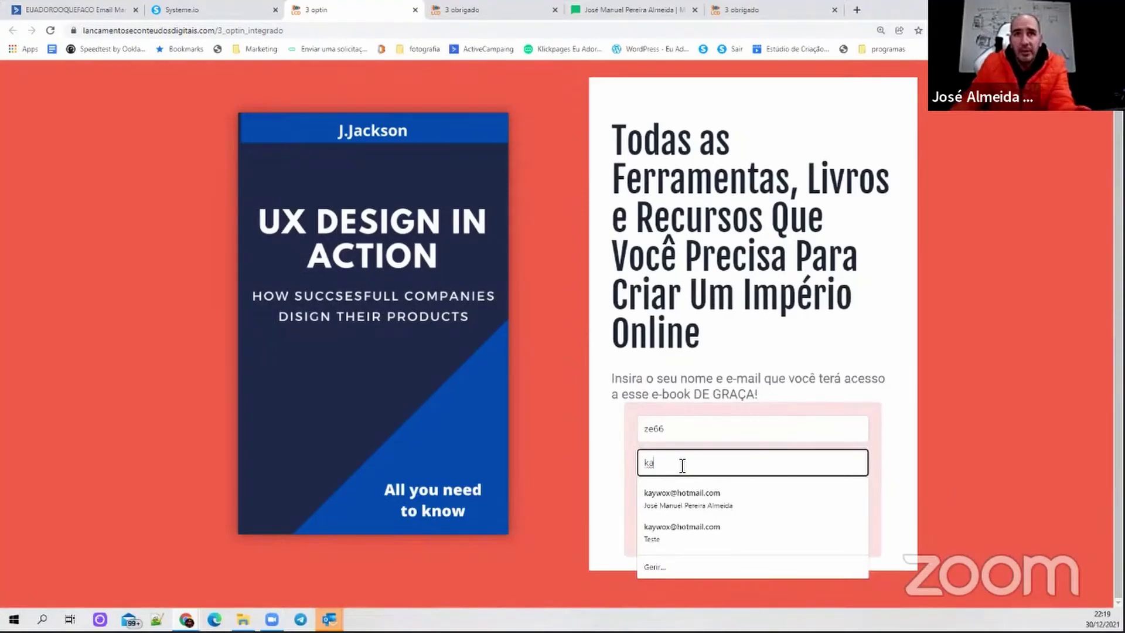
{"action": "left_click", "coordinate": [694, 502]}
{"action": "left_click", "coordinate": [693, 462]}
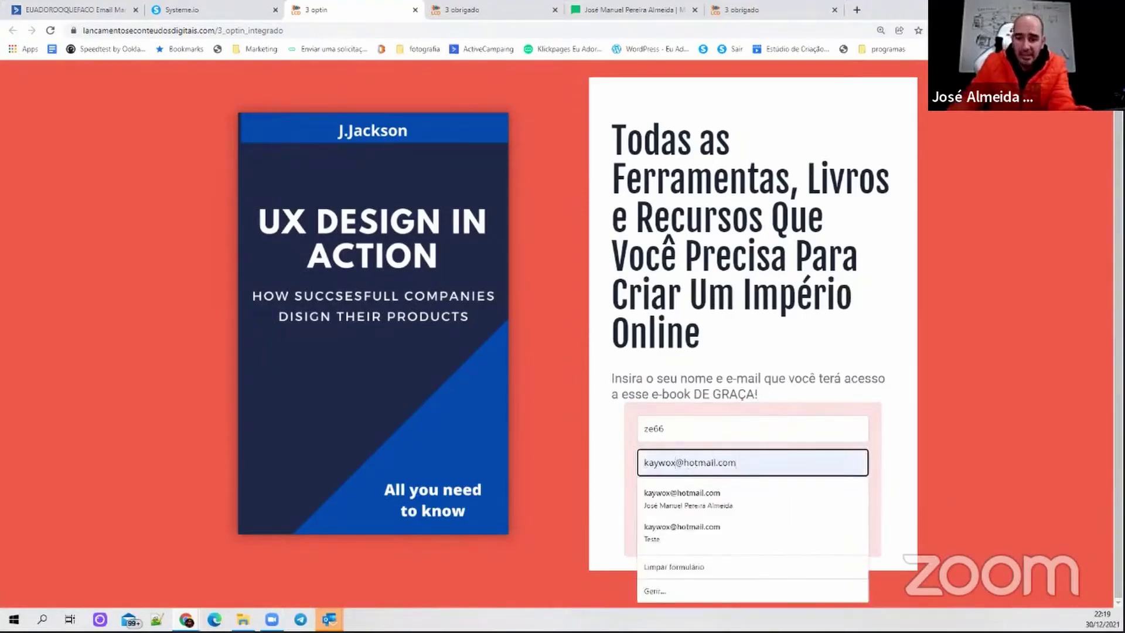
{"action": "left_click", "coordinate": [678, 463]}
{"action": "type", "text": "+066"}
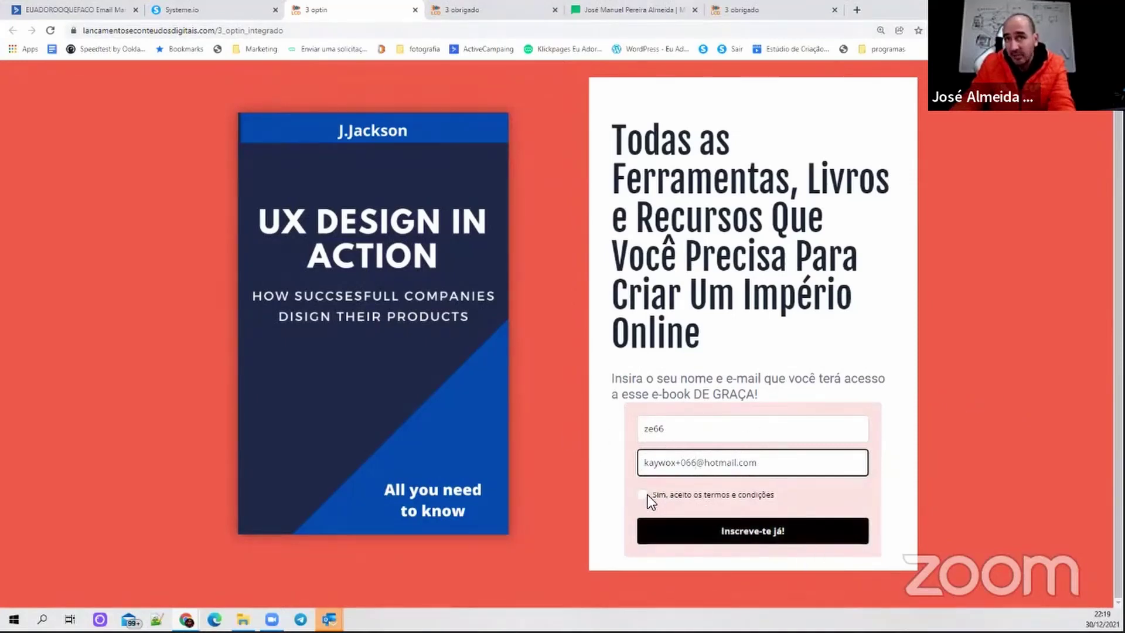
- Try to submit the form without consent, then accept the terms and conditions and submit it
{"action": "left_click", "coordinate": [746, 534]}
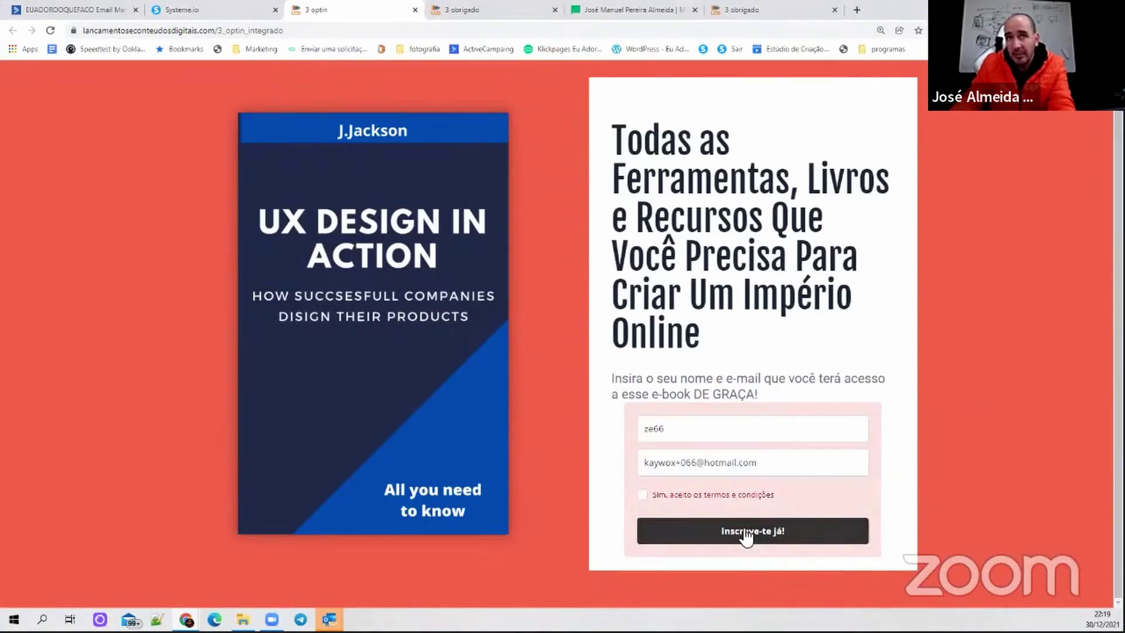
{"action": "left_click", "coordinate": [641, 494]}
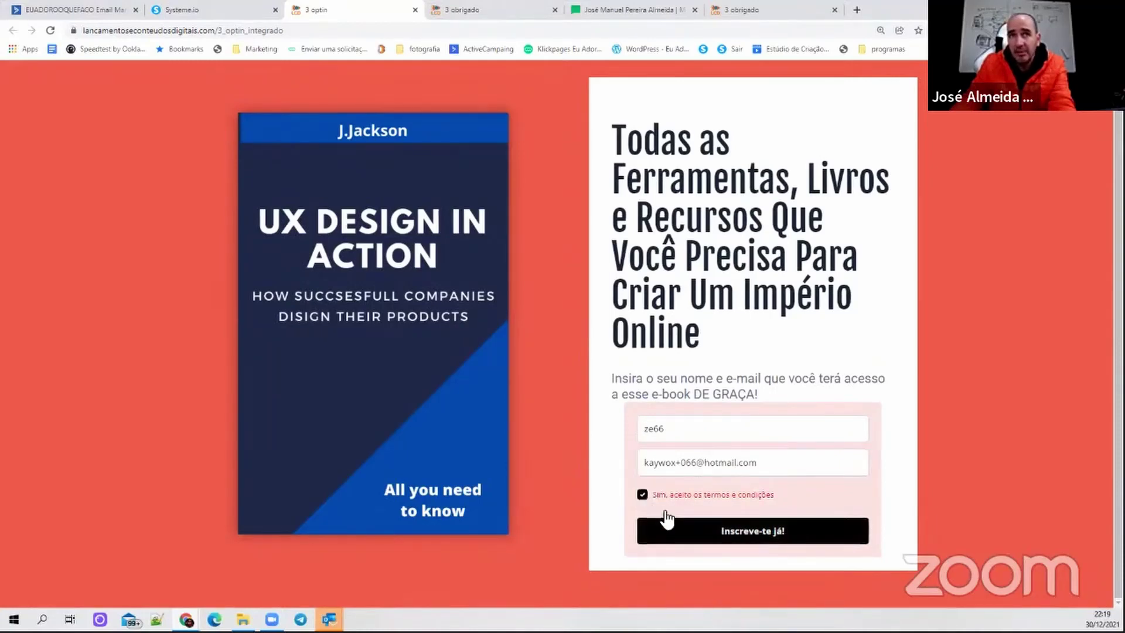
{"action": "left_click", "coordinate": [741, 536]}
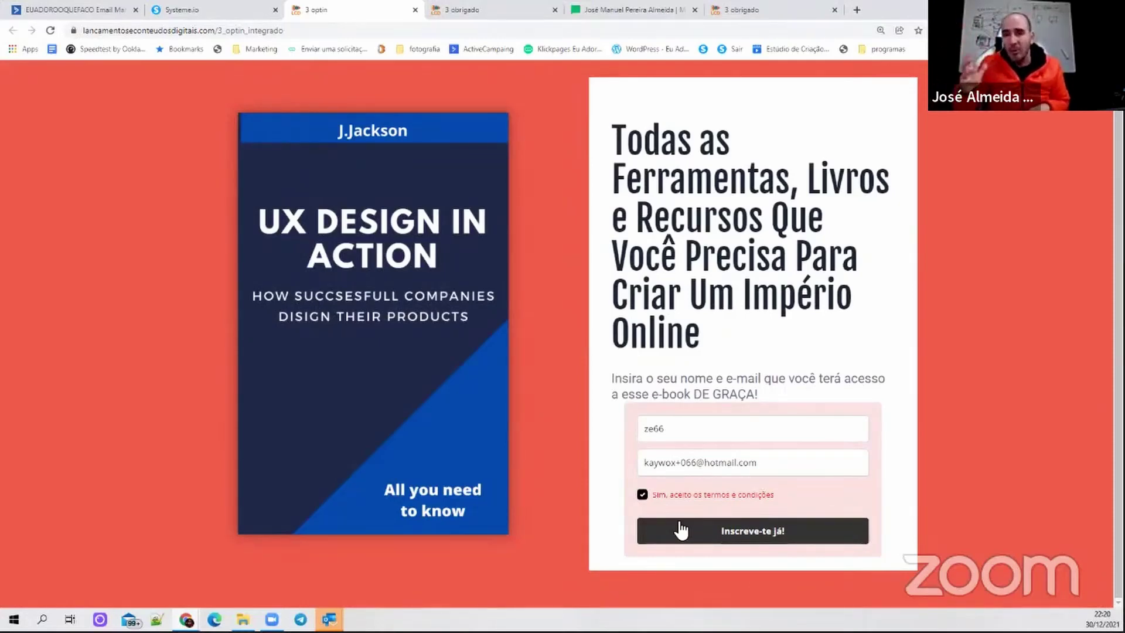
{"action": "left_click", "coordinate": [748, 534]}
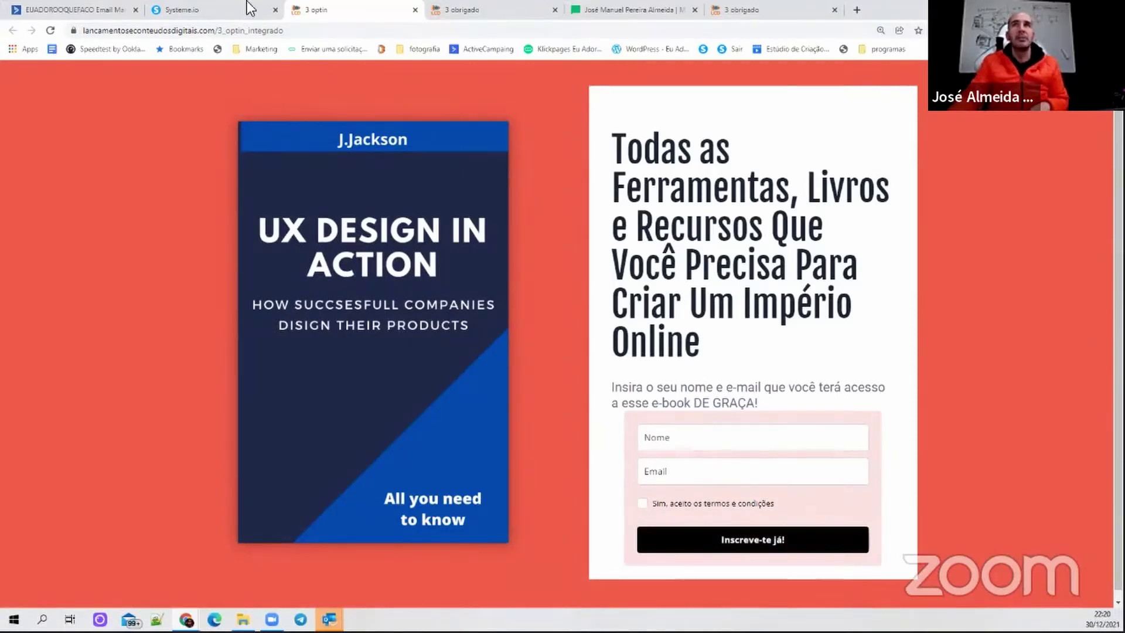
- Switch to MailerLite and open the subscriber list of the group Grupo teste 12 to check the test registration
{"action": "left_click", "coordinate": [644, 12]}
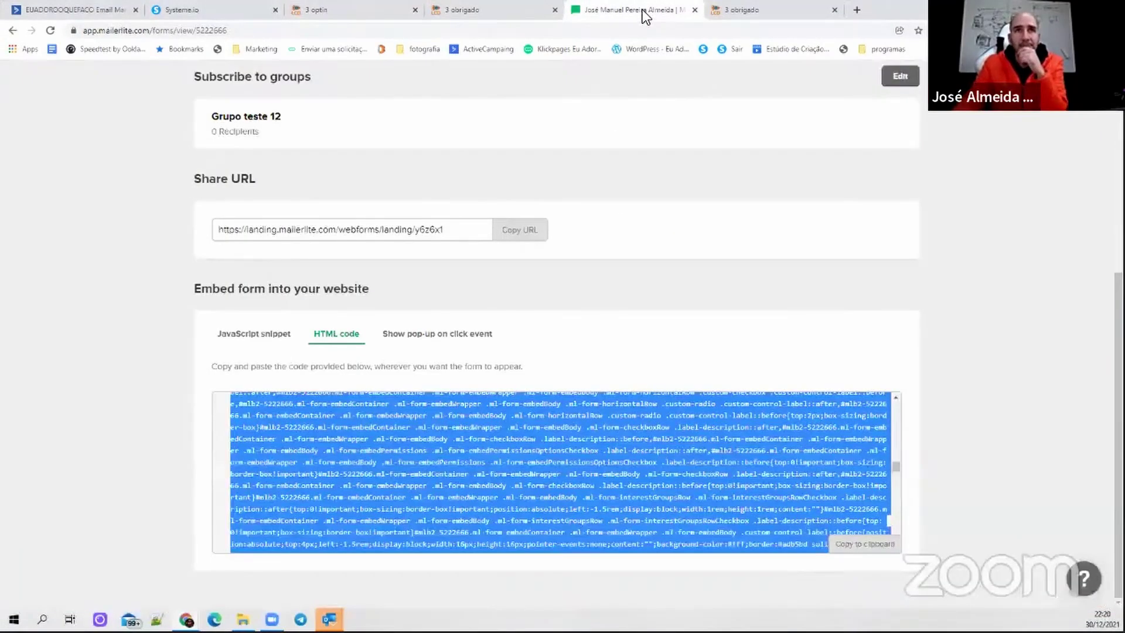
{"action": "left_click", "coordinate": [948, 235]}
{"action": "scroll", "coordinate": [948, 235], "scroll_direction": "up", "scroll_amount": 6}
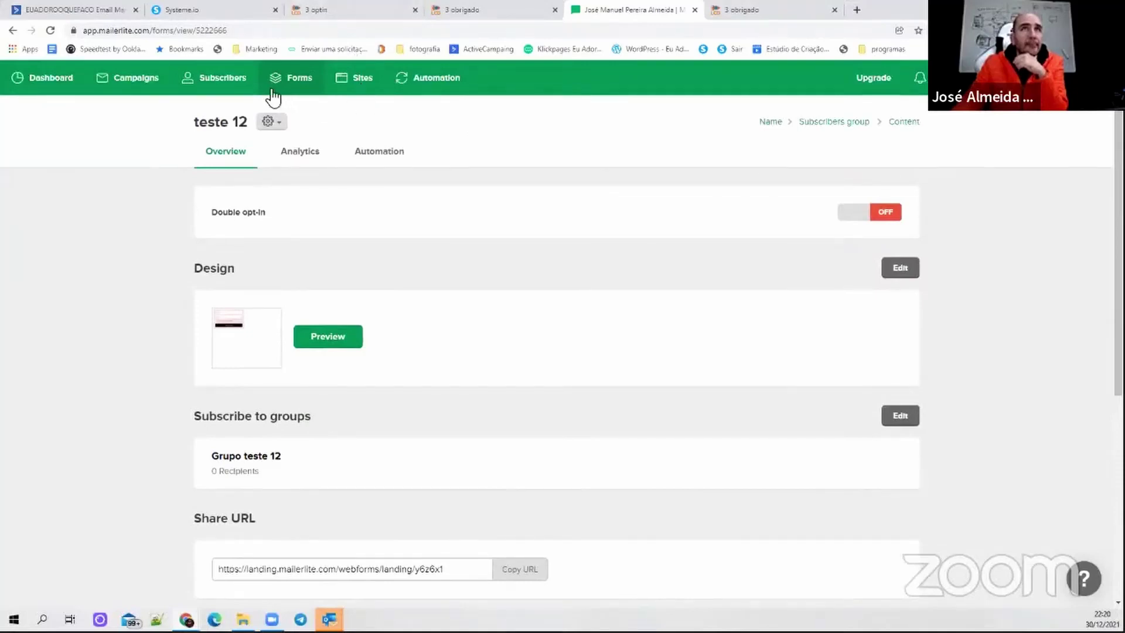
{"action": "left_click", "coordinate": [214, 83]}
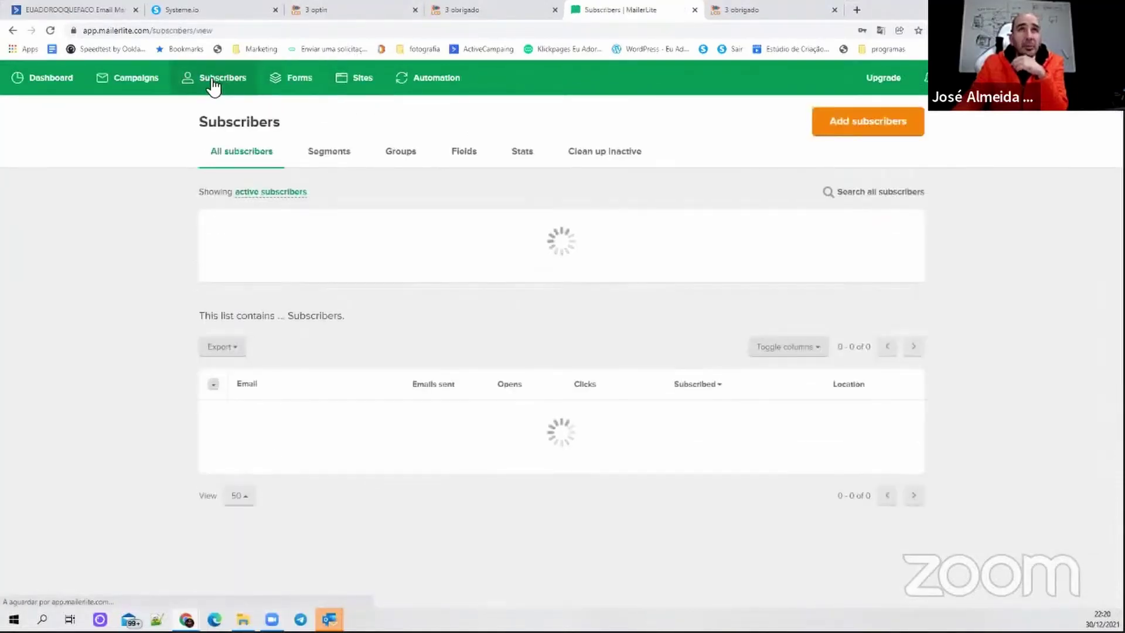
{"action": "left_click", "coordinate": [406, 155]}
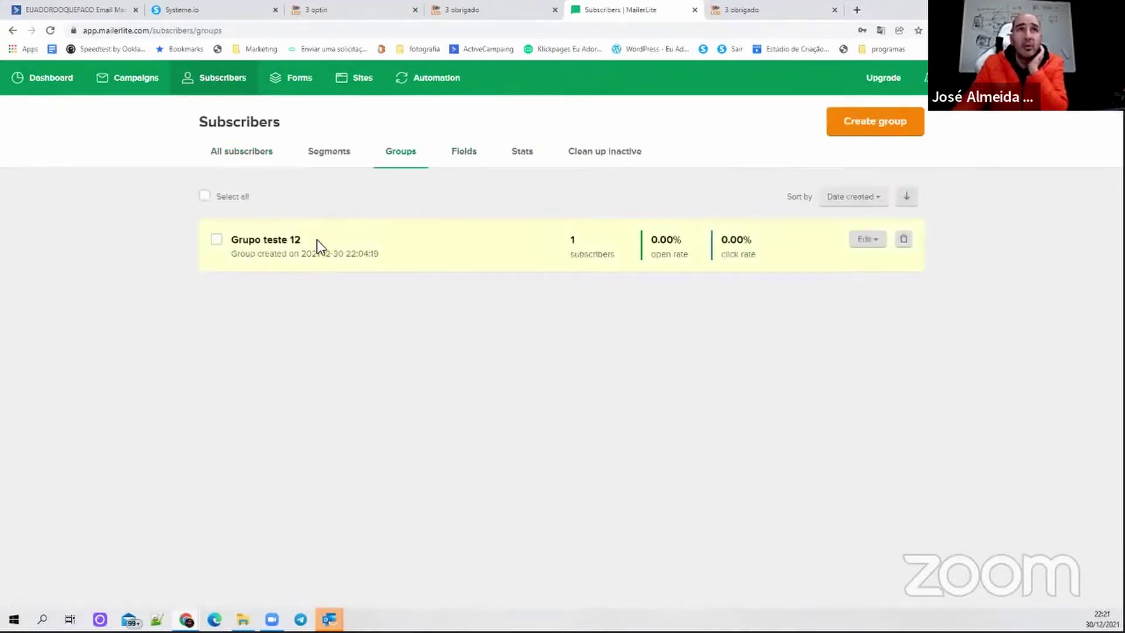
{"action": "left_click", "coordinate": [291, 240]}
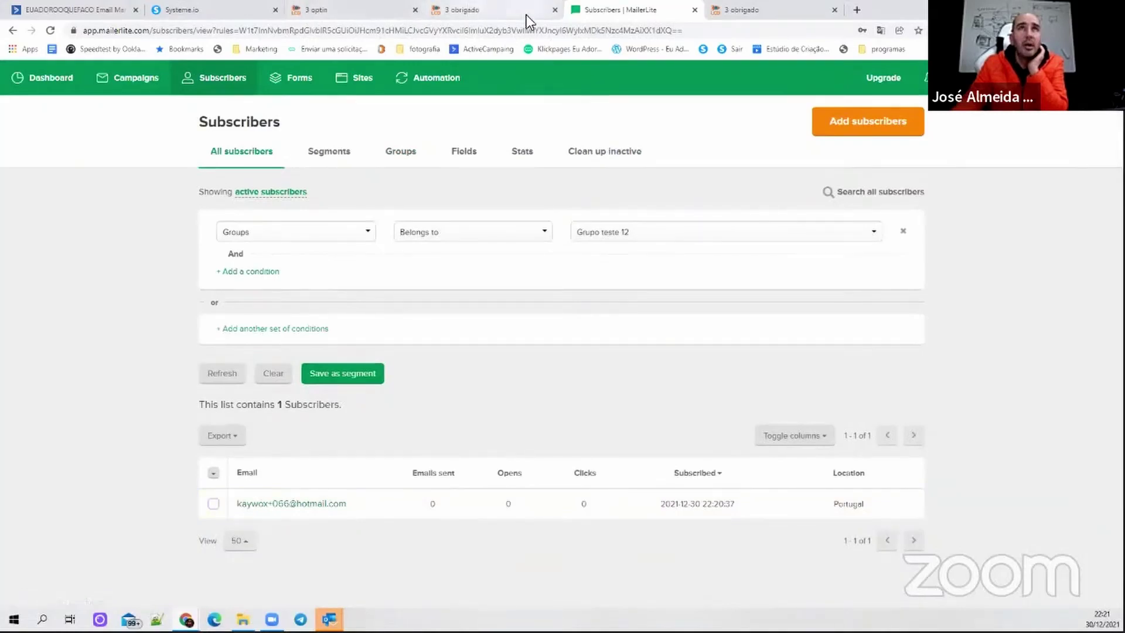
- Look through the open pages and close both 3 obrigado pages, keeping the 3 optin integrado page in view
{"action": "left_click", "coordinate": [231, 11]}
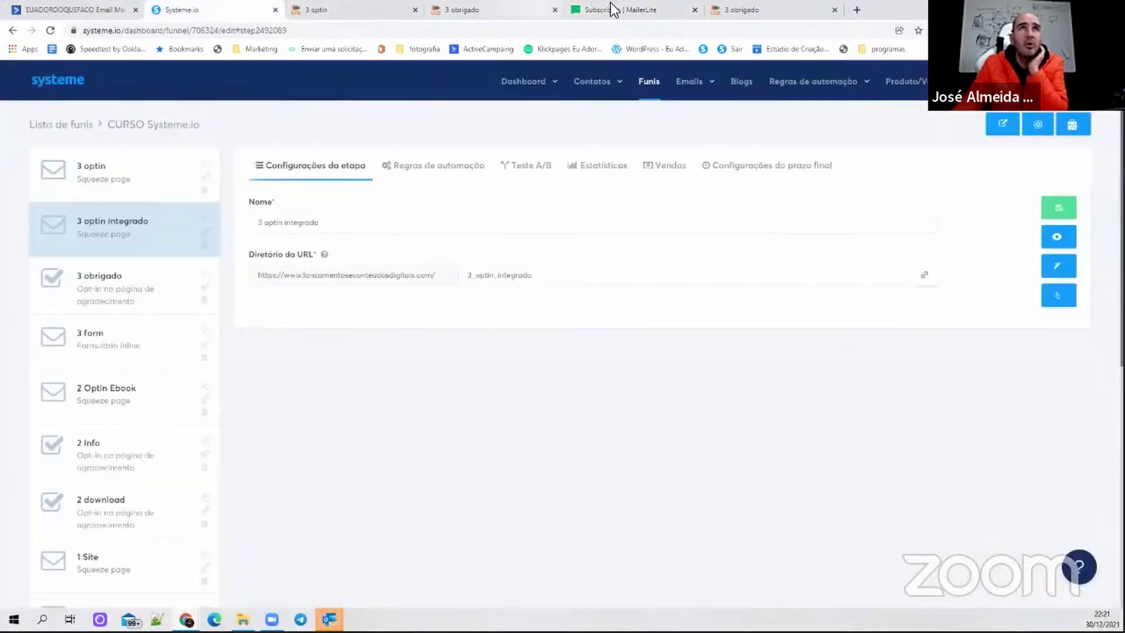
{"action": "left_click", "coordinate": [741, 10]}
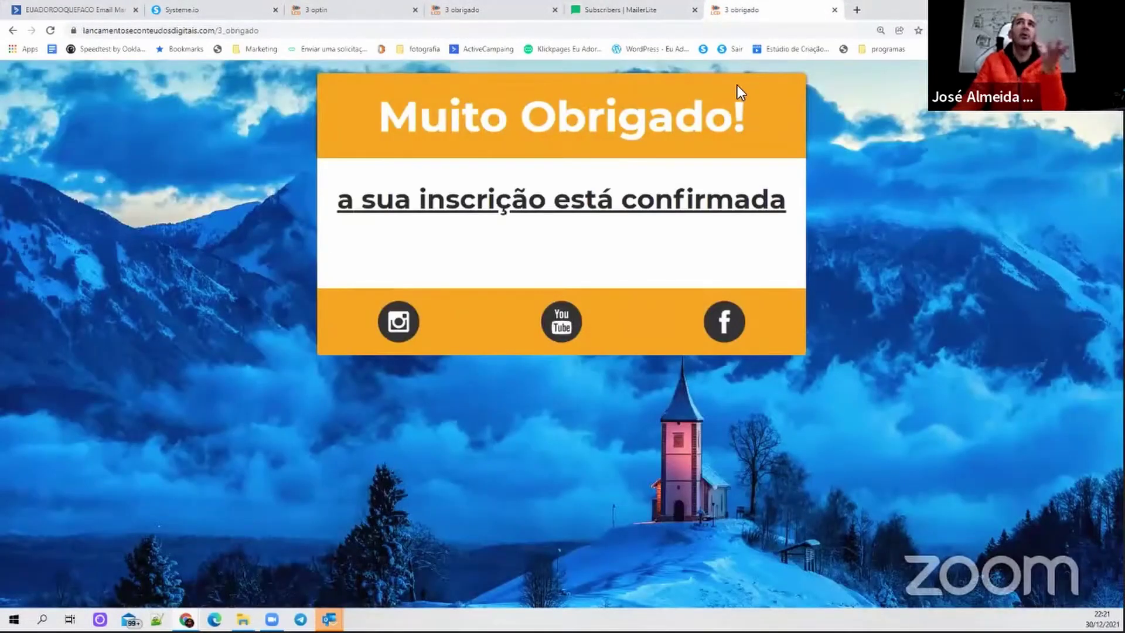
{"action": "left_click", "coordinate": [609, 10]}
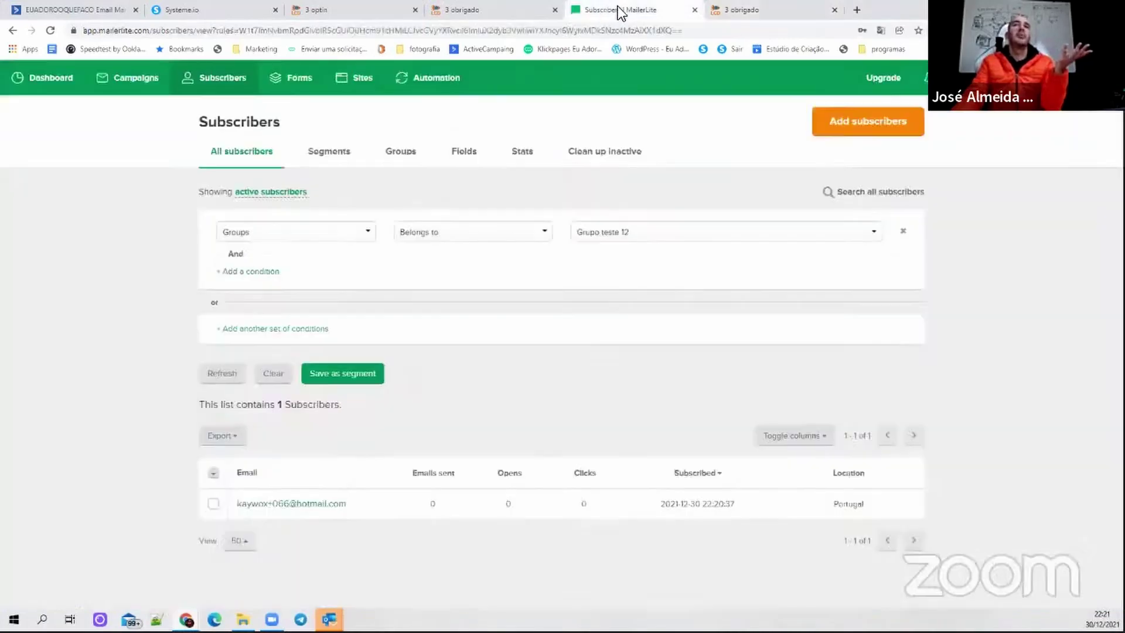
{"action": "left_click", "coordinate": [812, 14]}
{"action": "left_click", "coordinate": [459, 10]}
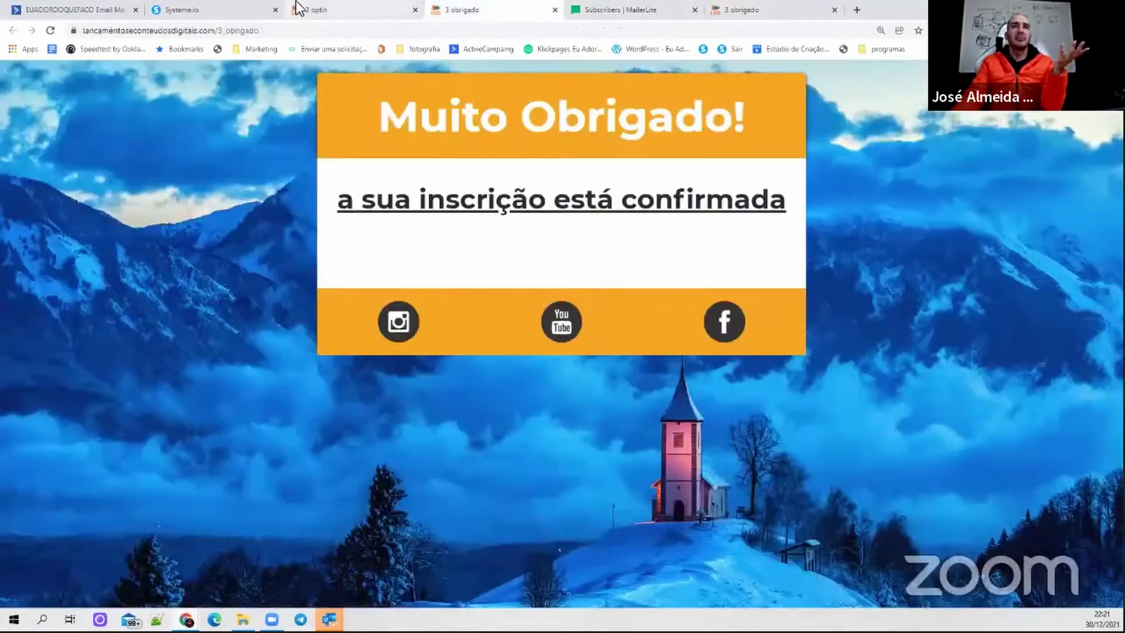
{"action": "left_click", "coordinate": [345, 12]}
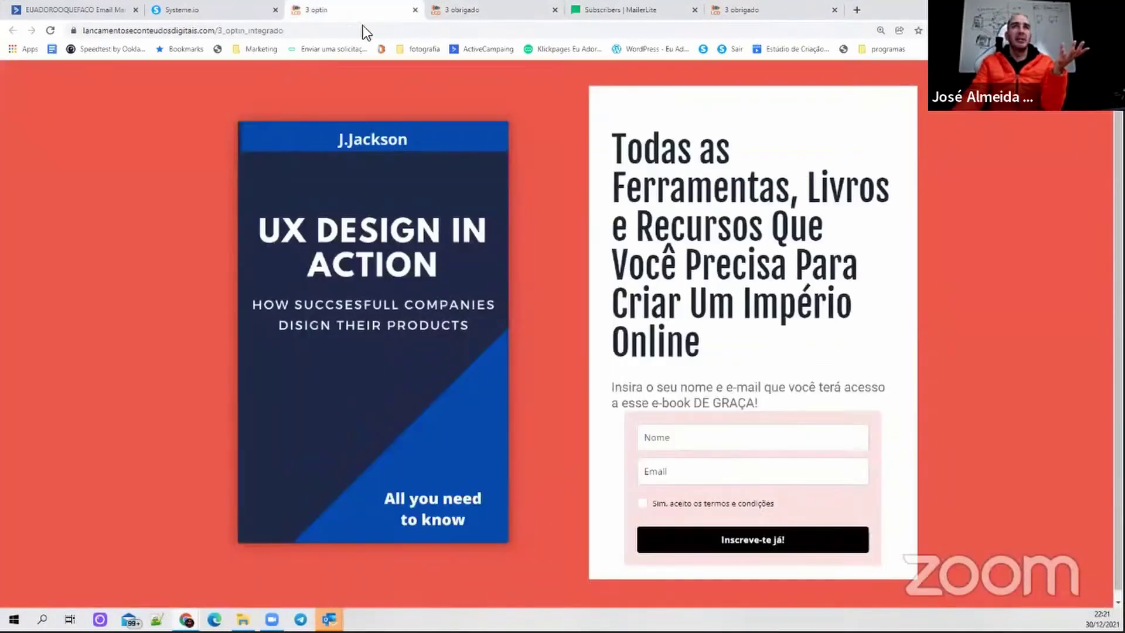
{"action": "left_click", "coordinate": [555, 10]}
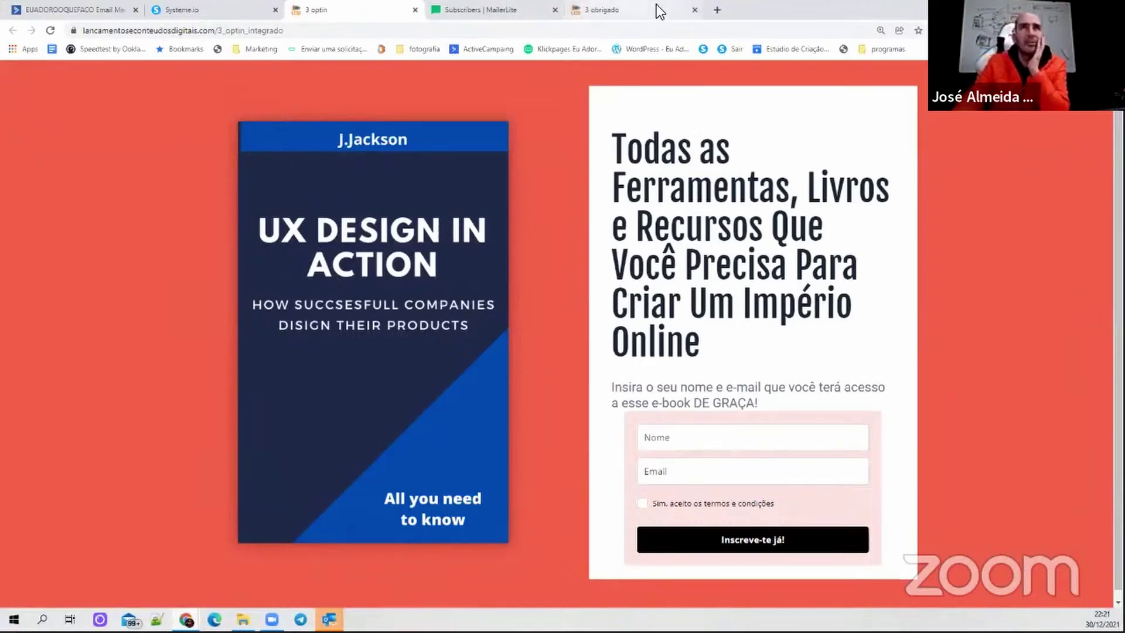
{"action": "left_click", "coordinate": [695, 10]}
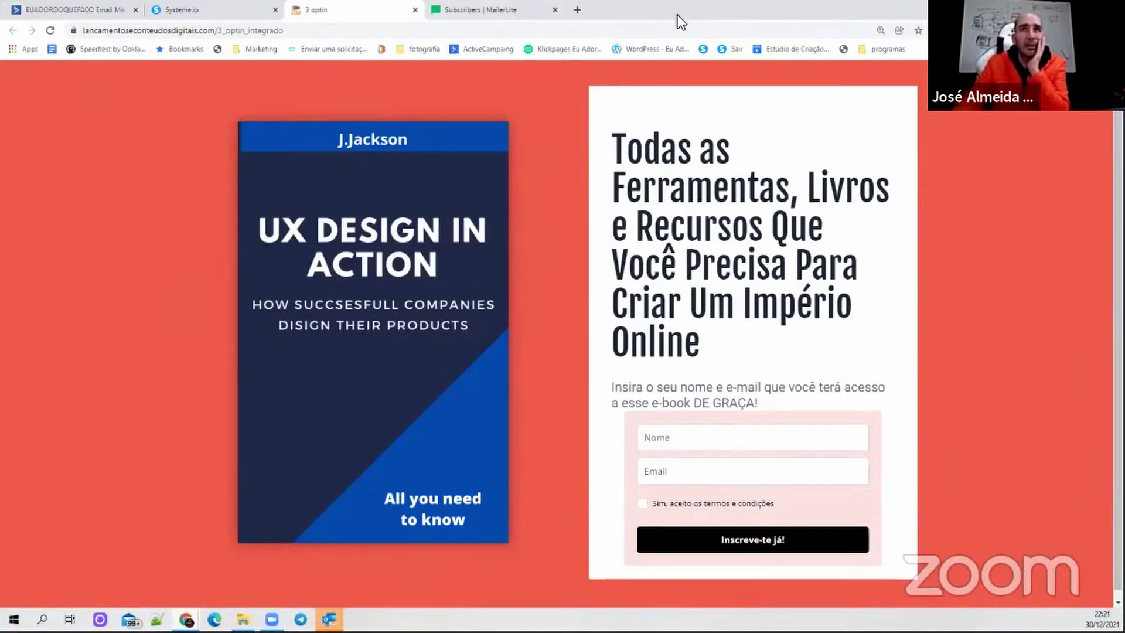
- Fill in the embedded form with a second test name and a new plus-sign e-mail alias, accept the terms and submit it
{"action": "left_click", "coordinate": [679, 446]}
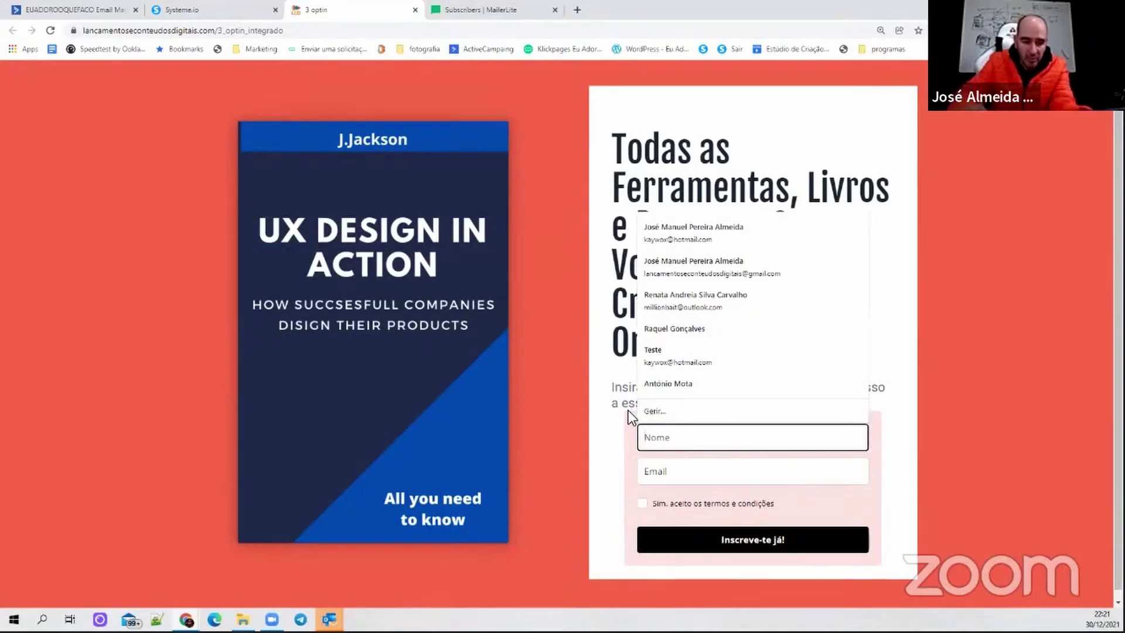
{"action": "type", "text": "ze77"}
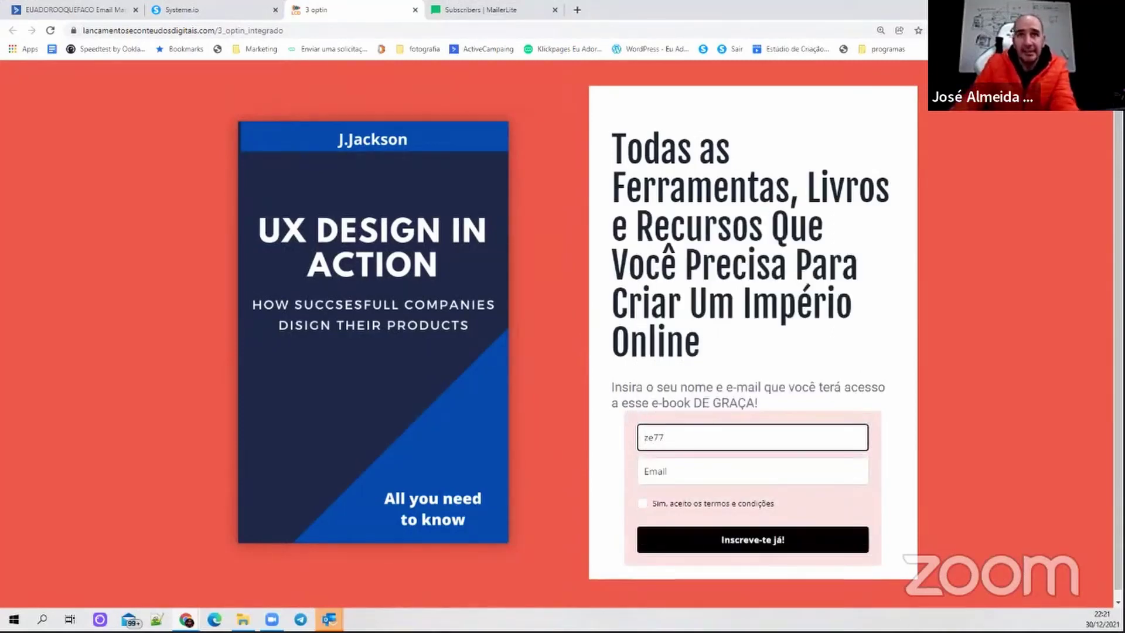
{"action": "left_click", "coordinate": [723, 471]}
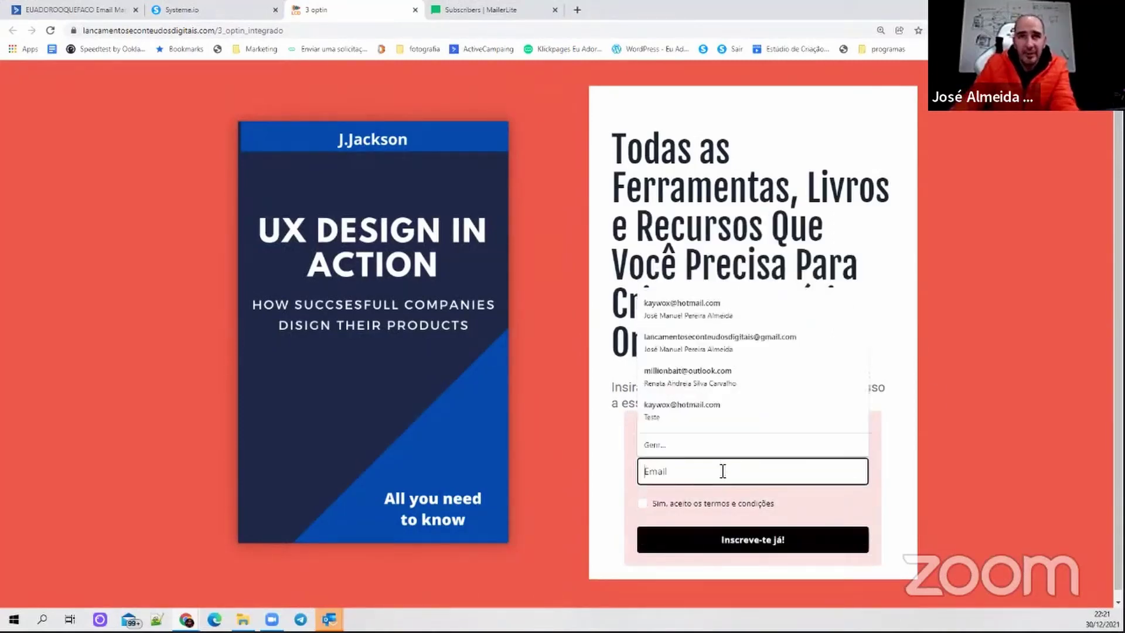
{"action": "left_click", "coordinate": [705, 314]}
{"action": "left_click", "coordinate": [679, 471]}
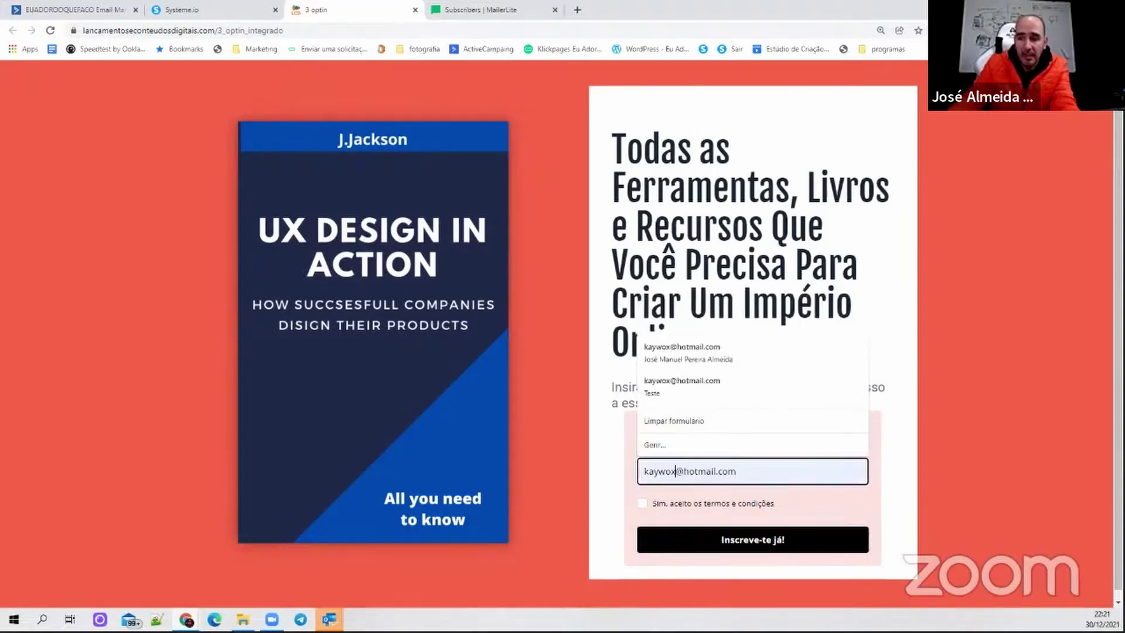
{"action": "type", "text": "+0"}
{"action": "type", "text": "77"}
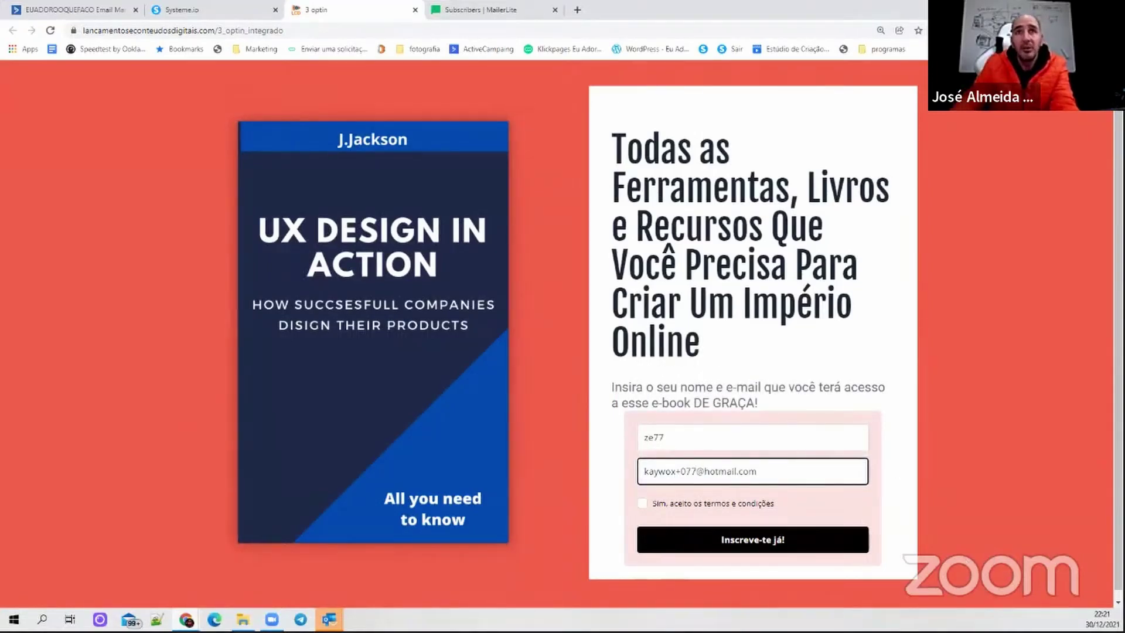
{"action": "left_click", "coordinate": [641, 503]}
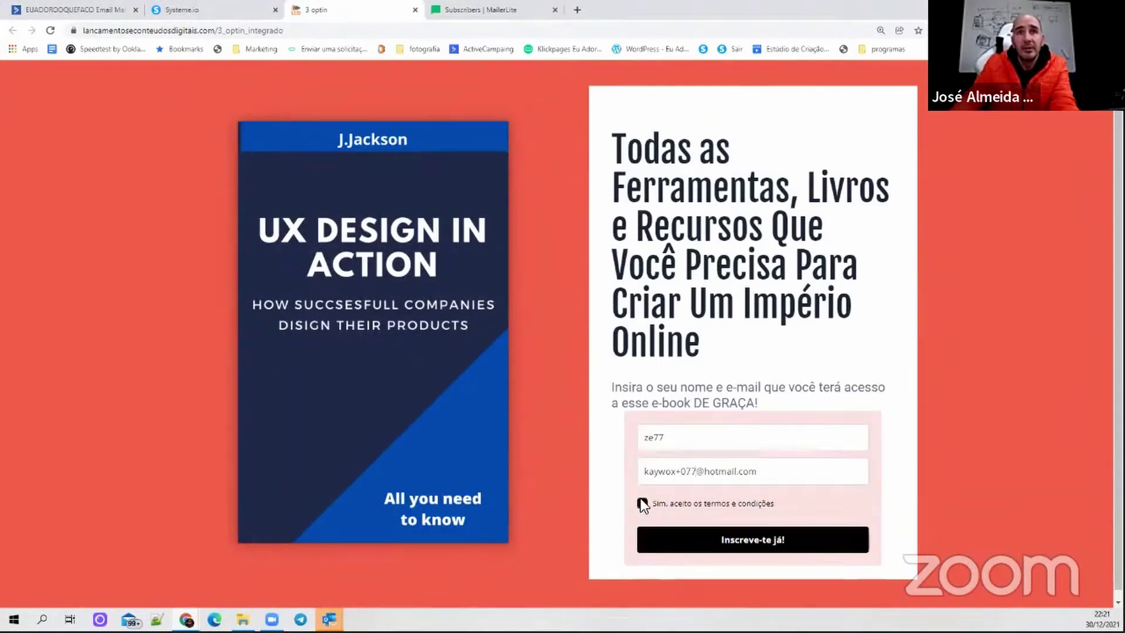
{"action": "left_click", "coordinate": [725, 544]}
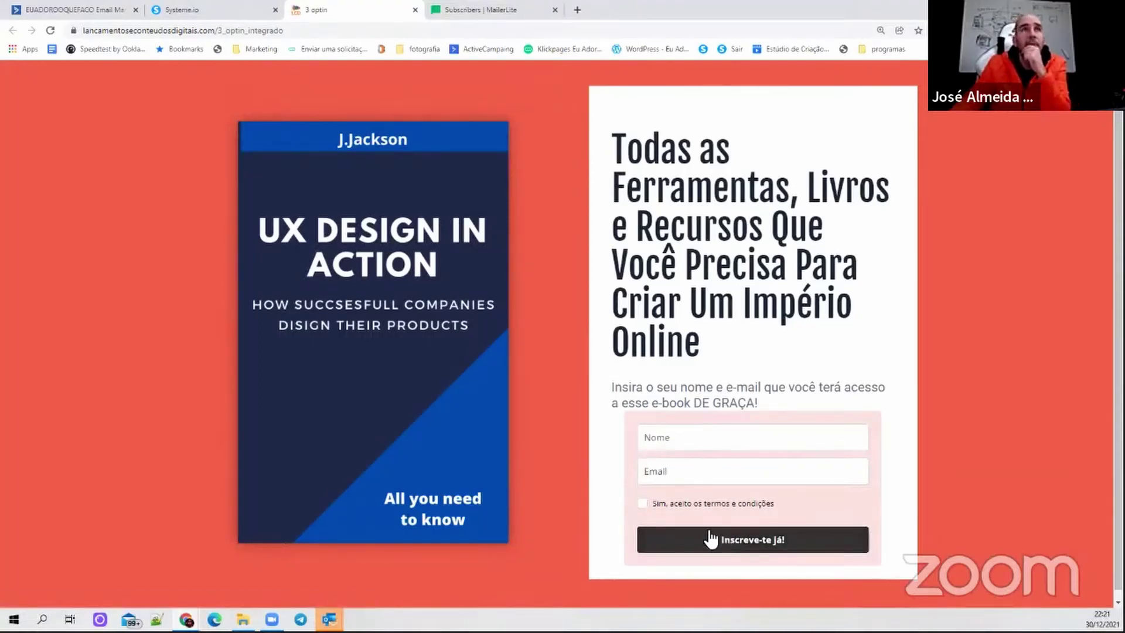
- Reload the Grupo teste 12 subscriber list in MailerLite to check for the second test registration
{"action": "left_click", "coordinate": [532, 10]}
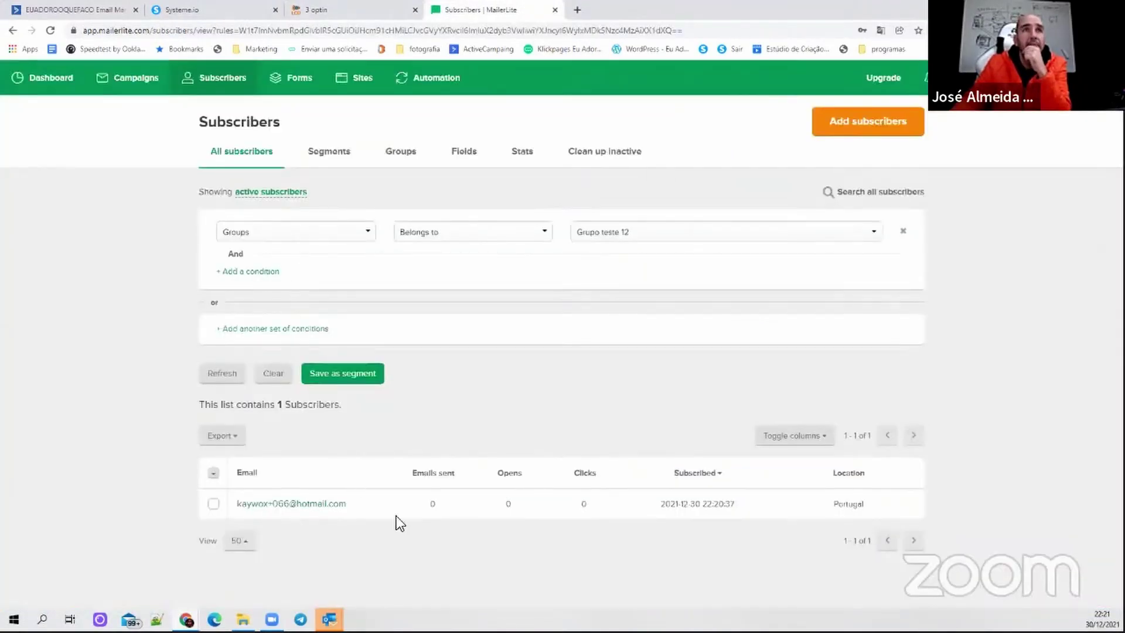
{"action": "left_click", "coordinate": [451, 28]}
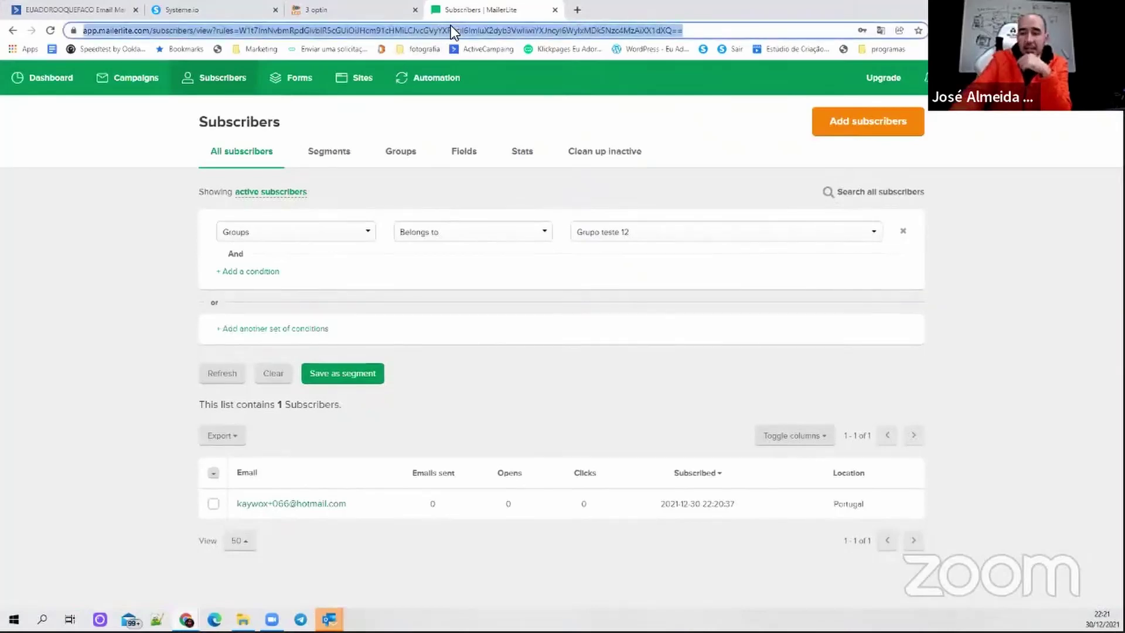
{"action": "key", "text": "Return"}
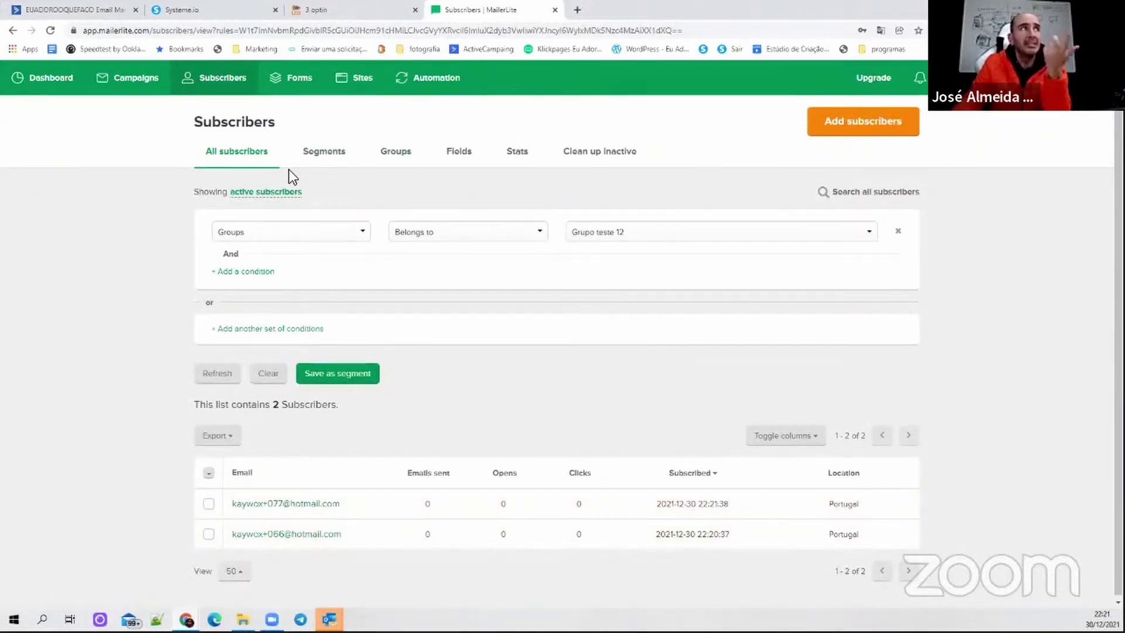
- Get the URL of the 3 obrigado step in Systeme.io and open the settings of the teste 12 embedded form in MailerLite
{"action": "left_click", "coordinate": [203, 12]}
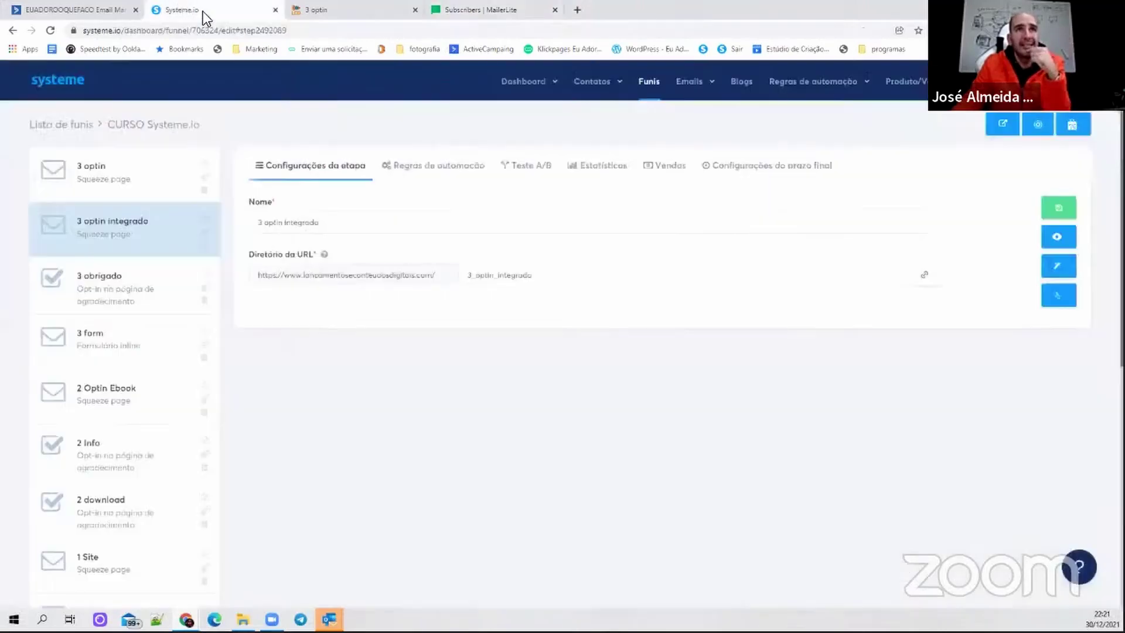
{"action": "left_click", "coordinate": [146, 279]}
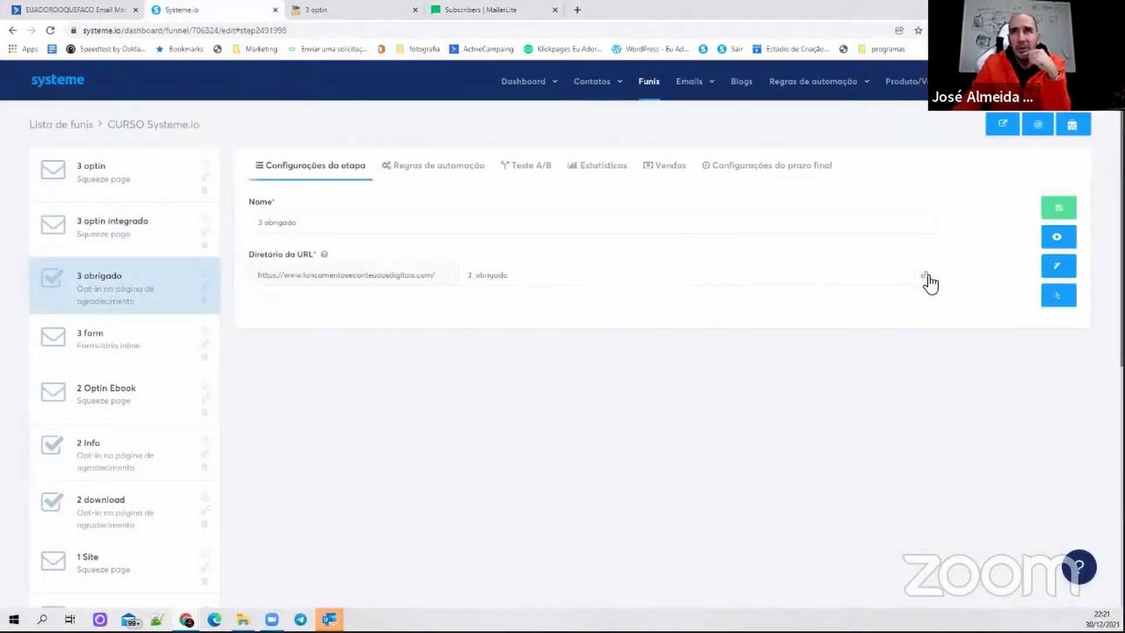
{"action": "left_click", "coordinate": [490, 11]}
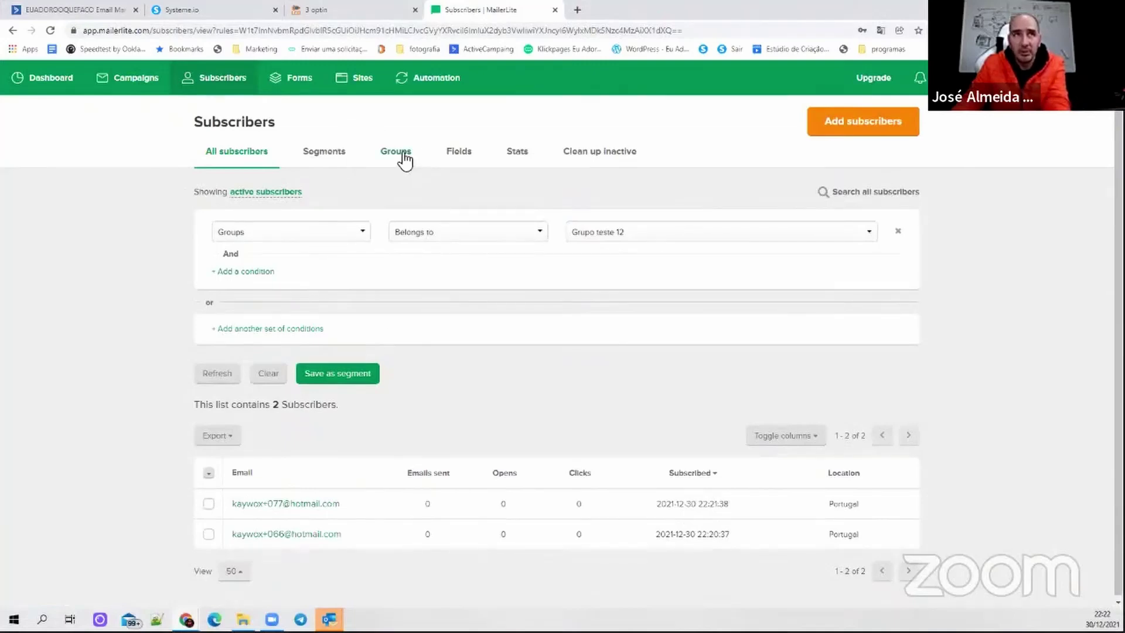
{"action": "left_click", "coordinate": [297, 79]}
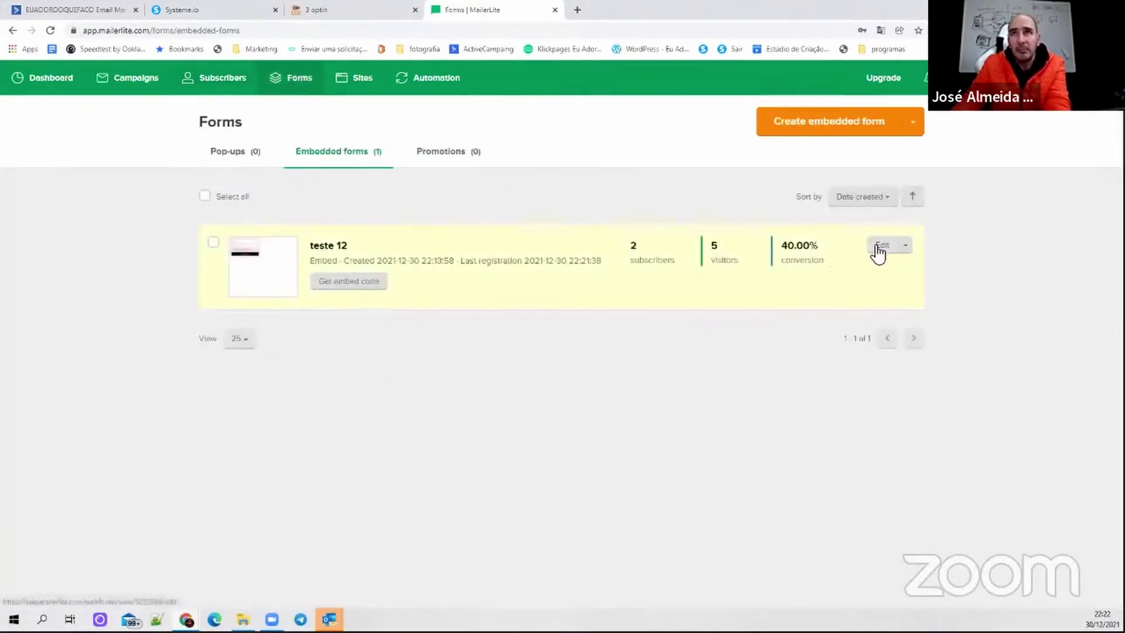
{"action": "left_click", "coordinate": [878, 251]}
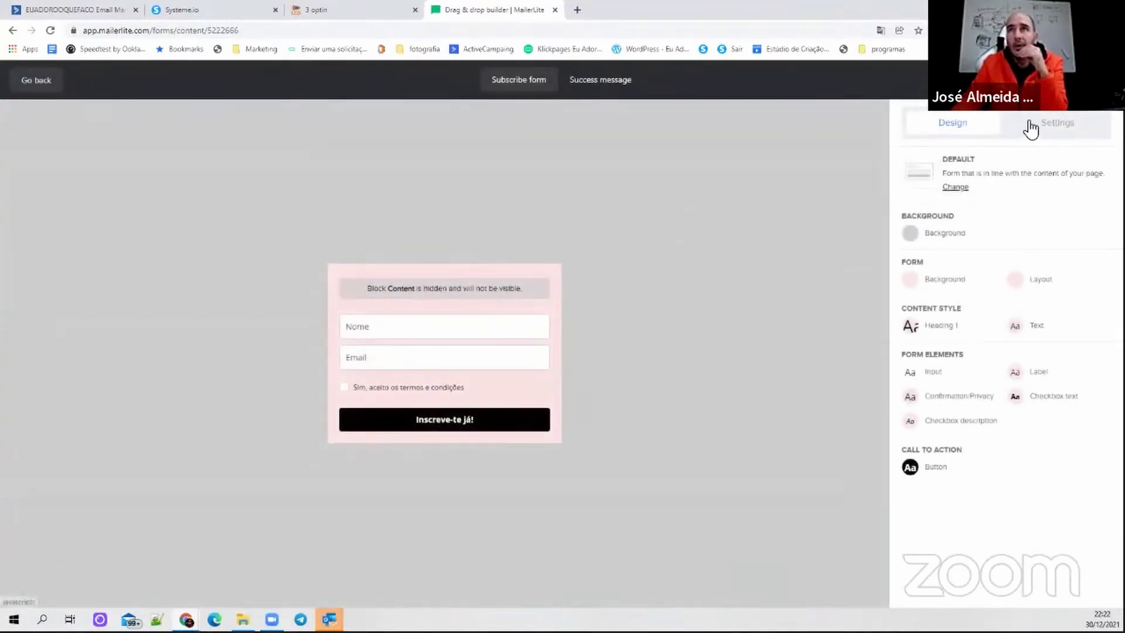
{"action": "left_click", "coordinate": [1030, 128]}
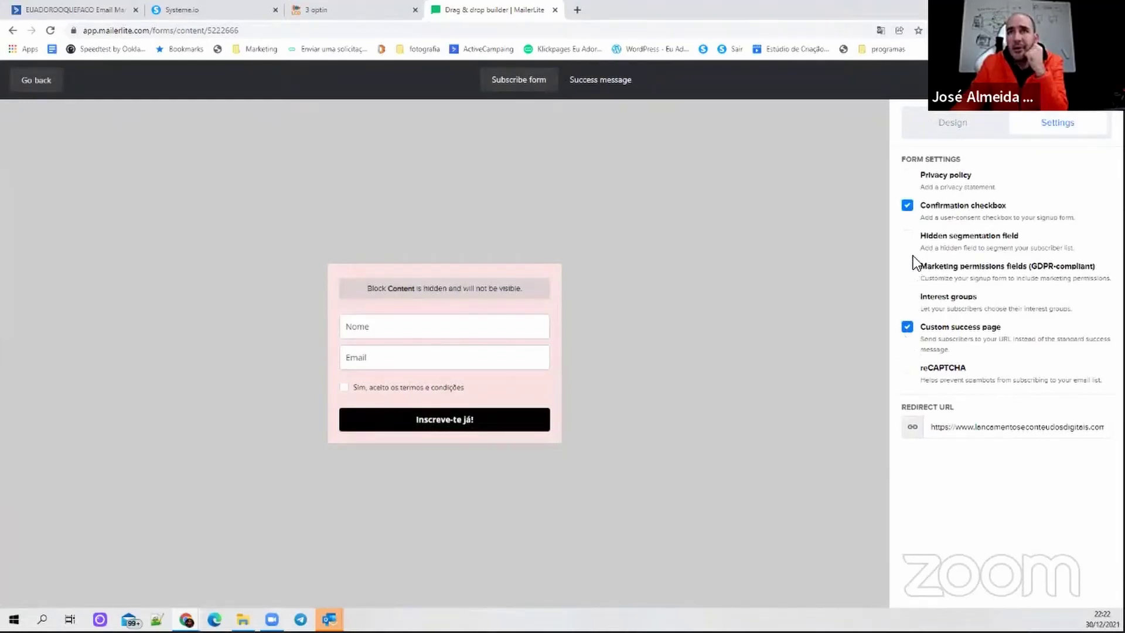
- Try out the privacy policy, hidden segmentation, marketing permissions, interest groups and custom success page options, restoring each one
{"action": "left_click", "coordinate": [912, 175]}
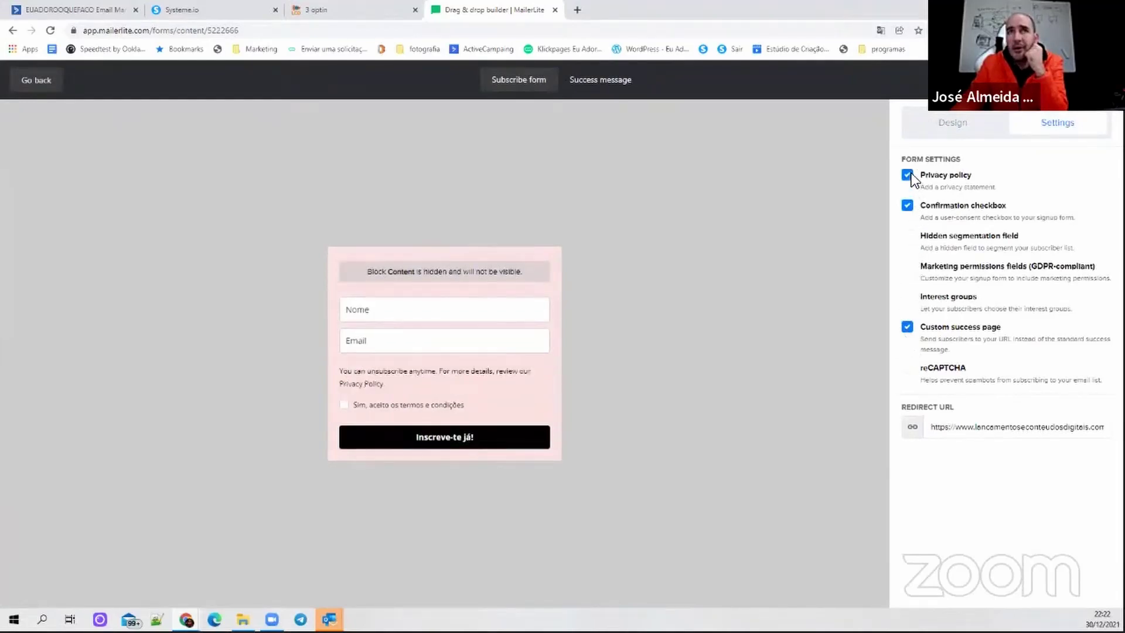
{"action": "left_click", "coordinate": [911, 174]}
{"action": "left_click", "coordinate": [907, 236]}
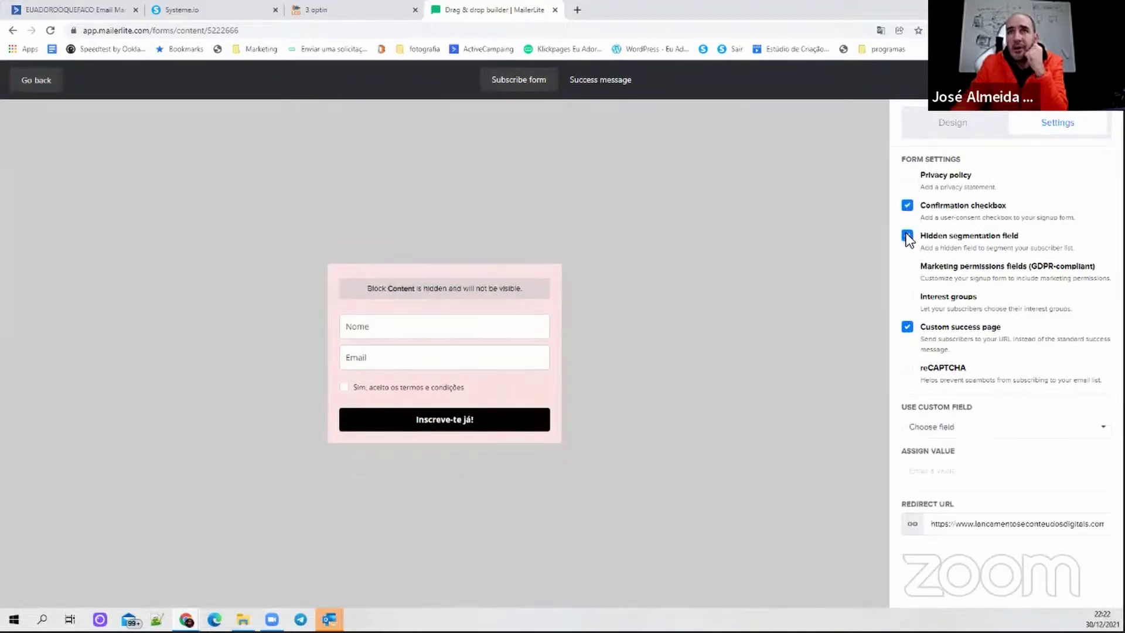
{"action": "left_click", "coordinate": [907, 236]}
{"action": "left_click", "coordinate": [907, 266]}
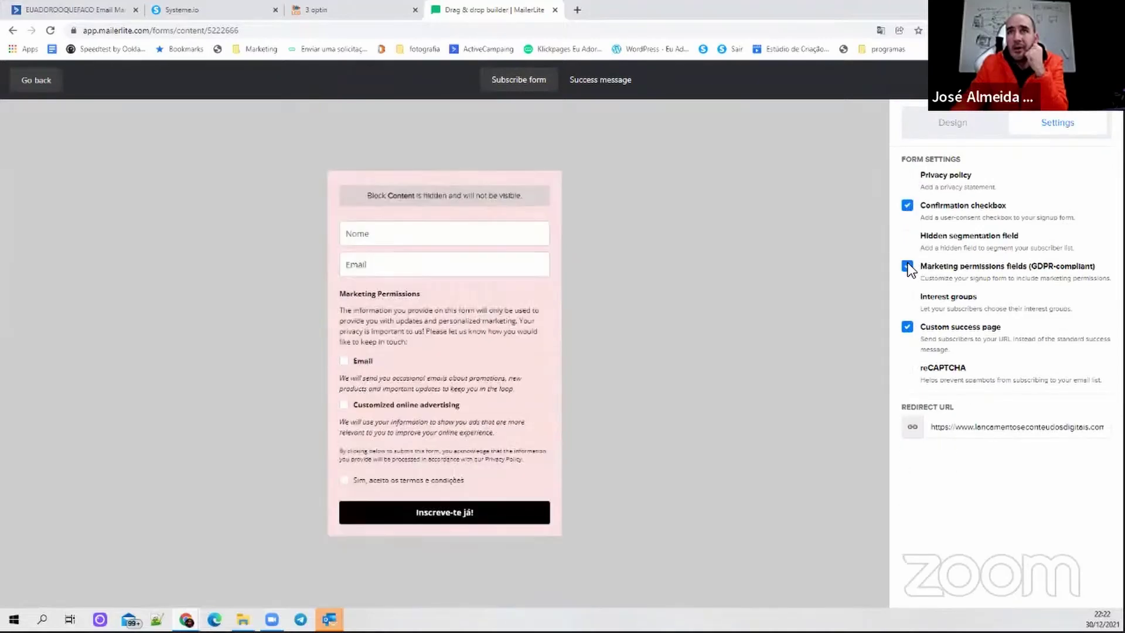
{"action": "left_click", "coordinate": [908, 266]}
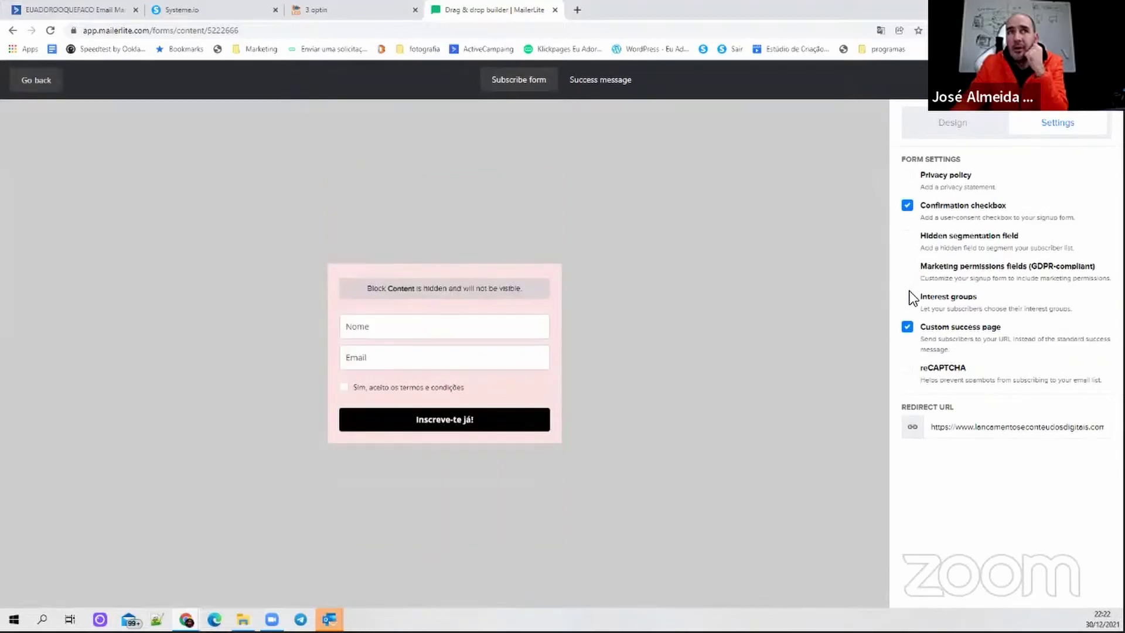
{"action": "left_click", "coordinate": [908, 296]}
{"action": "left_click", "coordinate": [907, 297]}
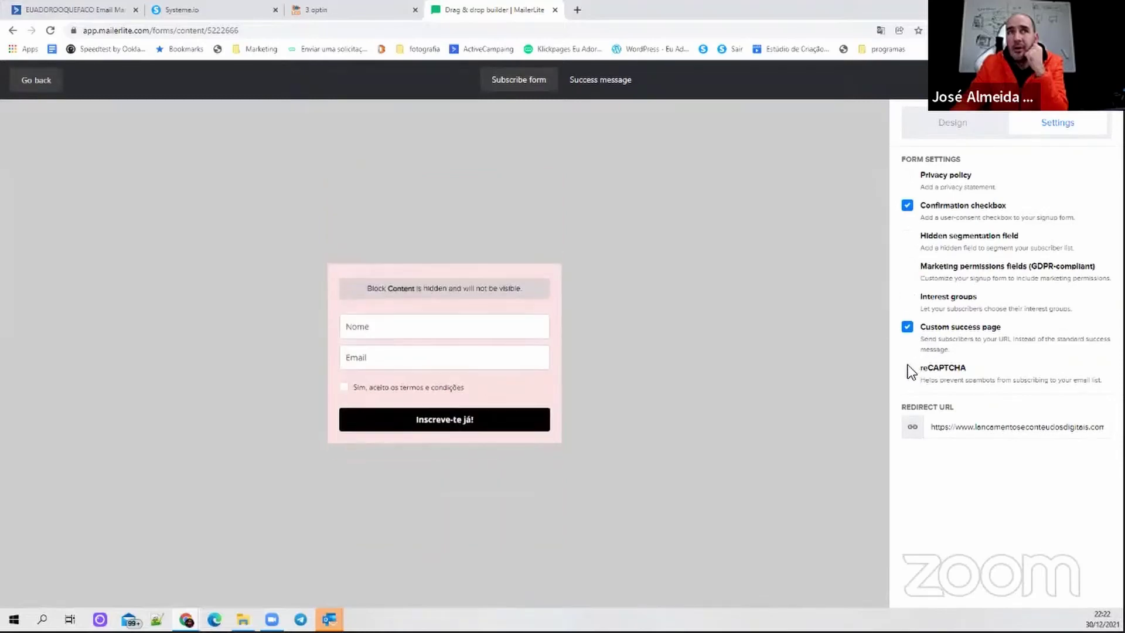
{"action": "left_click", "coordinate": [907, 326]}
{"action": "left_click", "coordinate": [906, 326]}
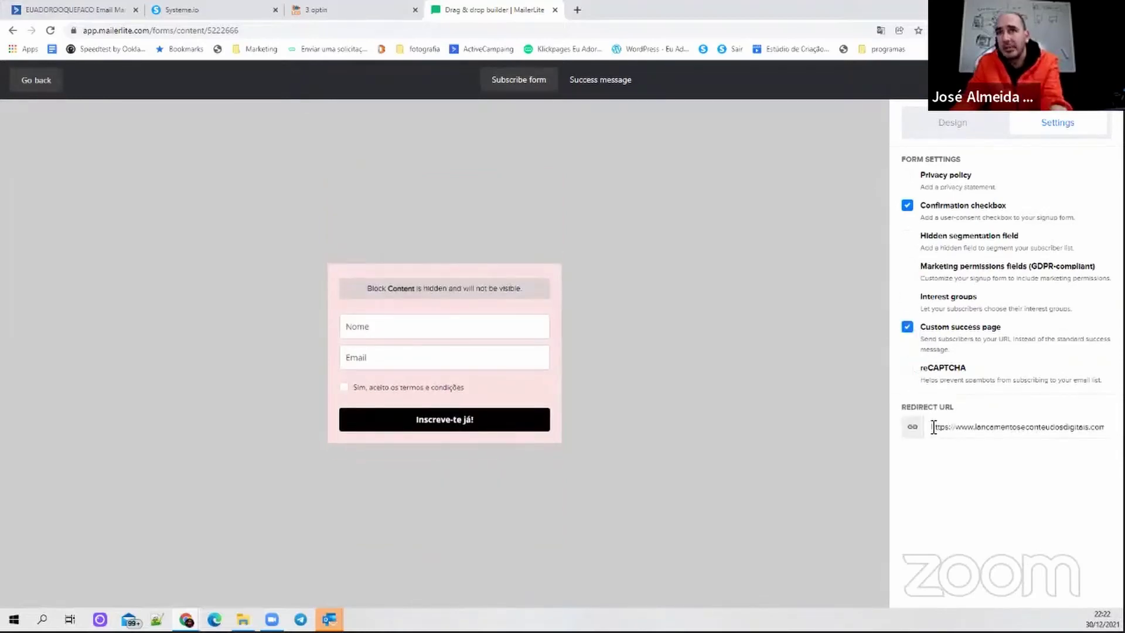
{"action": "triple_click", "coordinate": [933, 426]}
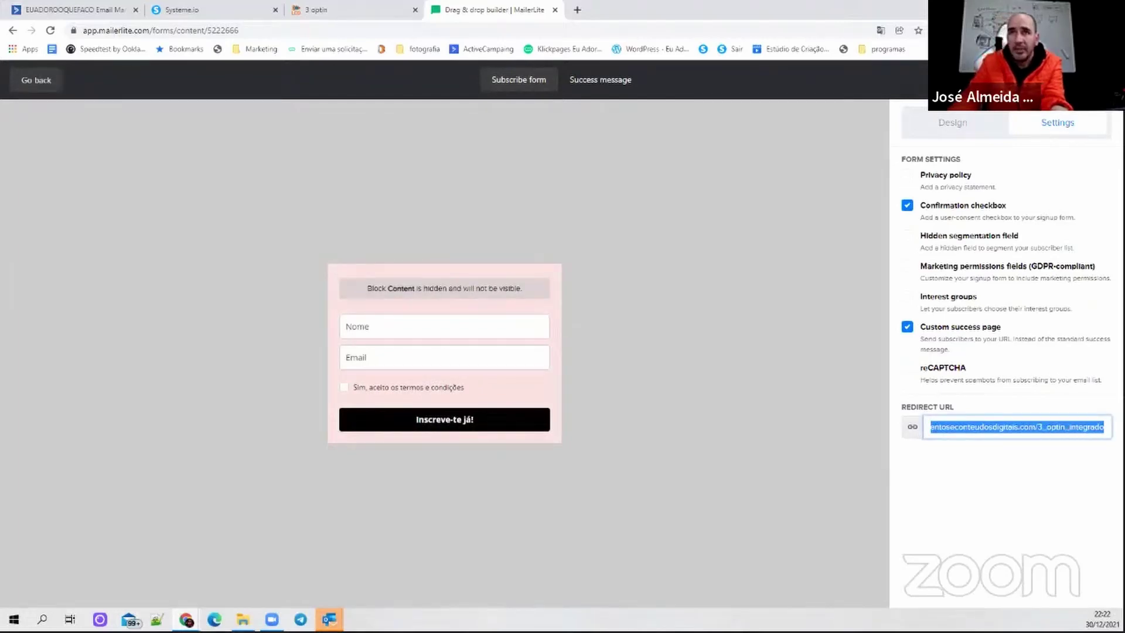
{"action": "key", "text": "BackSpace"}
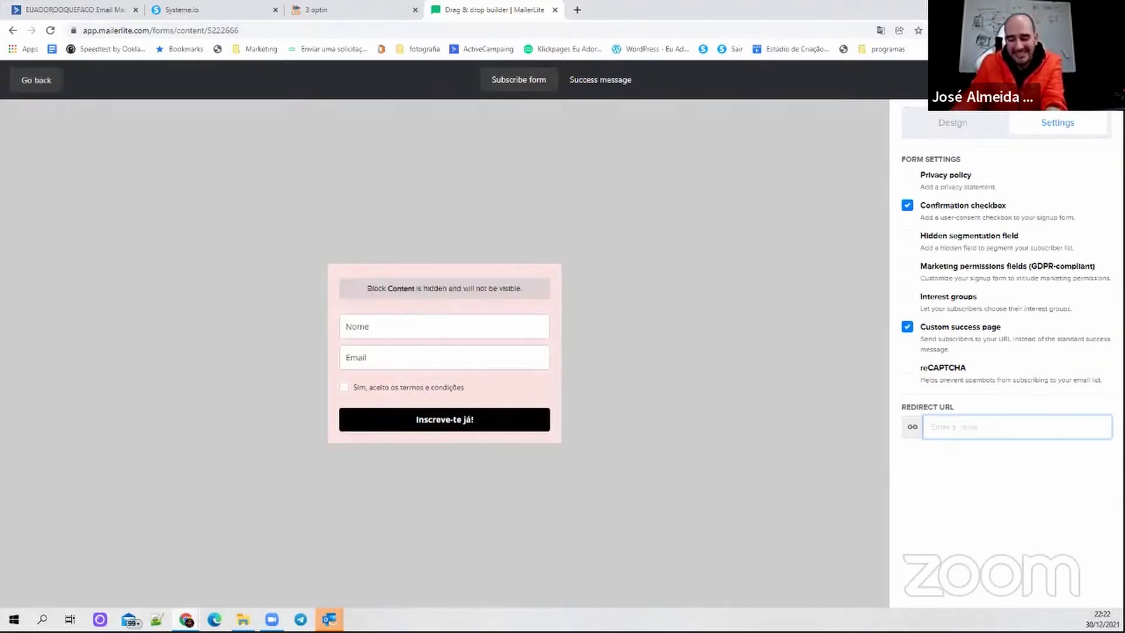
{"action": "key", "text": "ctrl+v"}
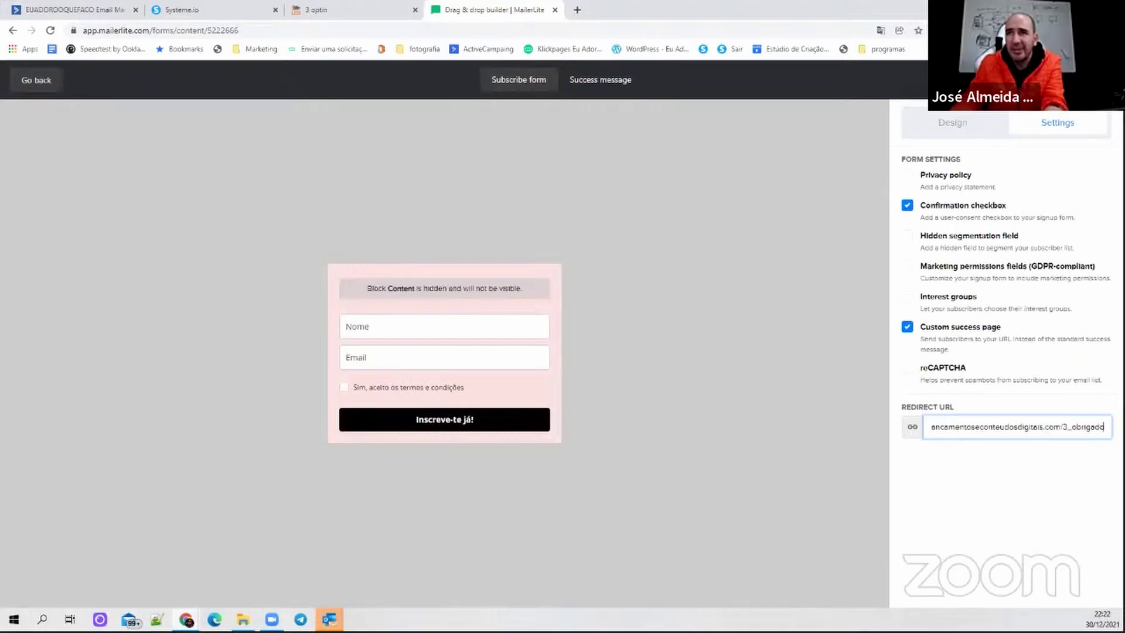
{"action": "left_click", "coordinate": [344, 8]}
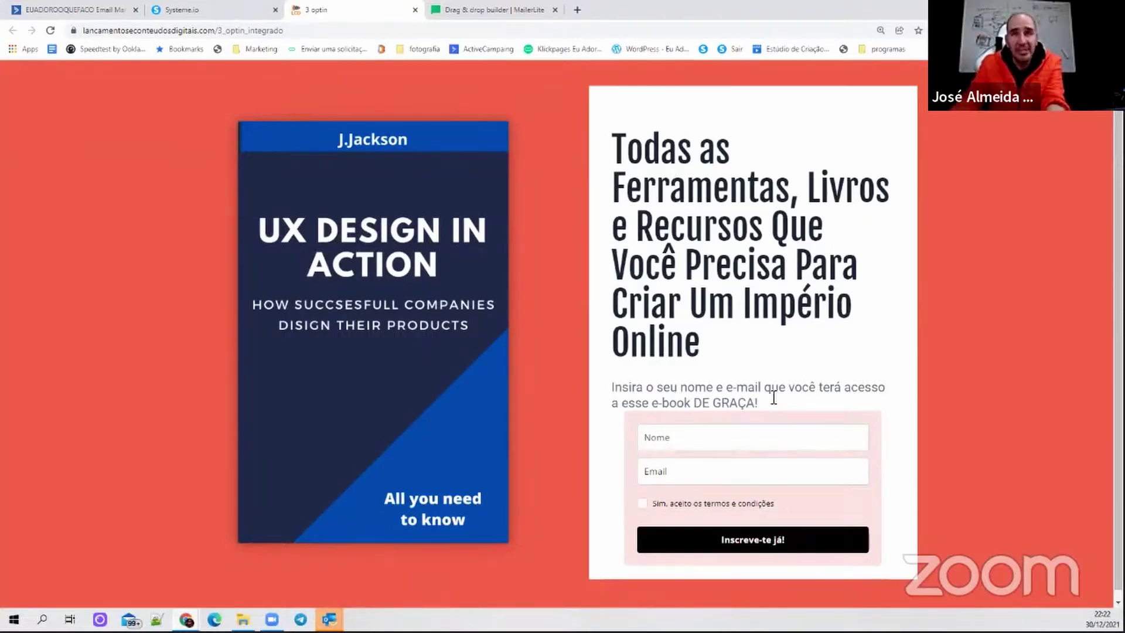
{"action": "left_click", "coordinate": [494, 10]}
{"action": "left_click_drag", "start_coordinate": [1052, 429], "coordinate": [1104, 429]}
{"action": "left_click", "coordinate": [1073, 429]}
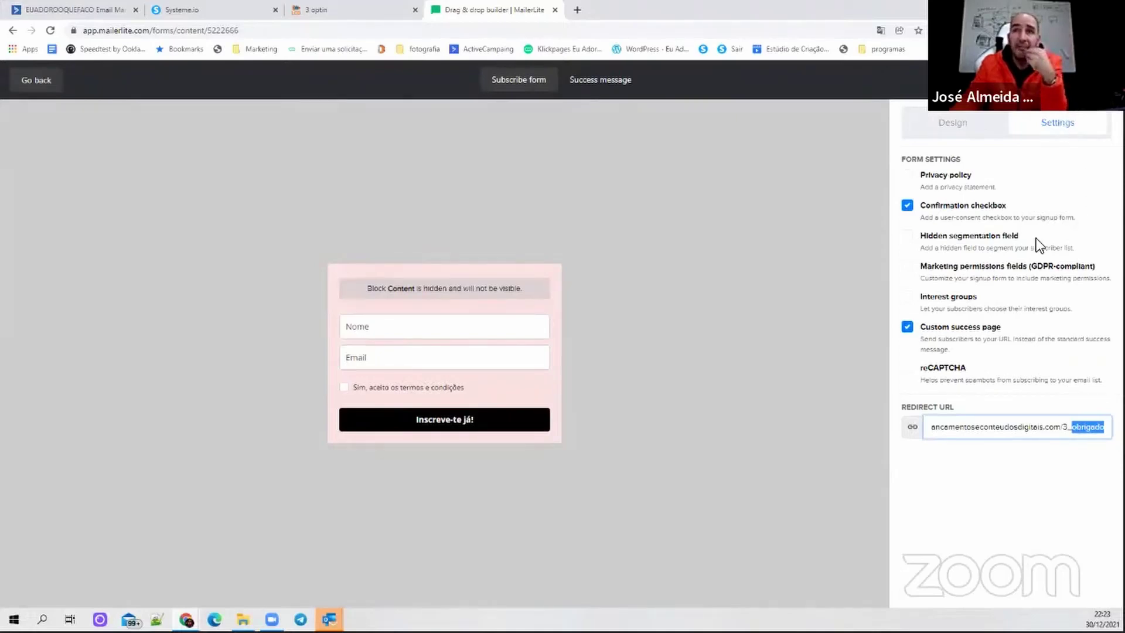
{"action": "left_click", "coordinate": [1043, 79]}
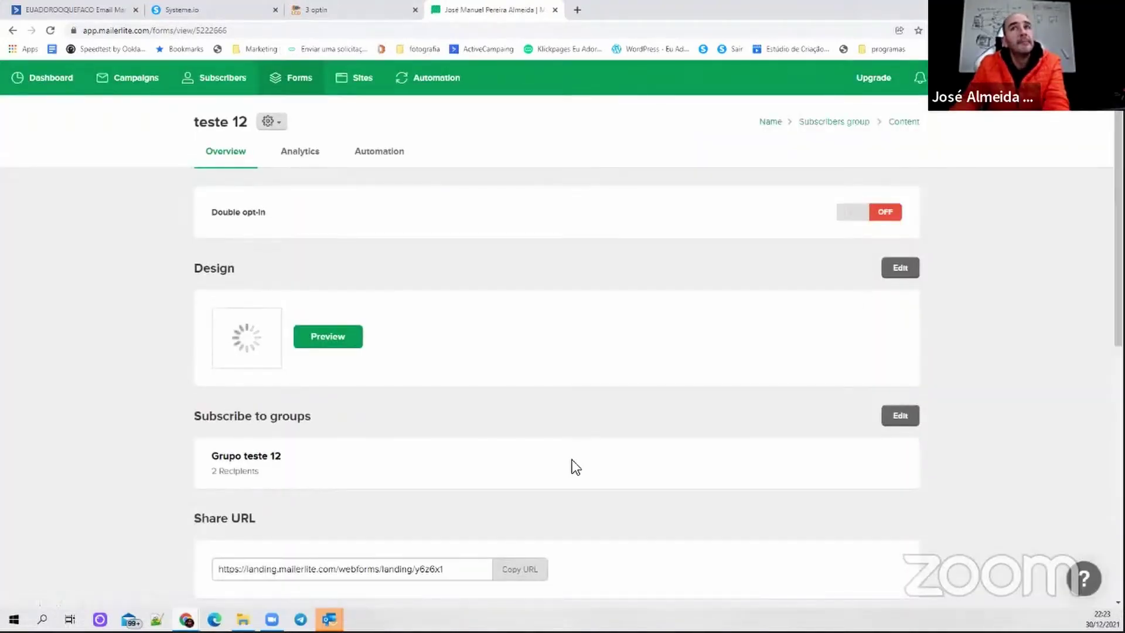
- Submit a test subscription on the live opt-in page with the name 88, a plus-sign e-mail alias and the terms accepted
{"action": "left_click", "coordinate": [369, 9]}
{"action": "left_click", "coordinate": [712, 439]}
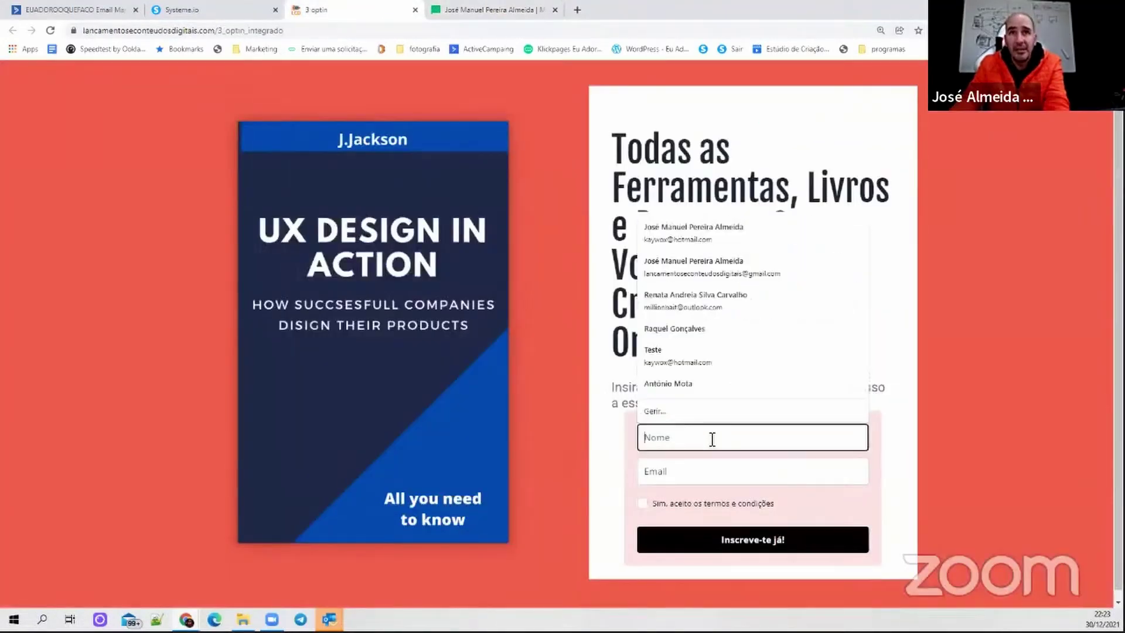
{"action": "type", "text": "88"}
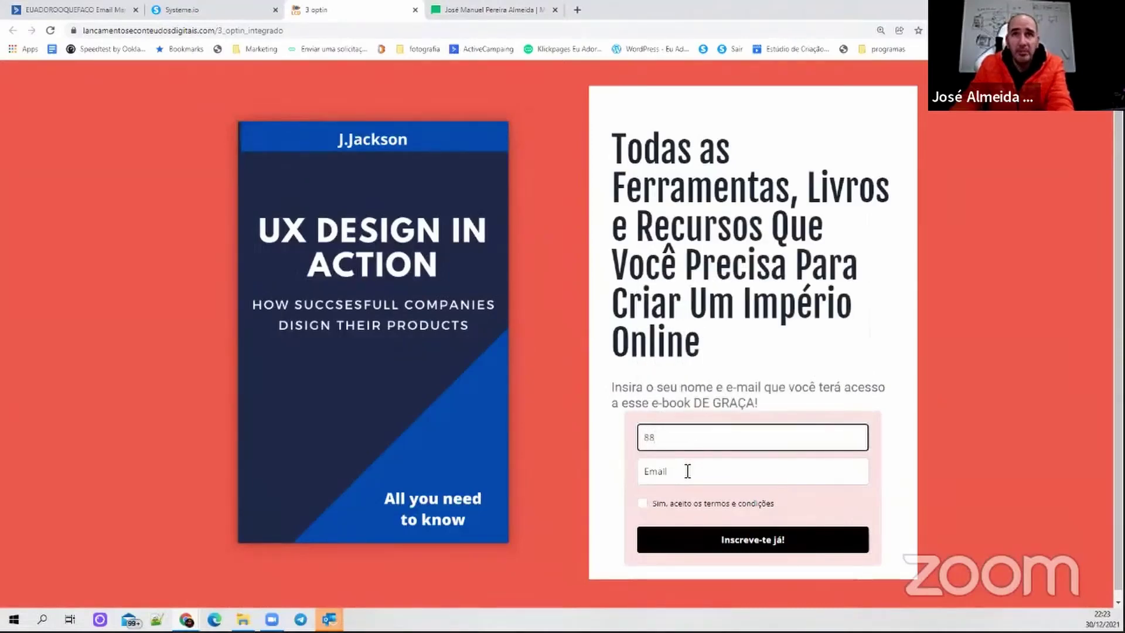
{"action": "left_click", "coordinate": [684, 471]}
{"action": "type", "text": "ka"}
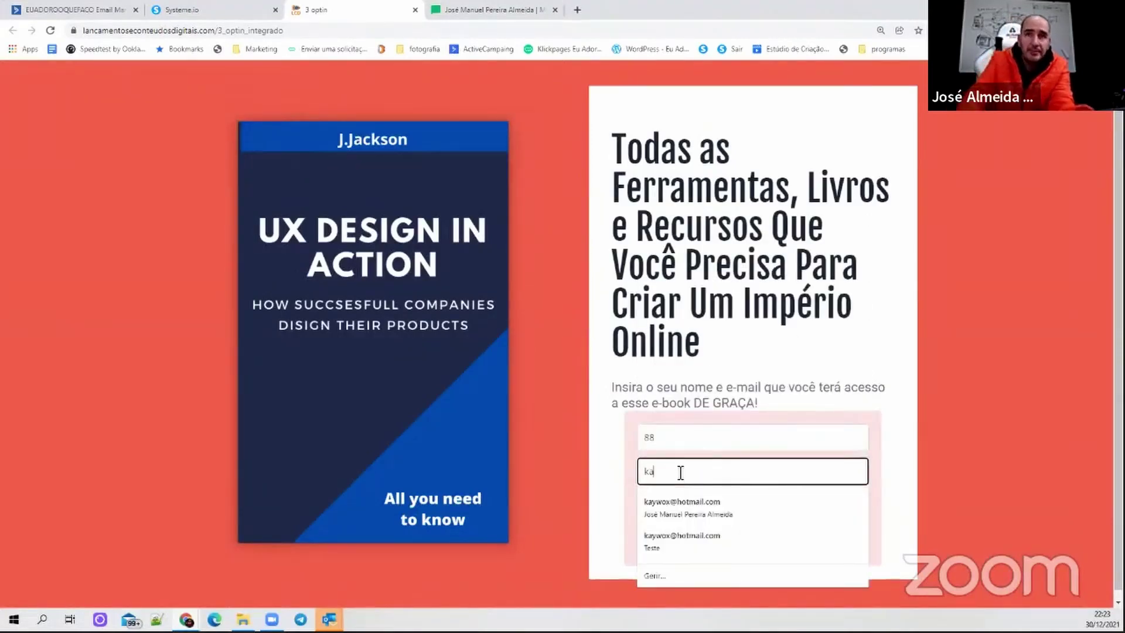
{"action": "left_click", "coordinate": [672, 511]}
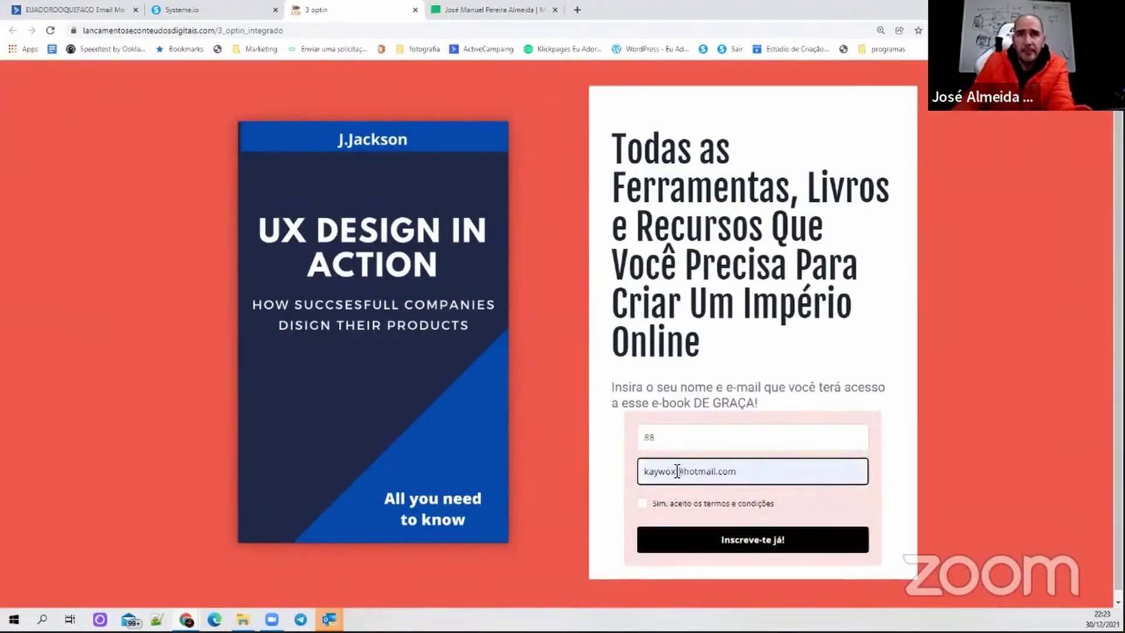
{"action": "left_click", "coordinate": [677, 470]}
{"action": "type", "text": "+"}
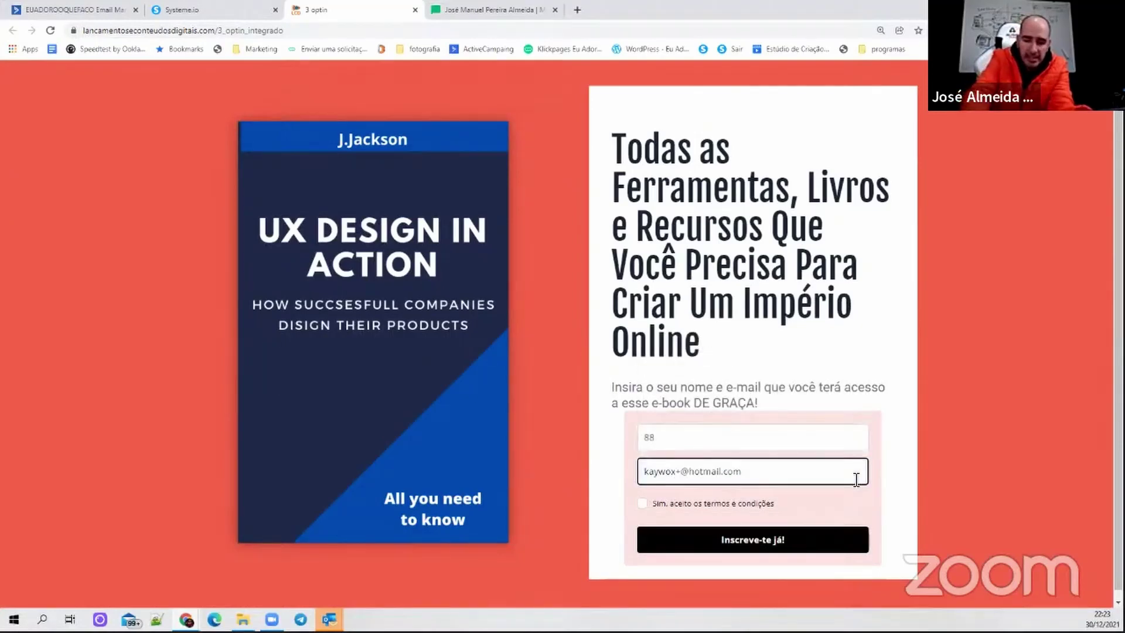
{"action": "type", "text": "089"}
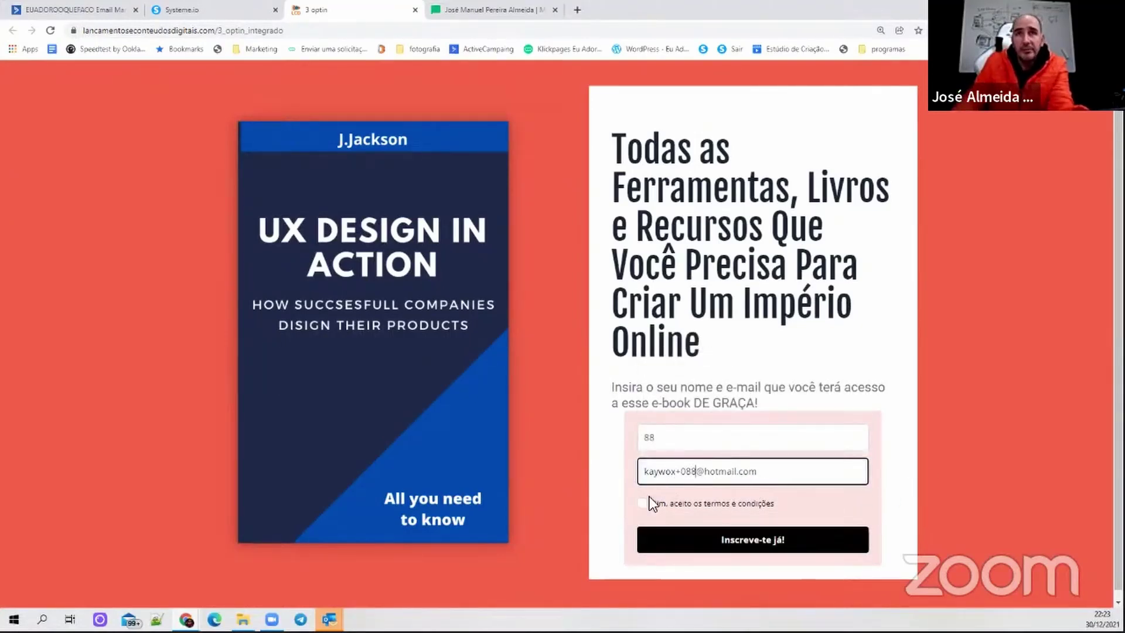
{"action": "left_click", "coordinate": [643, 502]}
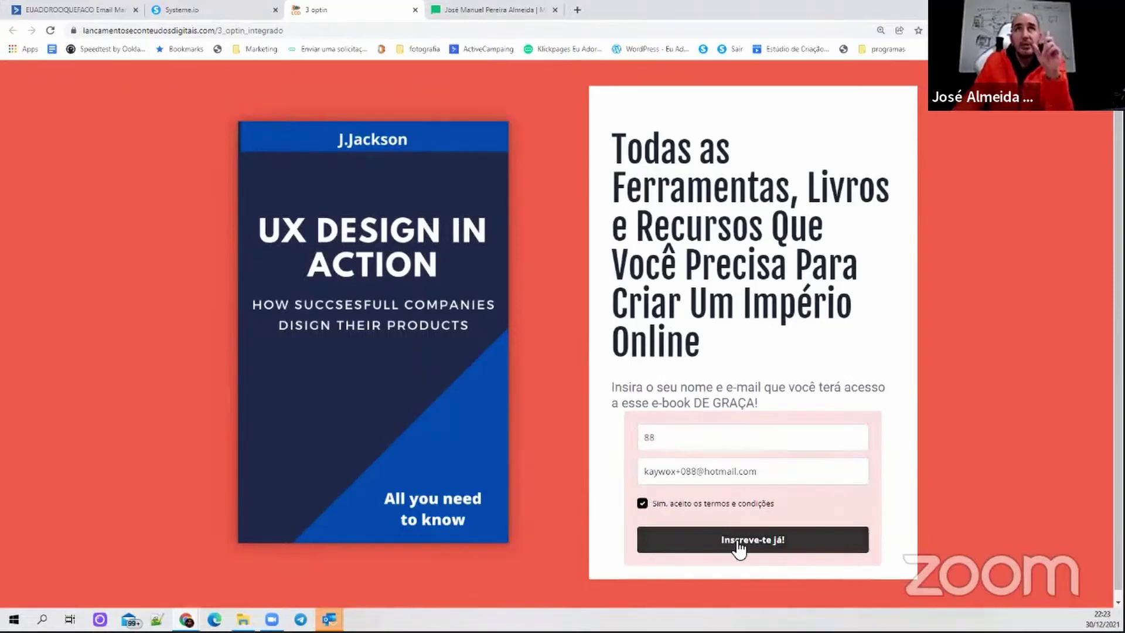
{"action": "left_click", "coordinate": [739, 546]}
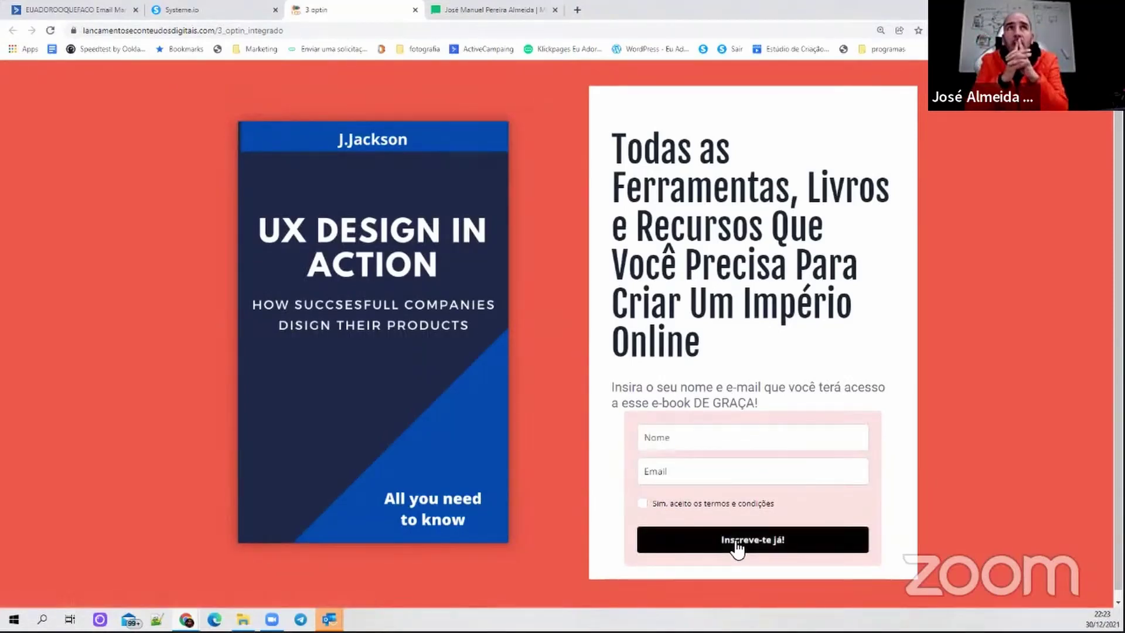
- Copy the updated HTML embed code of the teste 12 form in MailerLite
{"action": "left_click", "coordinate": [488, 12]}
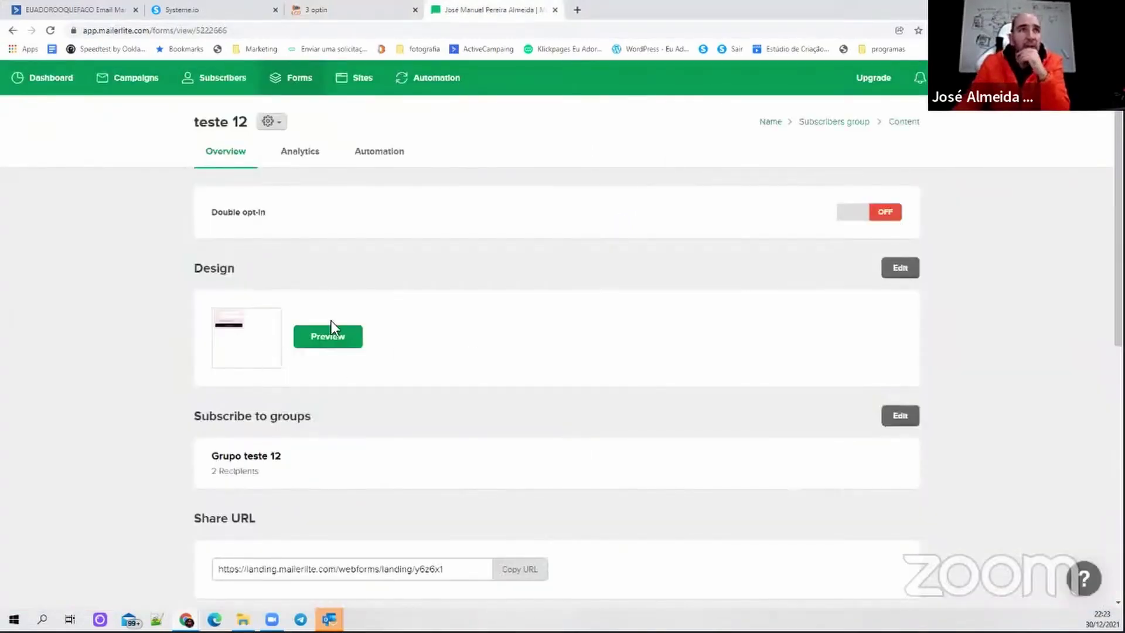
{"action": "scroll", "coordinate": [455, 349], "scroll_direction": "down", "scroll_amount": 6}
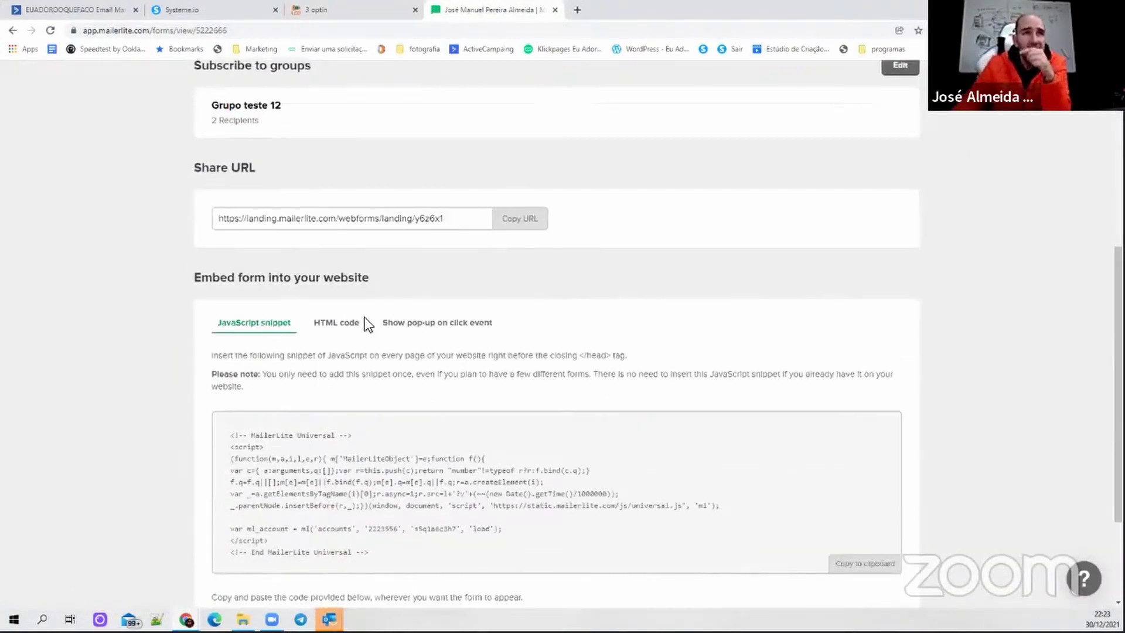
{"action": "scroll", "coordinate": [482, 269], "scroll_direction": "up", "scroll_amount": 6}
{"action": "scroll", "coordinate": [493, 276], "scroll_direction": "down", "scroll_amount": 6}
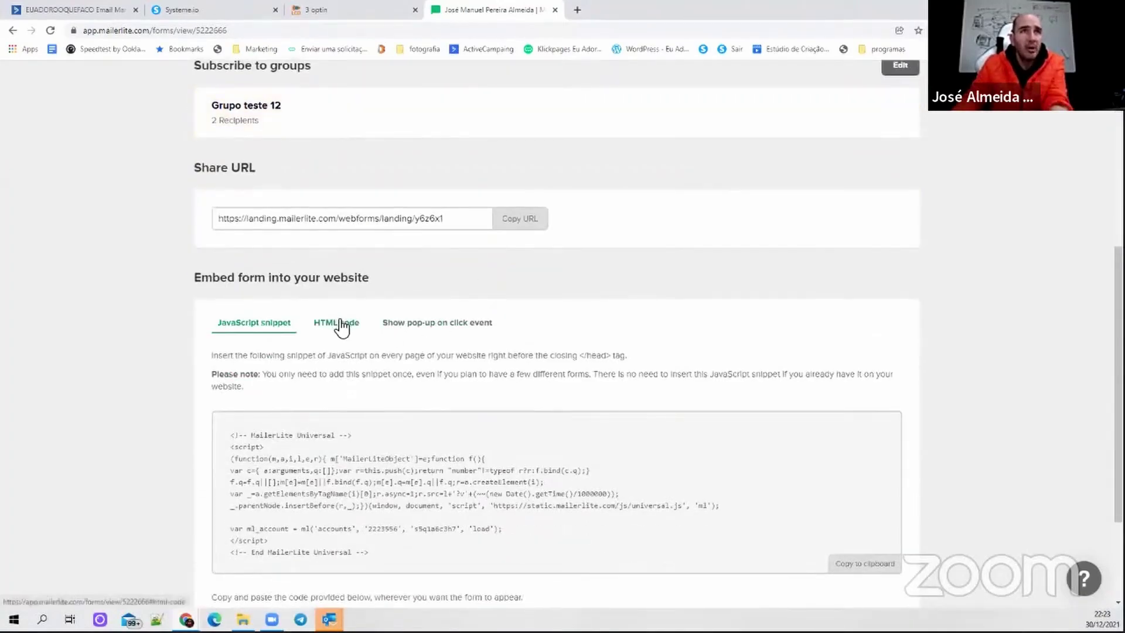
{"action": "left_click", "coordinate": [338, 324]}
{"action": "left_click", "coordinate": [858, 547]}
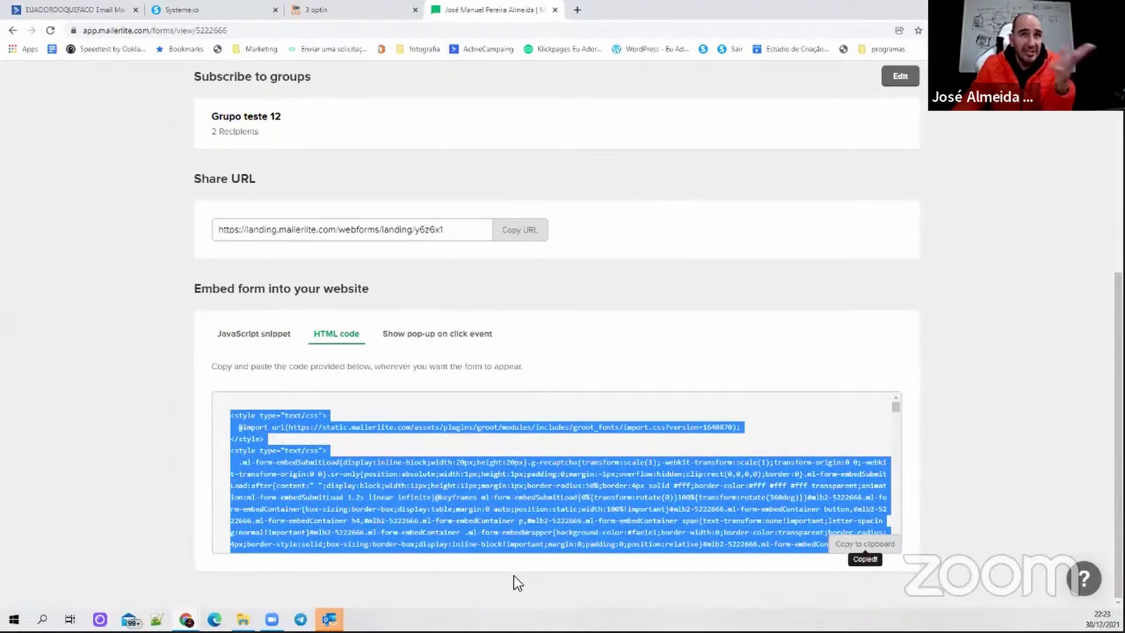
- Open the 3 optin integrado step's page in the Systeme.io page editor
{"action": "left_click", "coordinate": [198, 6]}
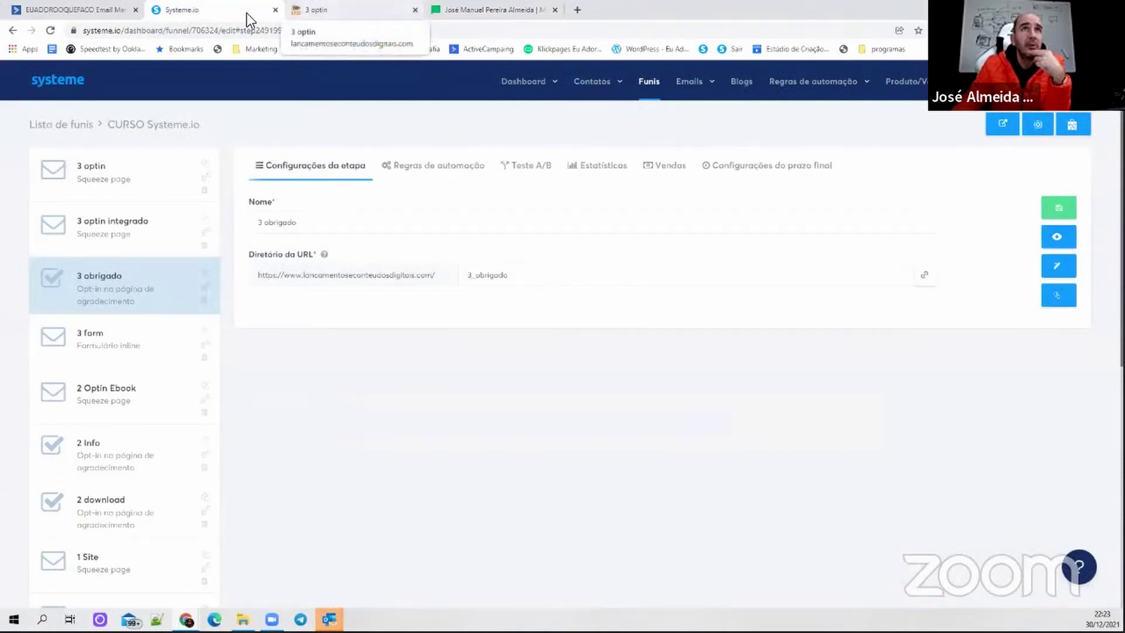
{"action": "left_click", "coordinate": [134, 241]}
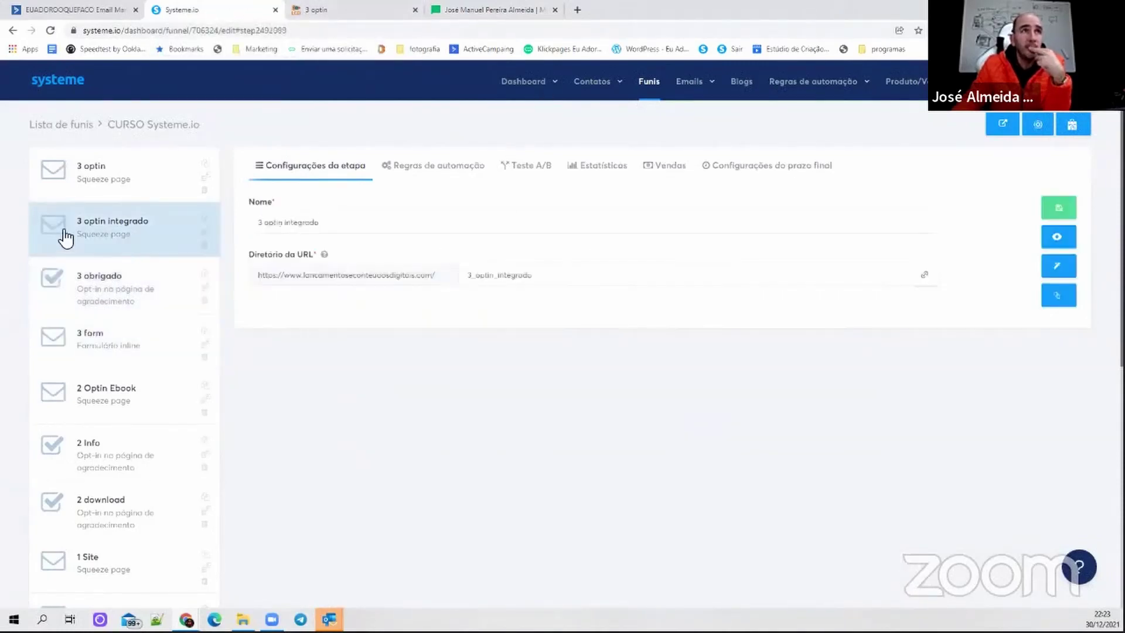
{"action": "left_click", "coordinate": [1057, 267]}
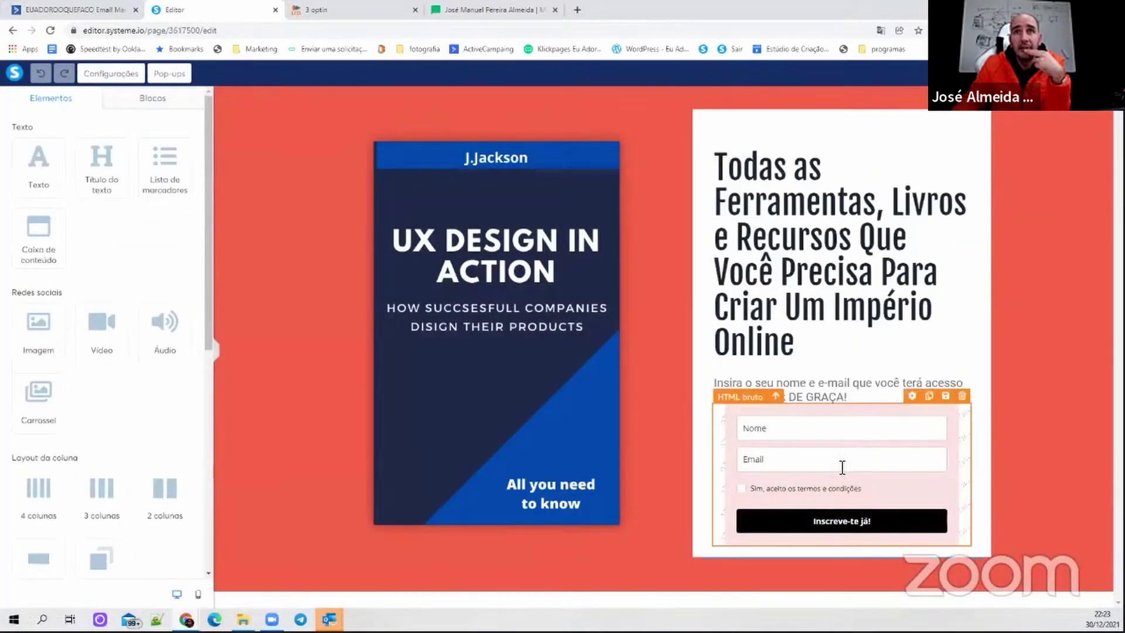
- Replace all code in the page's raw HTML element with the copied MailerLite form code and save it
{"action": "left_click", "coordinate": [841, 462]}
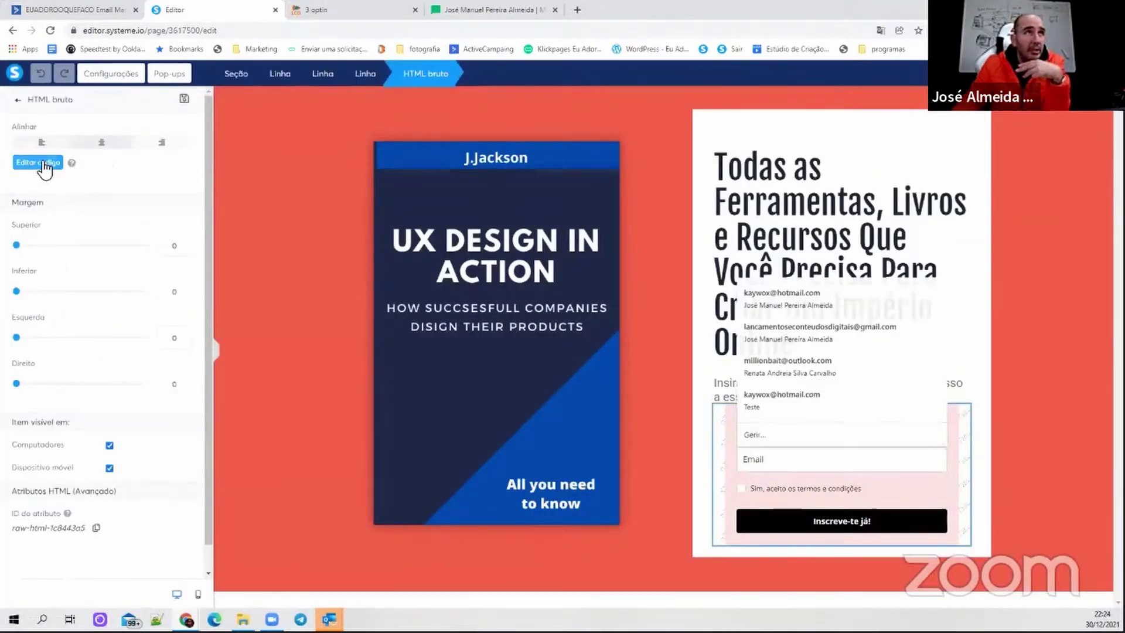
{"action": "left_click", "coordinate": [38, 162]}
{"action": "left_click_drag", "start_coordinate": [723, 457], "coordinate": [325, 132]}
{"action": "key", "text": "BackSpace"}
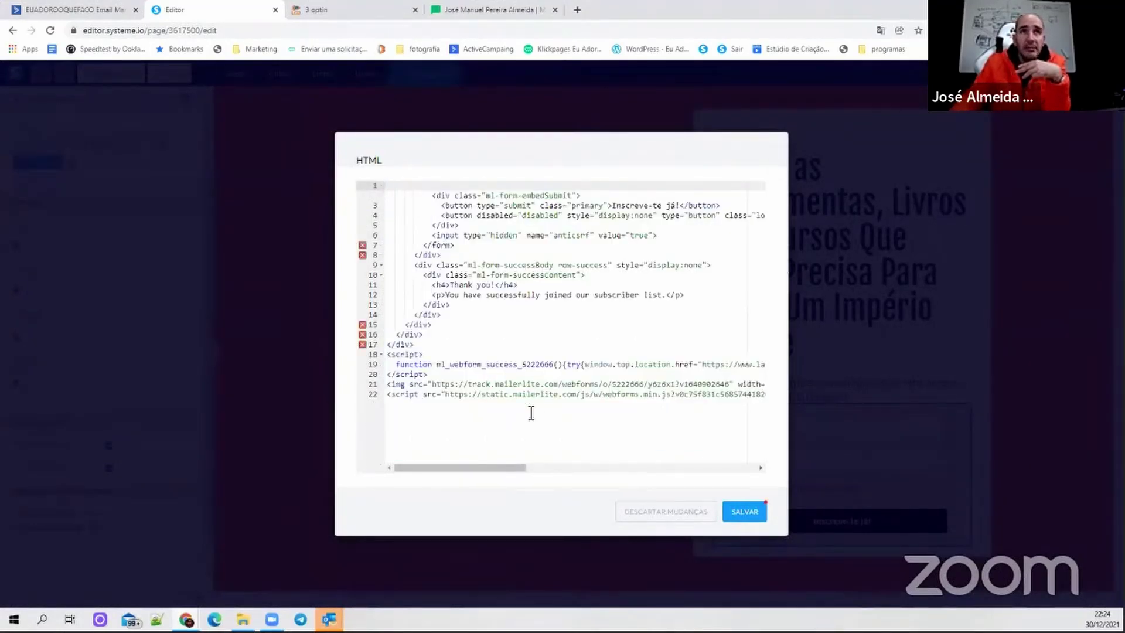
{"action": "key", "text": "ctrl+a"}
{"action": "key", "text": "BackSpace"}
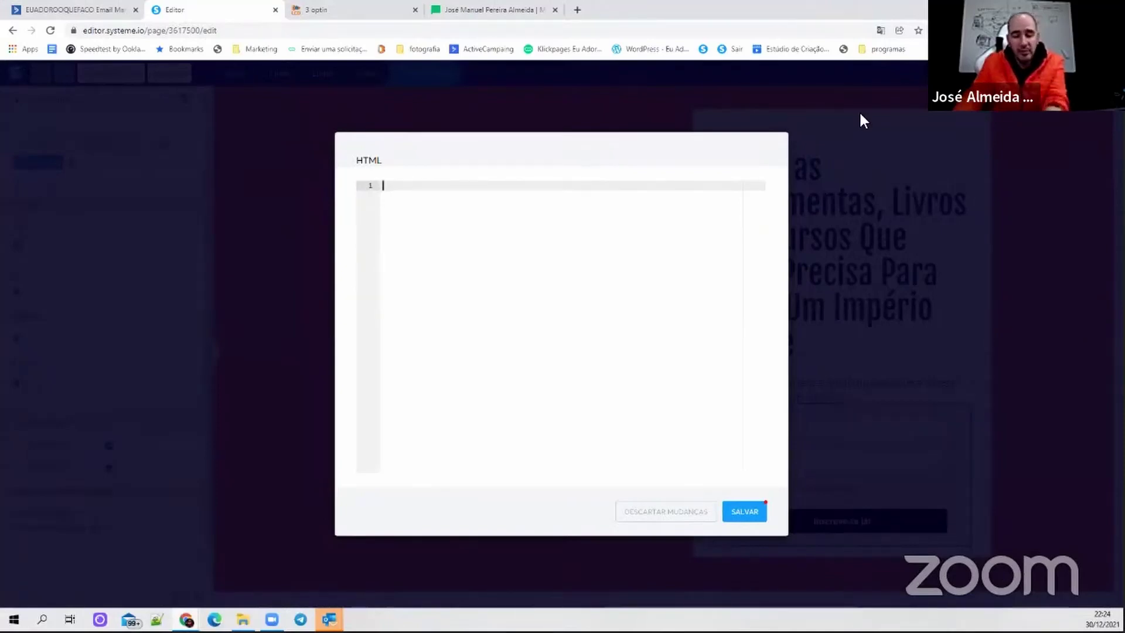
{"action": "key", "text": "ctrl+v"}
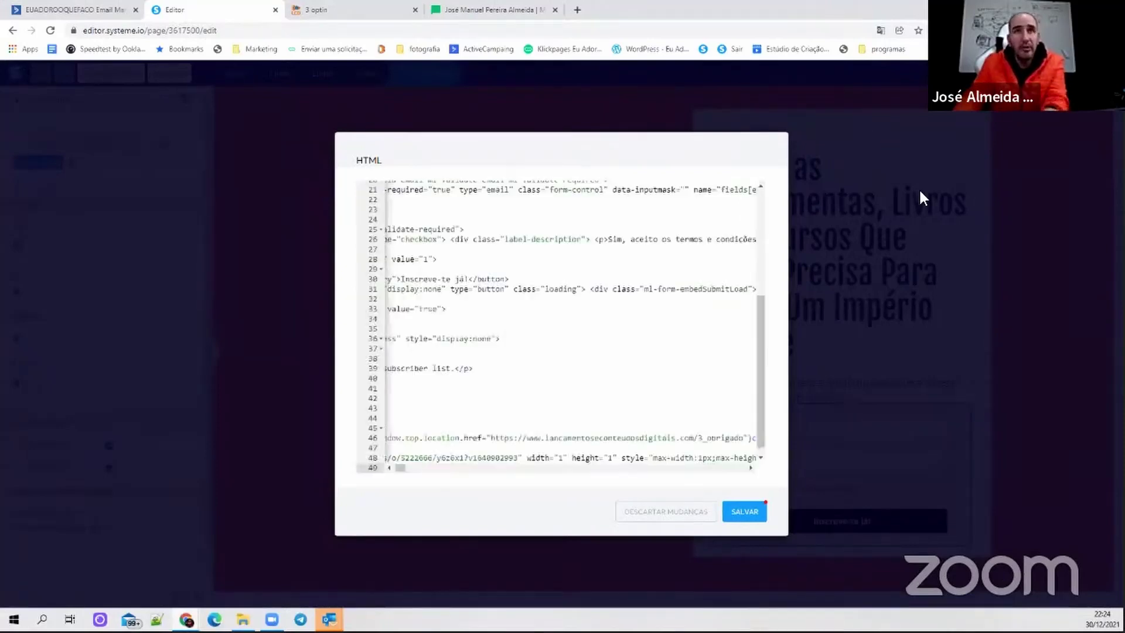
{"action": "left_click", "coordinate": [754, 512]}
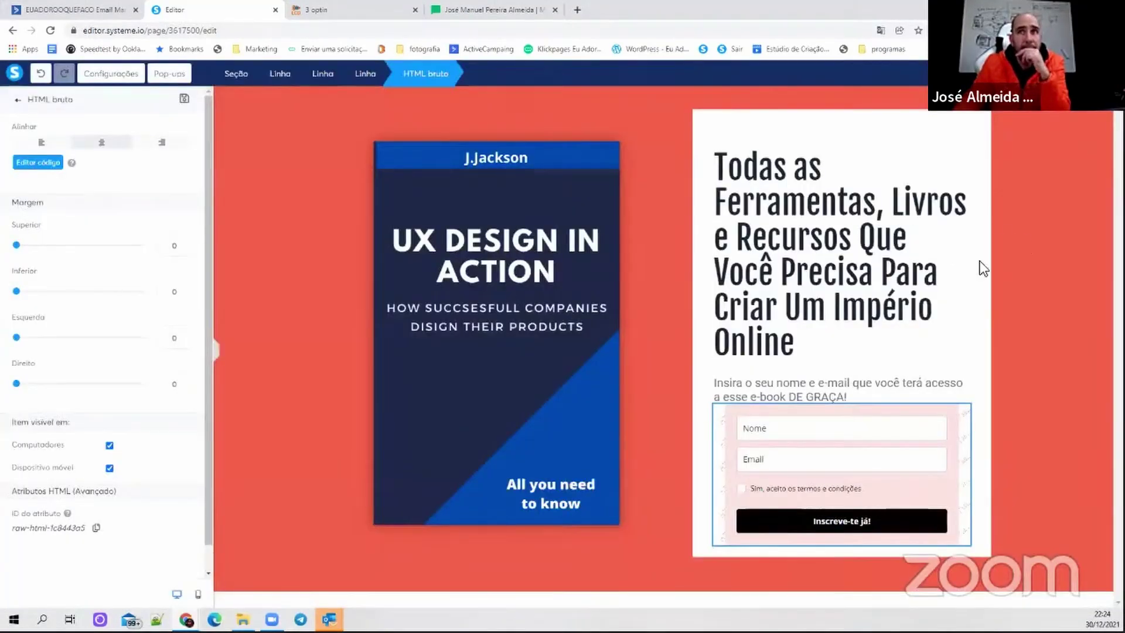
- Reload the live opt-in page and submit a test subscription with the name 21, a new plus-sign e-mail alias and the terms accepted
{"action": "left_click", "coordinate": [383, 12]}
{"action": "left_click", "coordinate": [651, 33]}
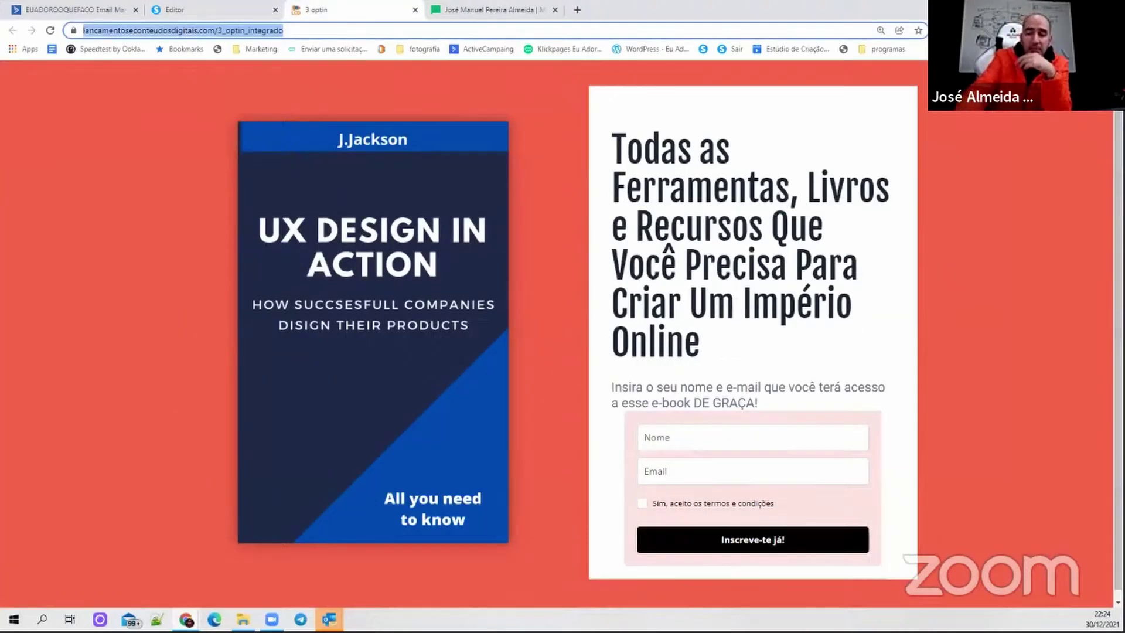
{"action": "key", "text": "Return"}
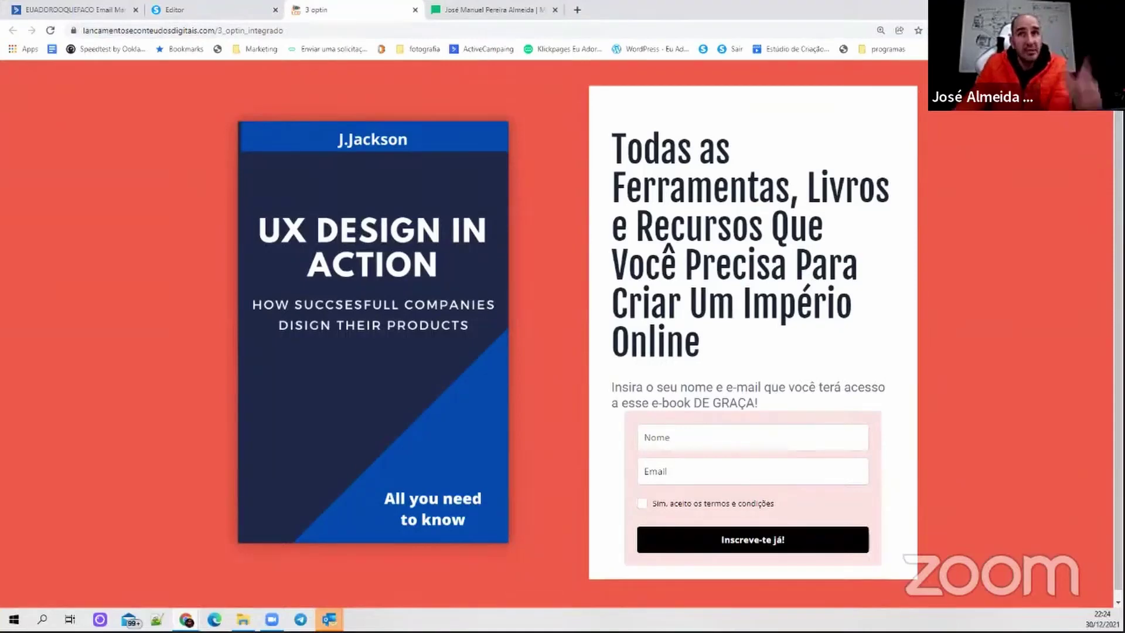
{"action": "left_click", "coordinate": [716, 438]}
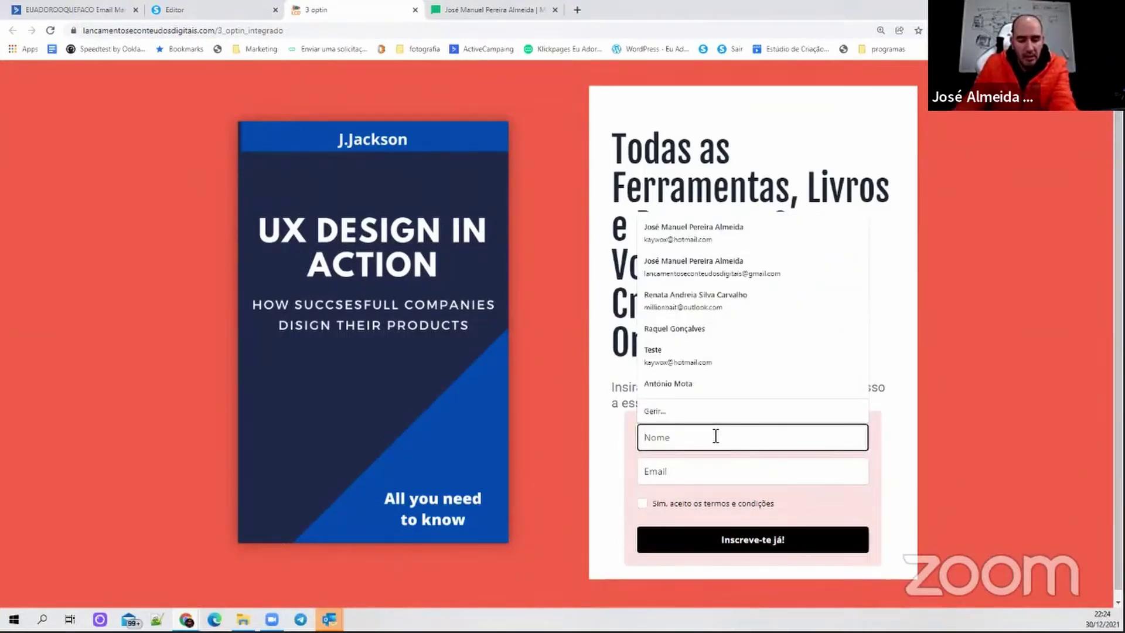
{"action": "type", "text": "JJ"}
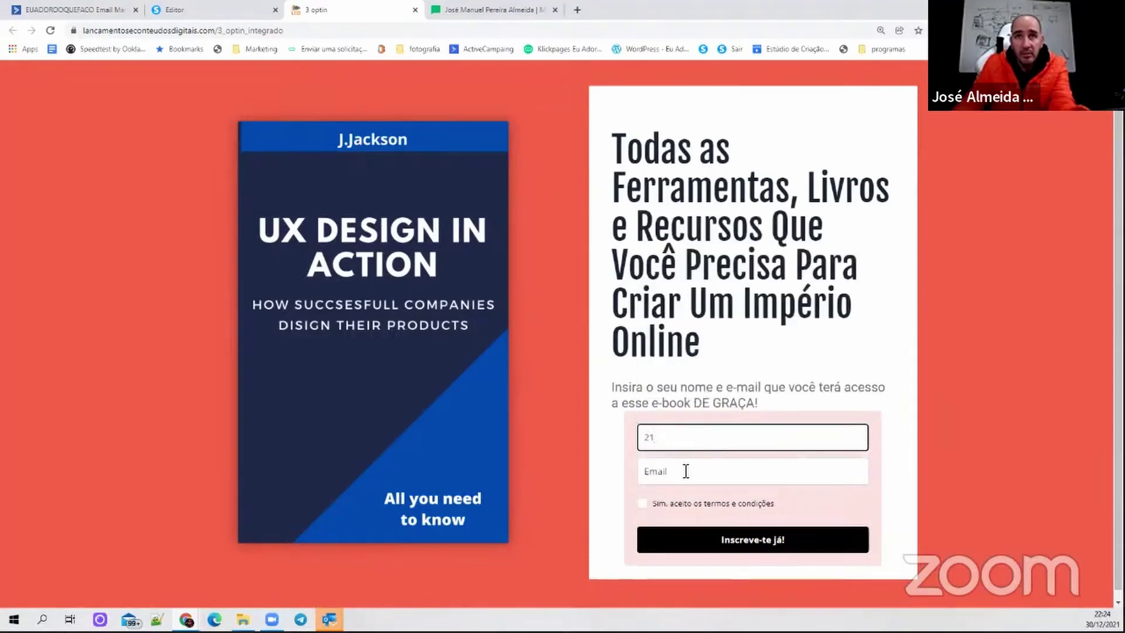
{"action": "left_click", "coordinate": [691, 472]}
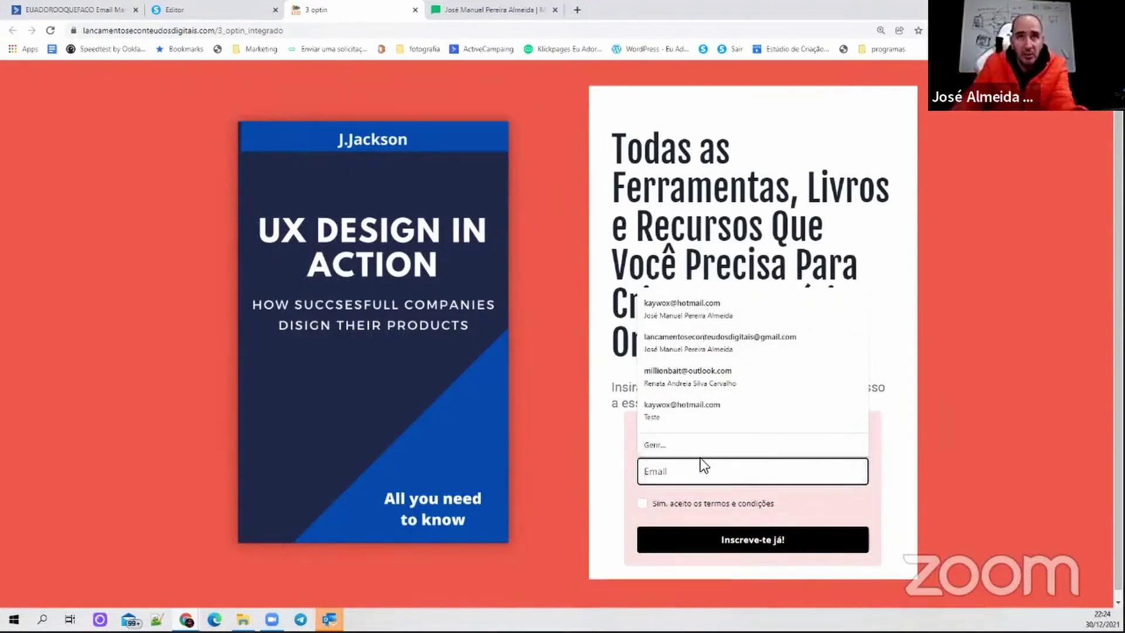
{"action": "left_click", "coordinate": [691, 307]}
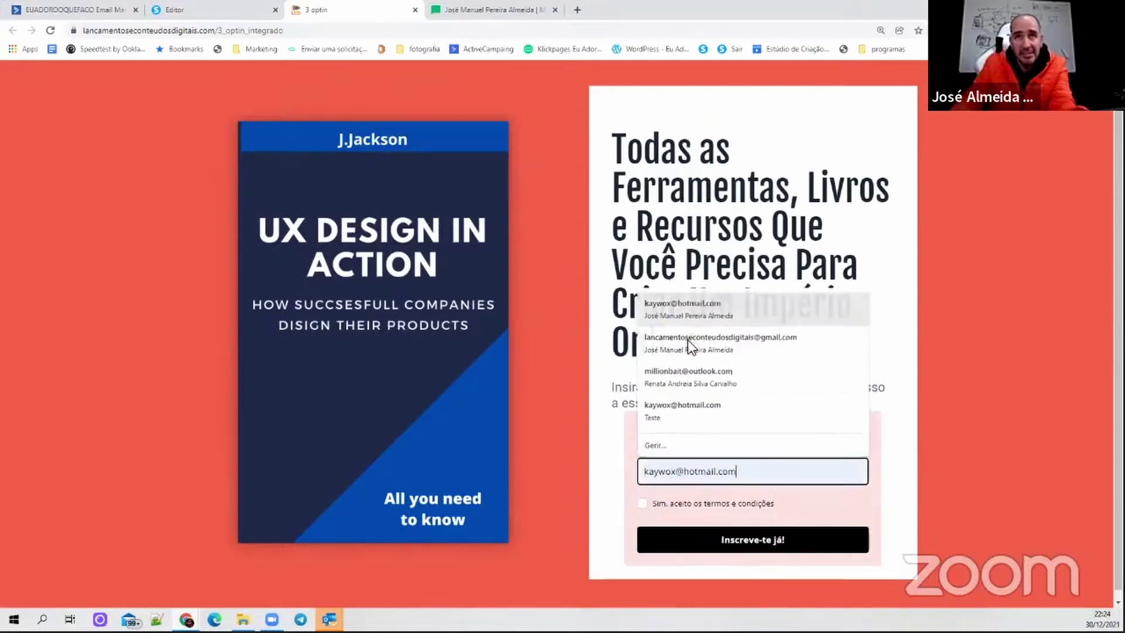
{"action": "left_click", "coordinate": [679, 472]}
{"action": "type", "text": "+021"}
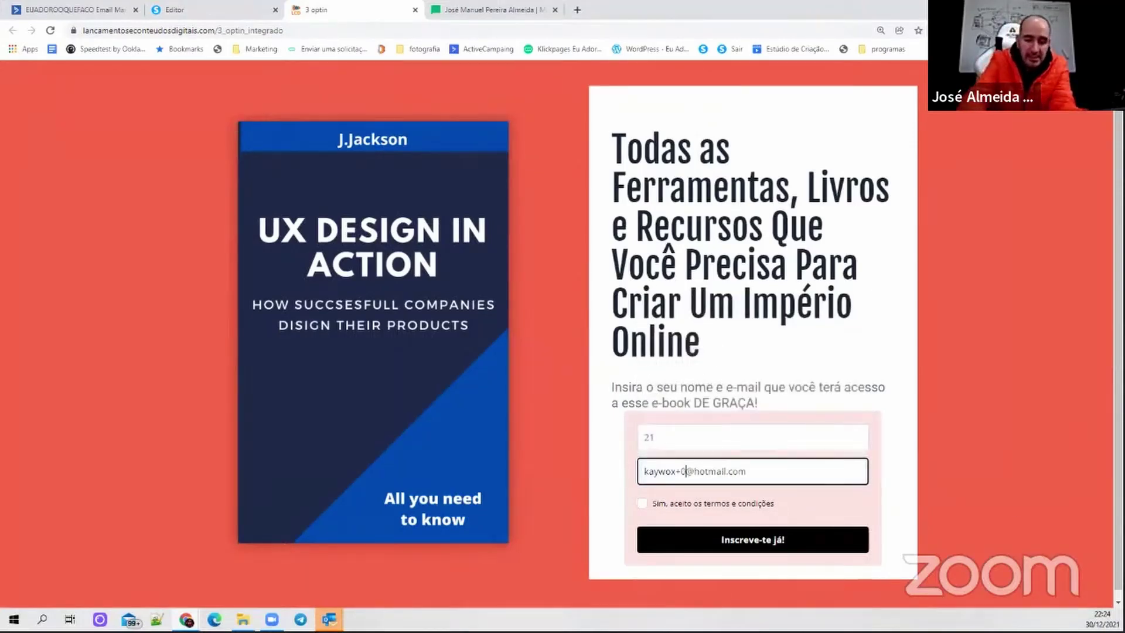
{"action": "left_click", "coordinate": [641, 503]}
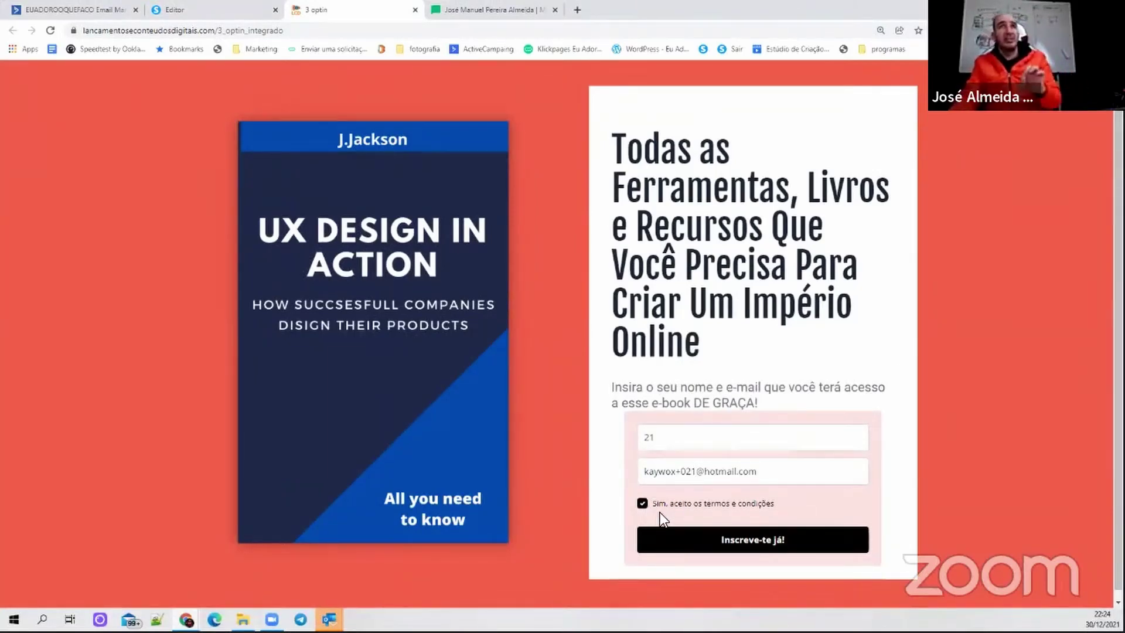
{"action": "left_click", "coordinate": [754, 543]}
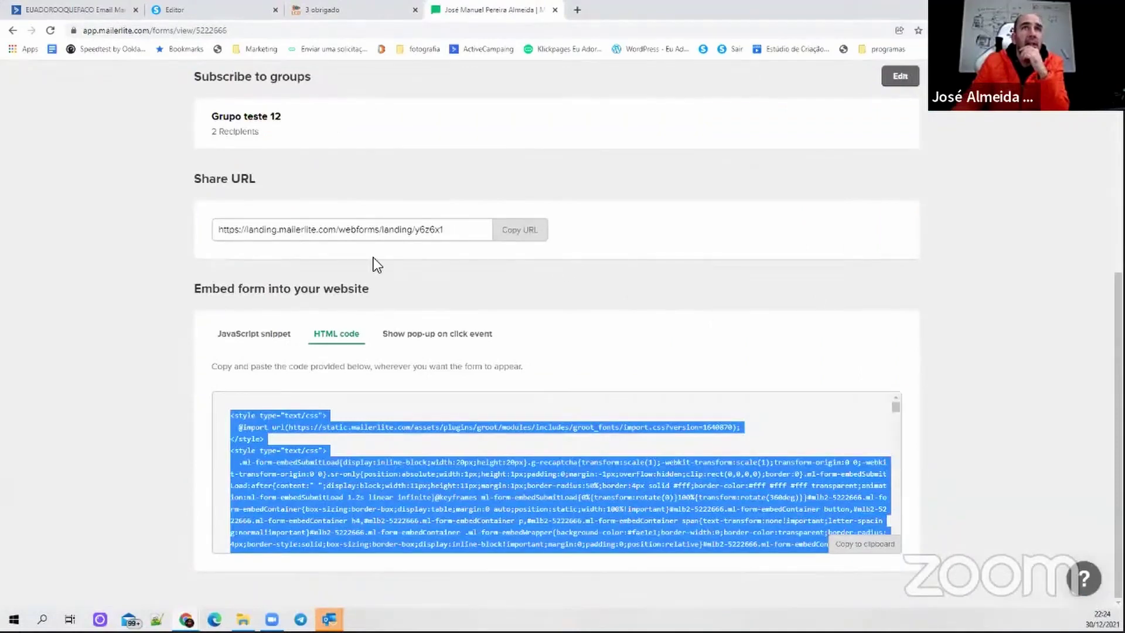
- Open the Grupo teste 12 subscriber list in MailerLite and check it for the newly submitted test subscription
{"action": "scroll", "coordinate": [374, 261], "scroll_direction": "up", "scroll_amount": 6}
{"action": "left_click", "coordinate": [209, 80]}
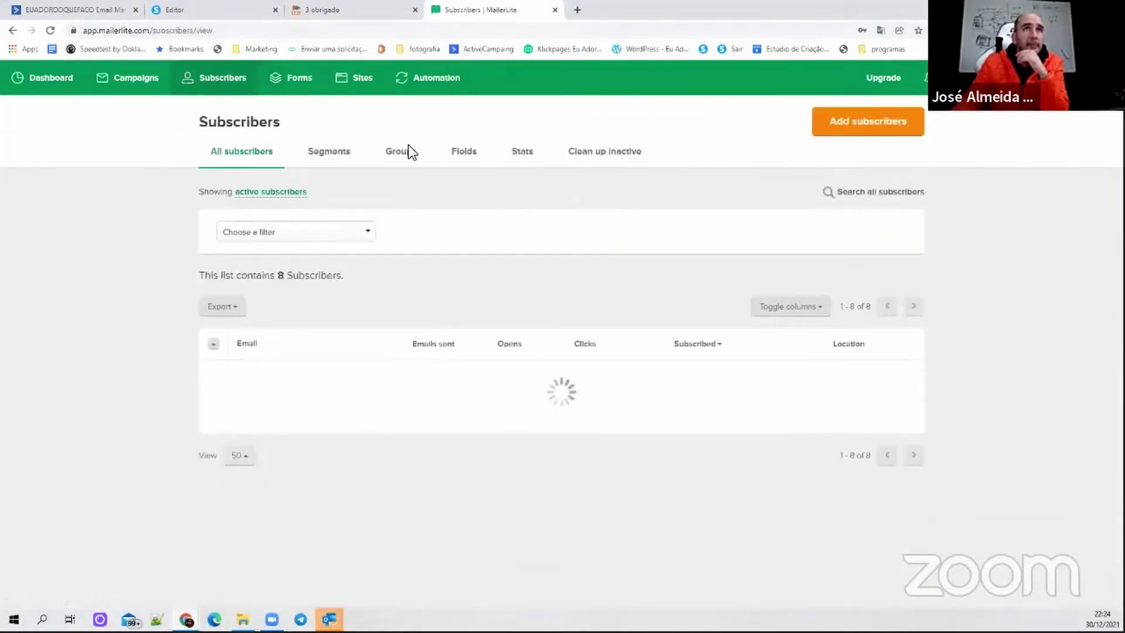
{"action": "left_click", "coordinate": [406, 153]}
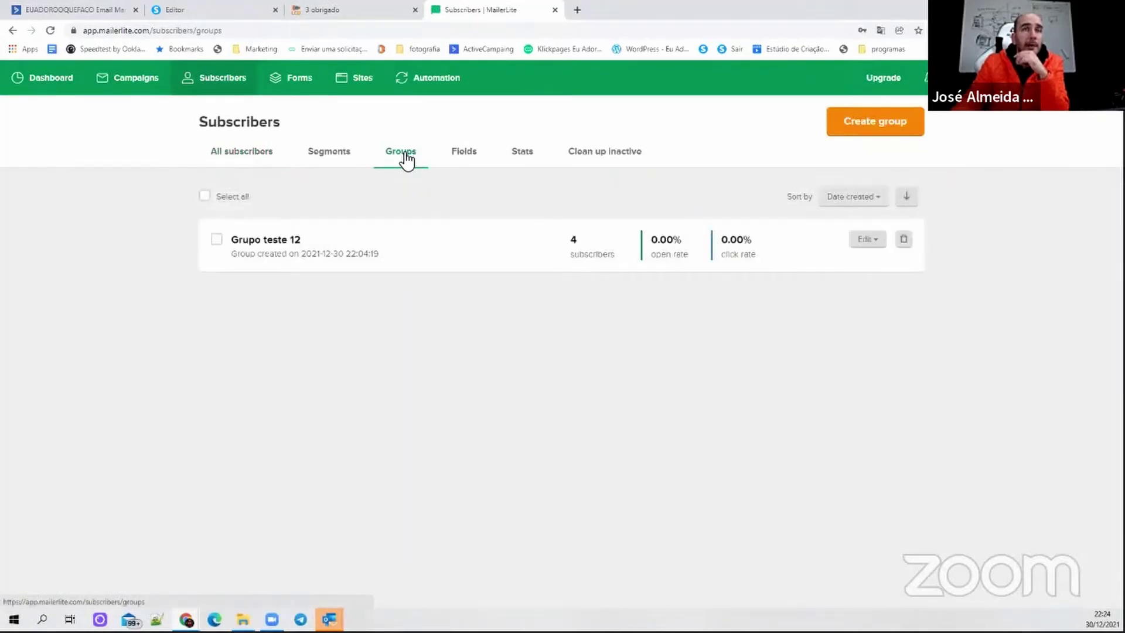
{"action": "left_click", "coordinate": [280, 240]}
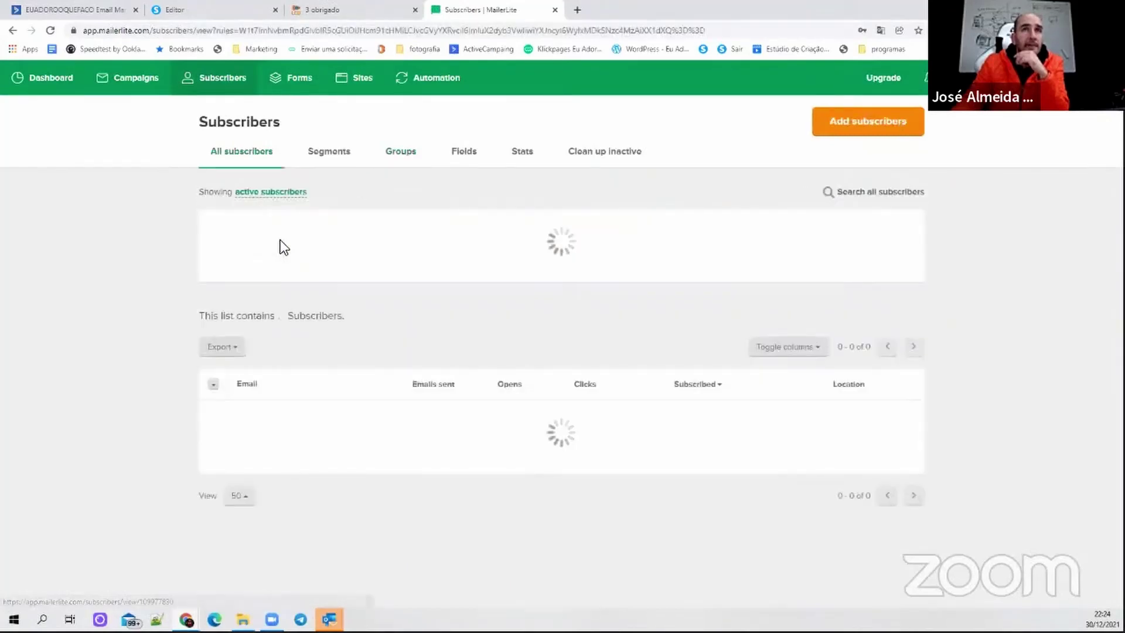
{"action": "scroll", "coordinate": [416, 419], "scroll_direction": "down", "scroll_amount": 1}
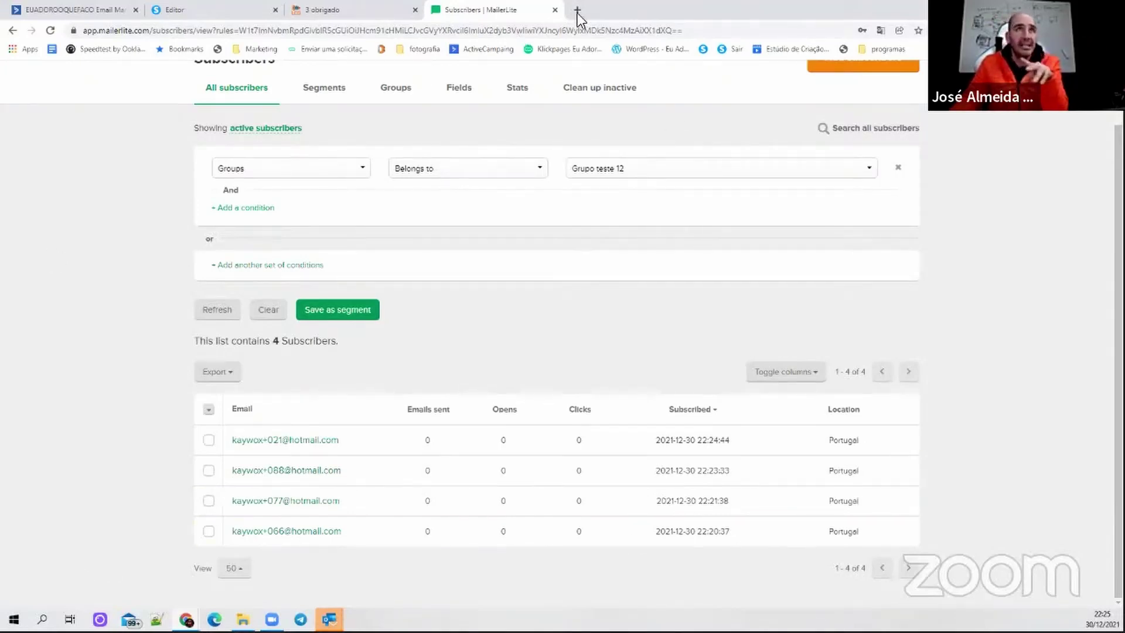
{"action": "scroll", "coordinate": [551, 258], "scroll_direction": "up", "scroll_amount": 2}
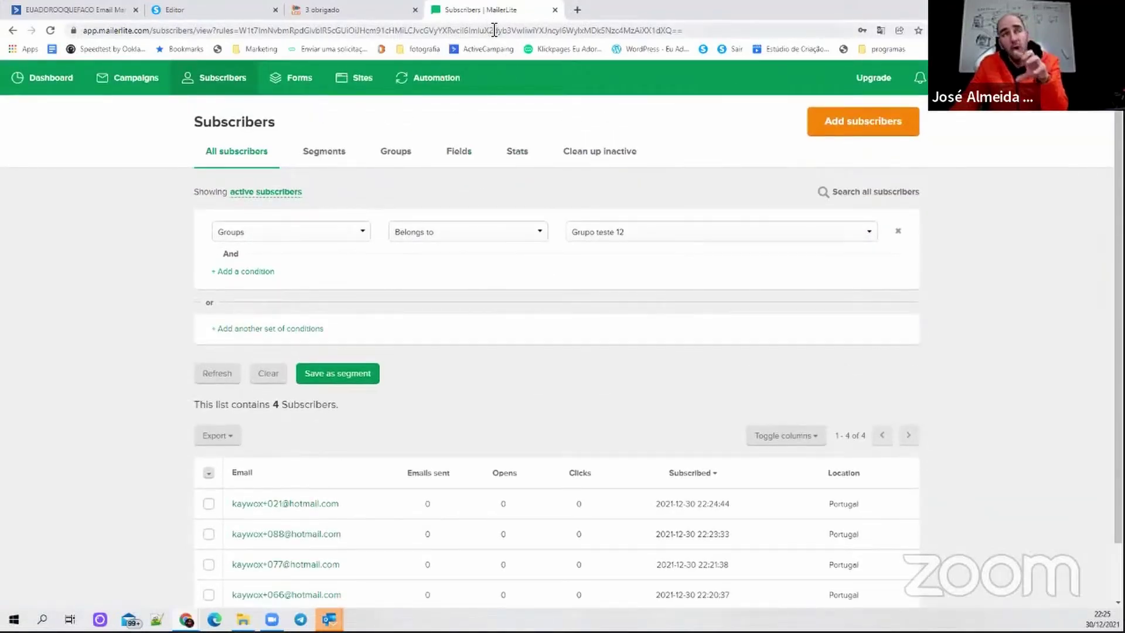
- Switch to the ActiveCampaign contacts page
{"action": "left_click", "coordinate": [43, 13]}
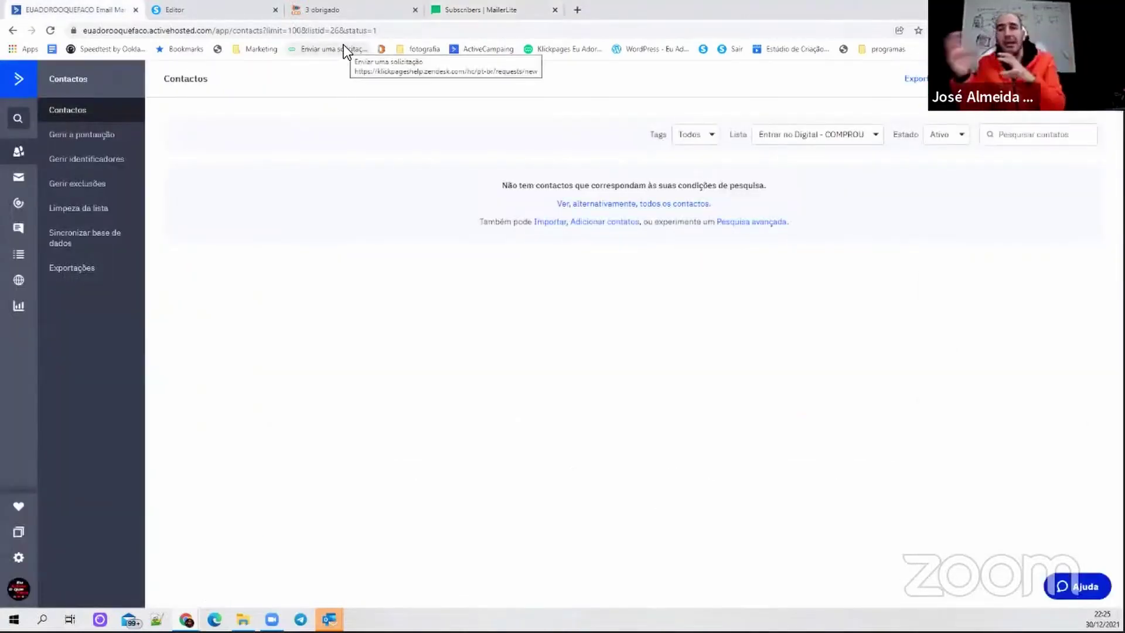